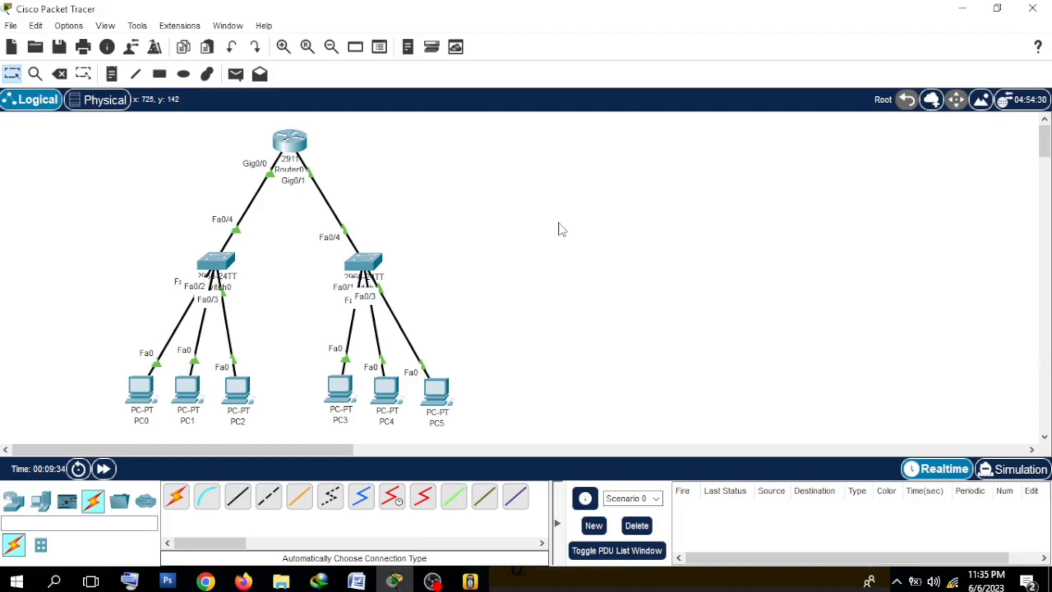
Step: Try static addressing in PC5's IP configuration, set it back to DHCP, and close the PC5 window
left_click(435, 398)
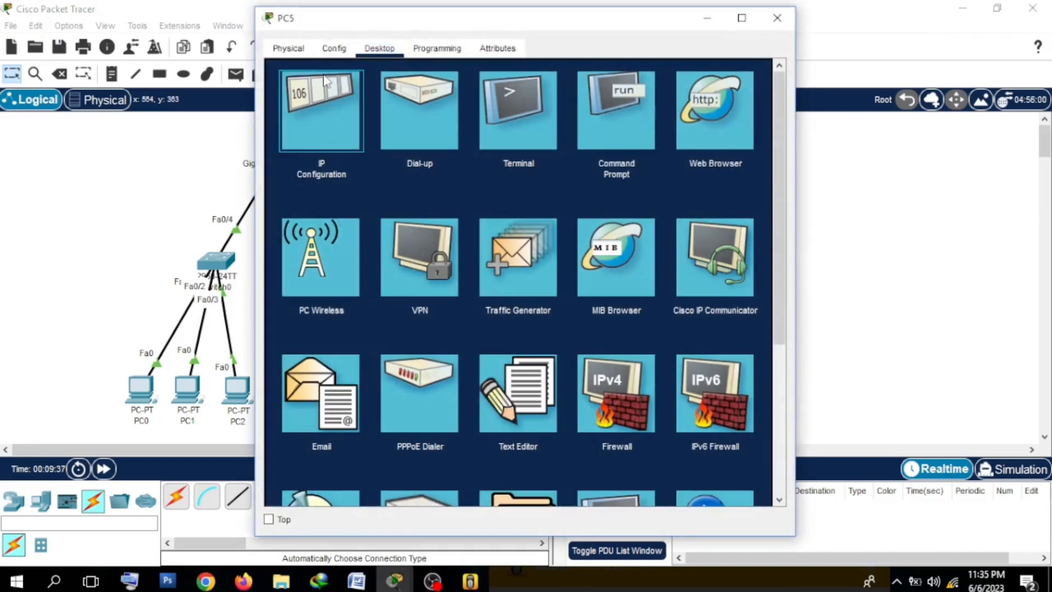
left_click(329, 83)
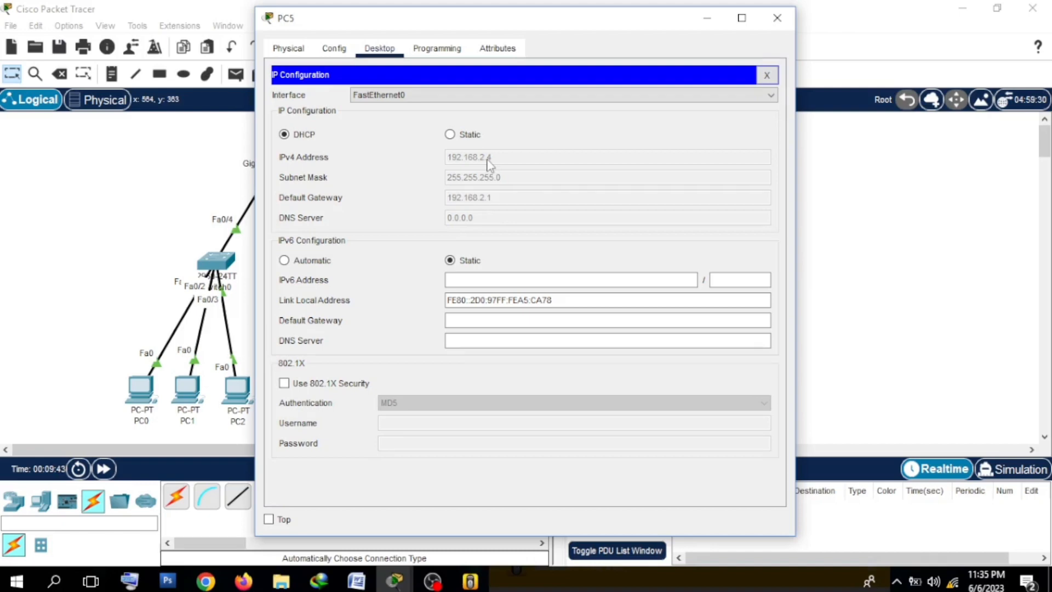
left_click(450, 135)
left_click(469, 156)
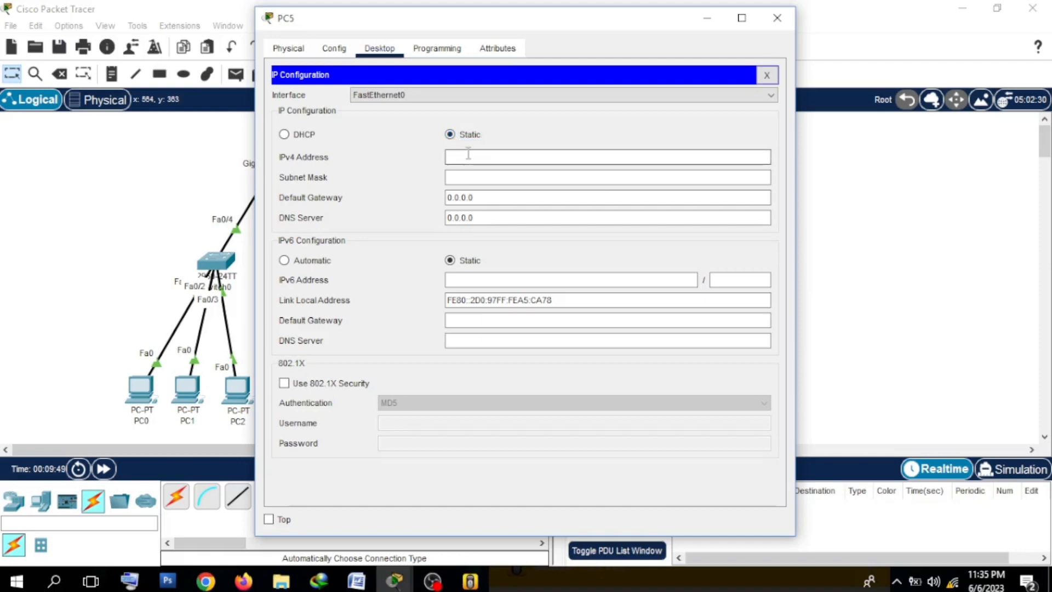
type("192.168")
key("BackSpace")
key("BackSpace")
key("BackSpace")
key("BackSpace")
key("BackSpace")
key("BackSpace")
key("BackSpace")
left_click(285, 134)
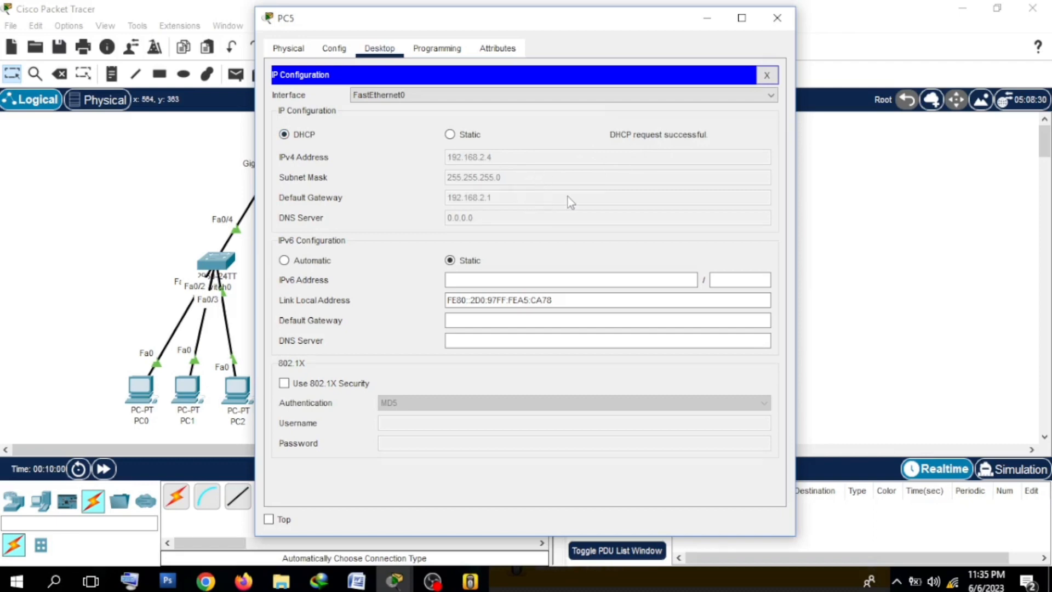
left_click(774, 29)
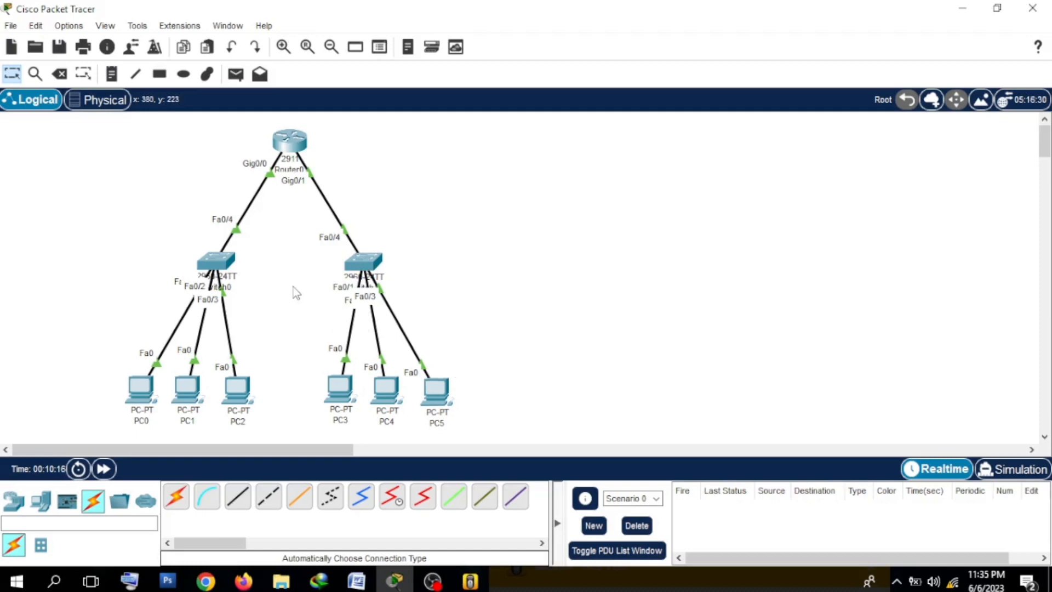
Step: Test connectivity between the two networks by sending a simple PDU from PC0 to PC3
left_click(235, 74)
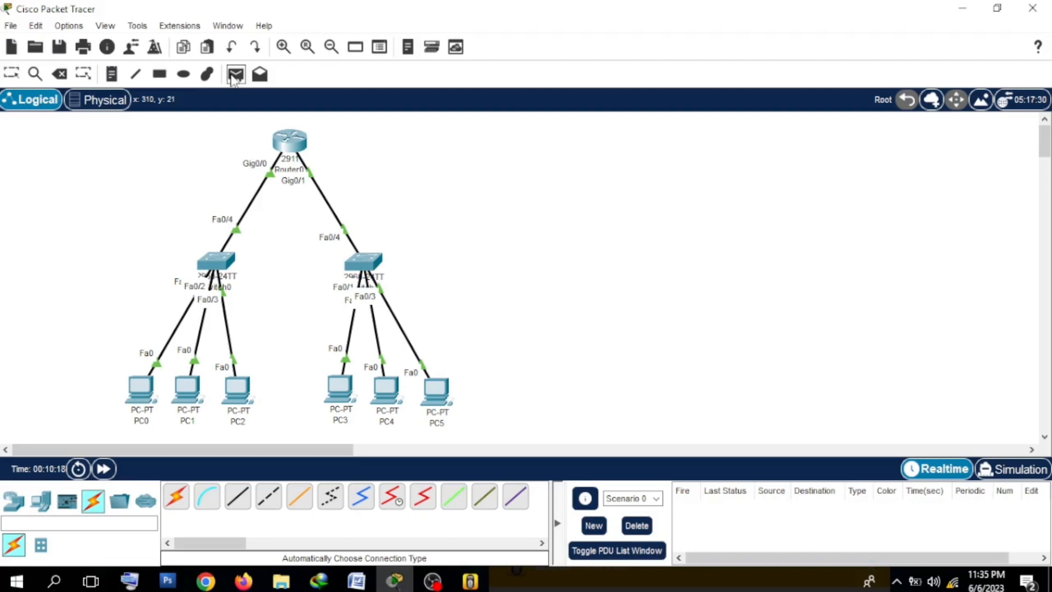
left_click(145, 392)
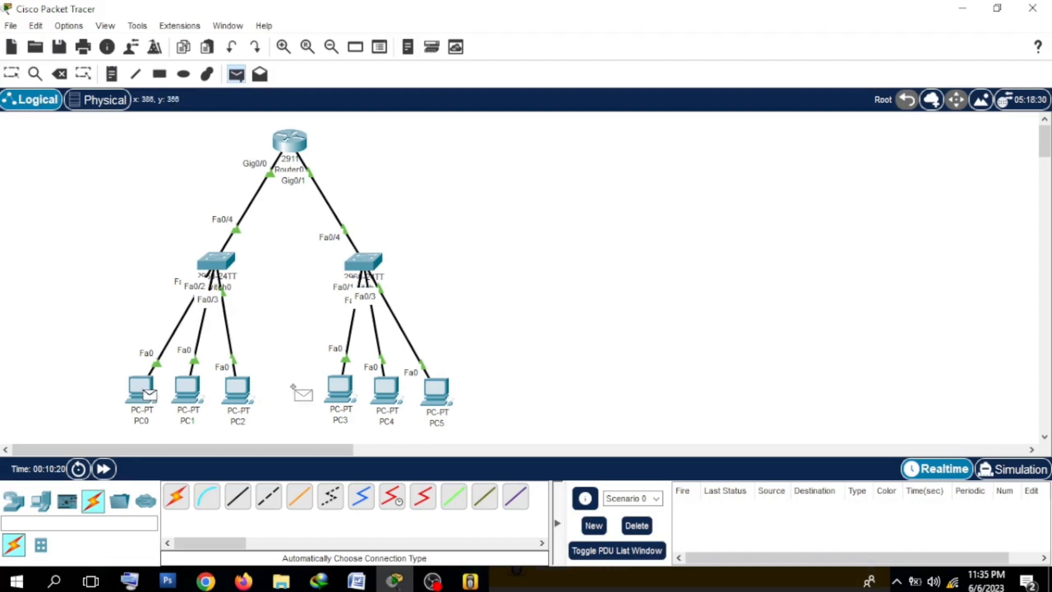
left_click(339, 391)
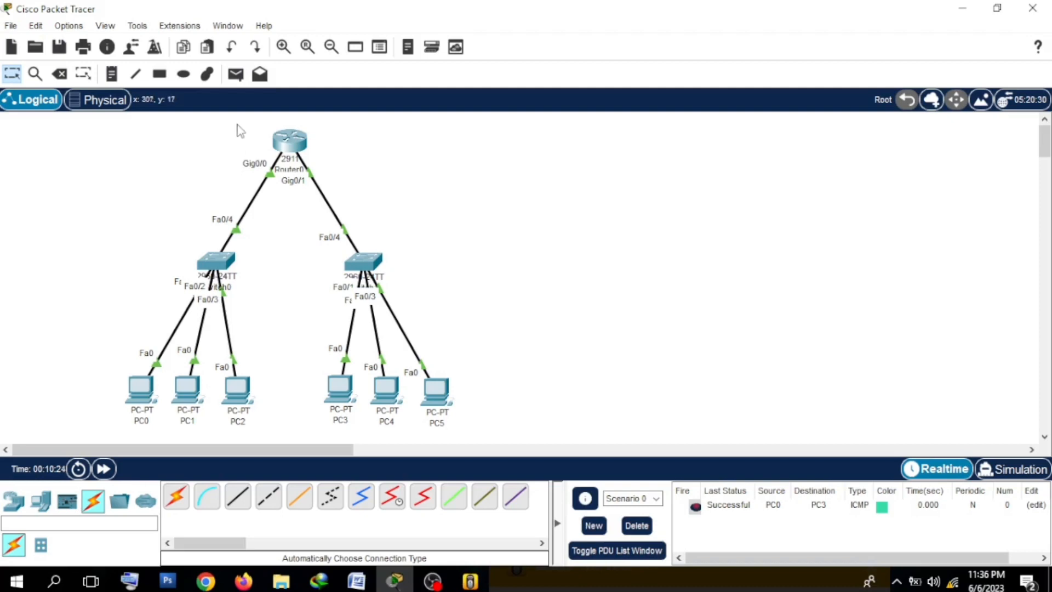
left_click_drag(241, 124, 351, 181)
left_click(342, 177)
left_click_drag(247, 116, 326, 178)
left_click(375, 160)
mouse_move(237, 130)
left_mouse_down()
mouse_move(371, 183)
mouse_move(242, 124)
left_mouse_up()
left_click(335, 180)
left_click_drag(330, 175, 271, 132)
left_click_drag(95, 355, 145, 429)
left_click(100, 320)
mouse_move(139, 405)
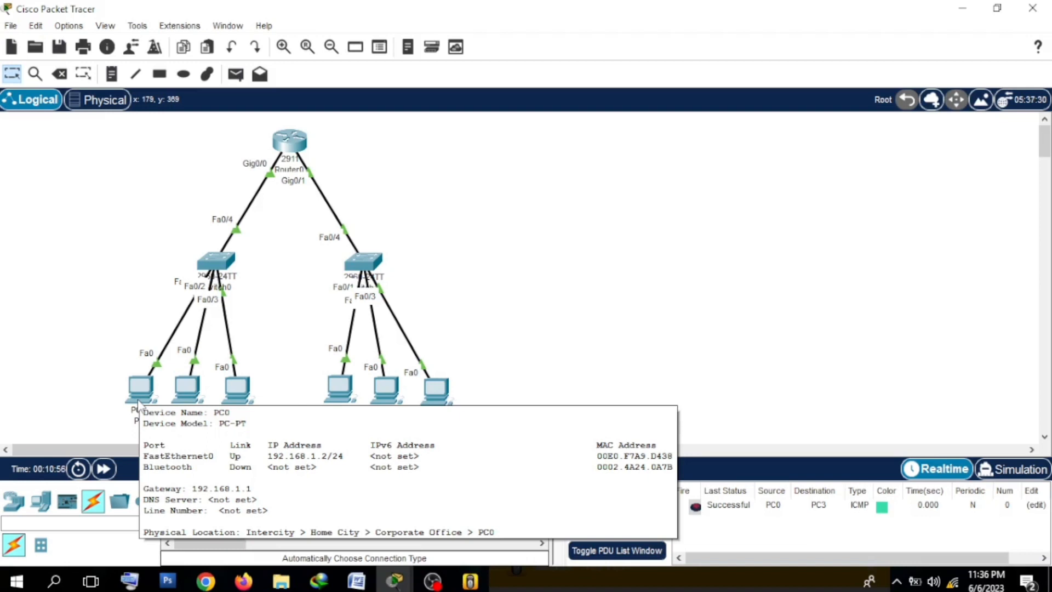
mouse_move(190, 396)
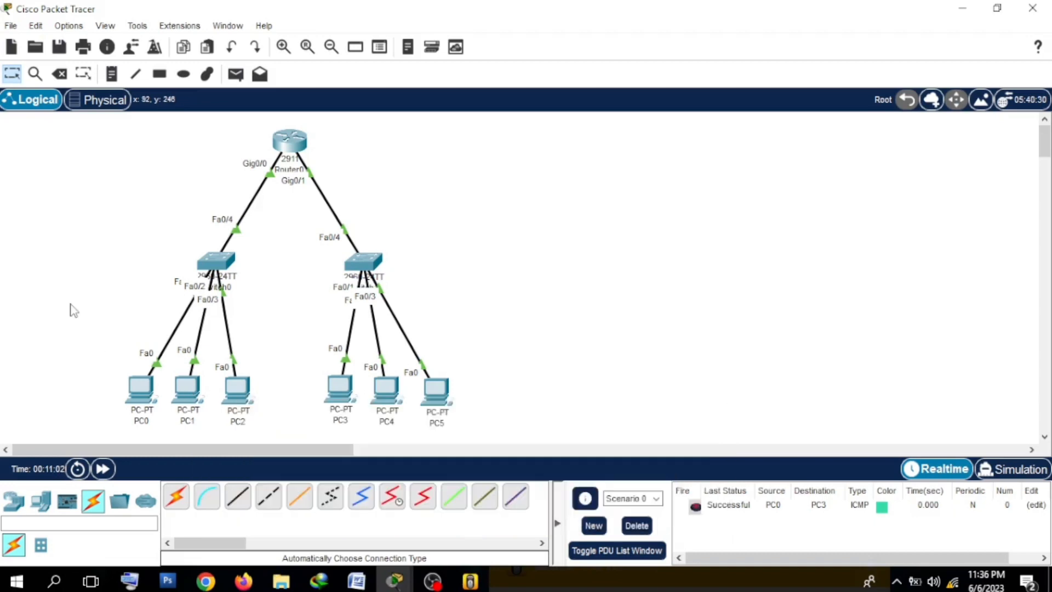
Step: Send a simple PDU from PC0 to PC1 within the same network, and delete the test scenario
mouse_move(282, 148)
left_click(236, 74)
left_click(140, 389)
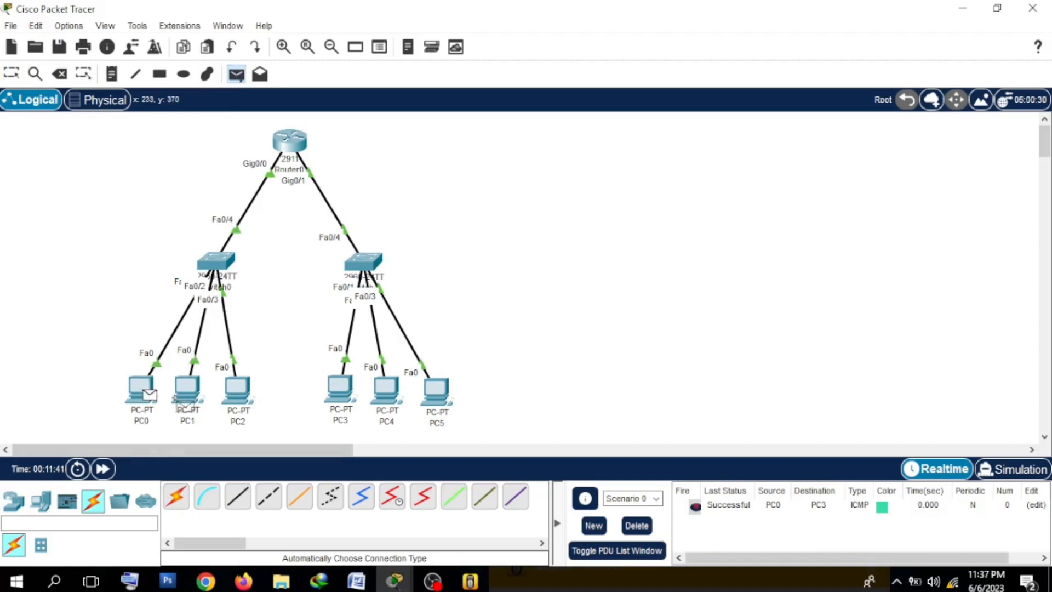
left_click(185, 395)
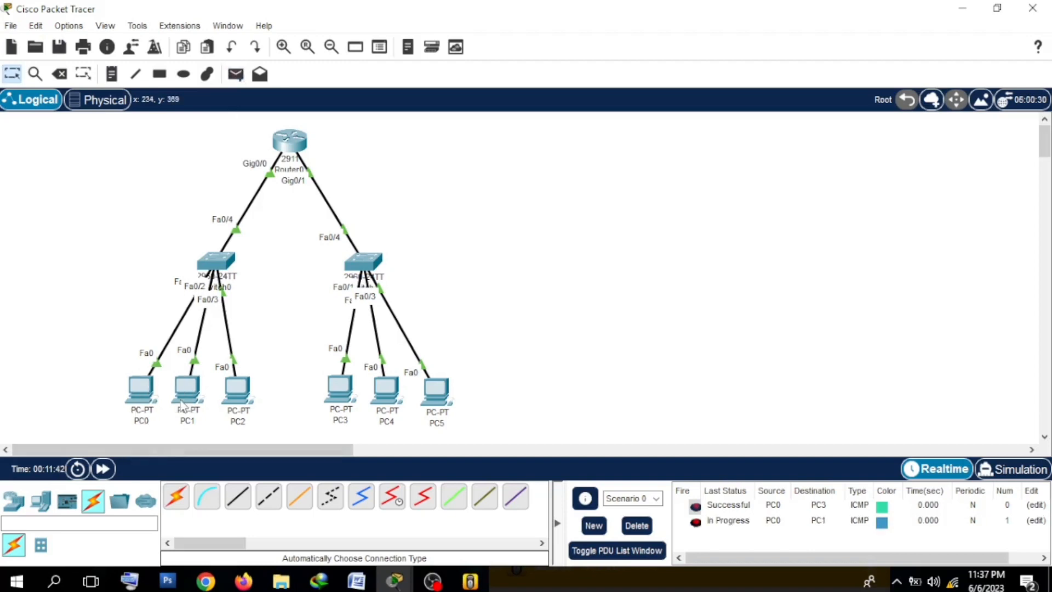
left_click(647, 526)
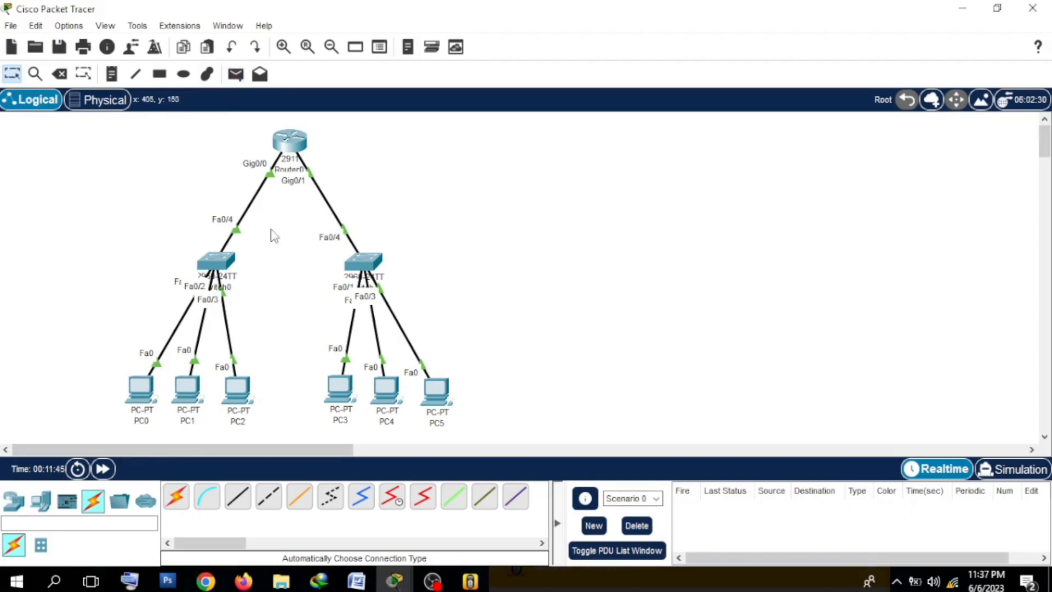
left_click_drag(160, 242, 267, 293)
left_click(267, 293)
left_click_drag(196, 248, 267, 275)
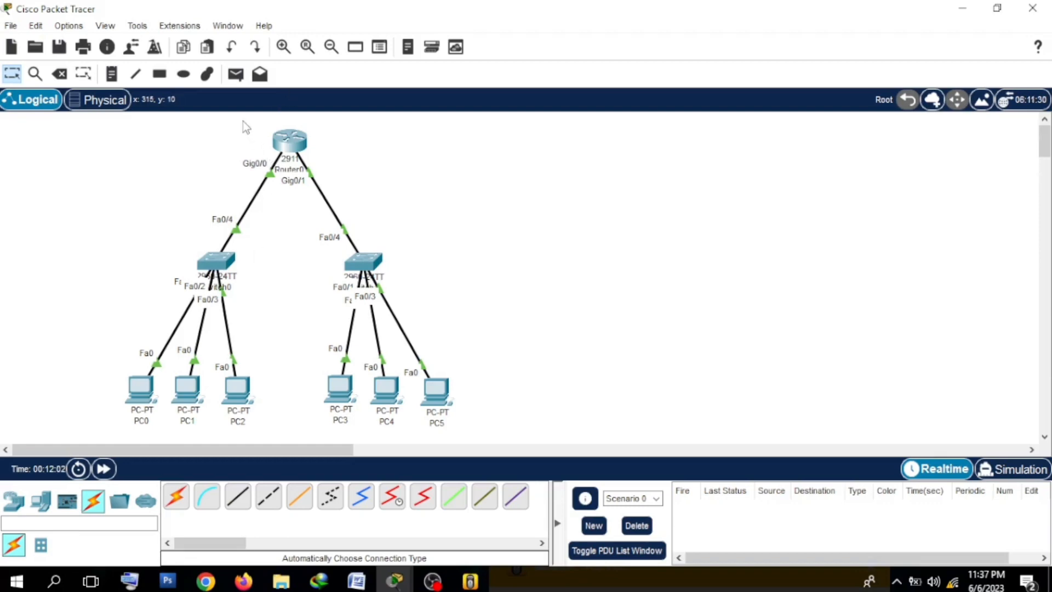
left_click_drag(242, 120, 374, 178)
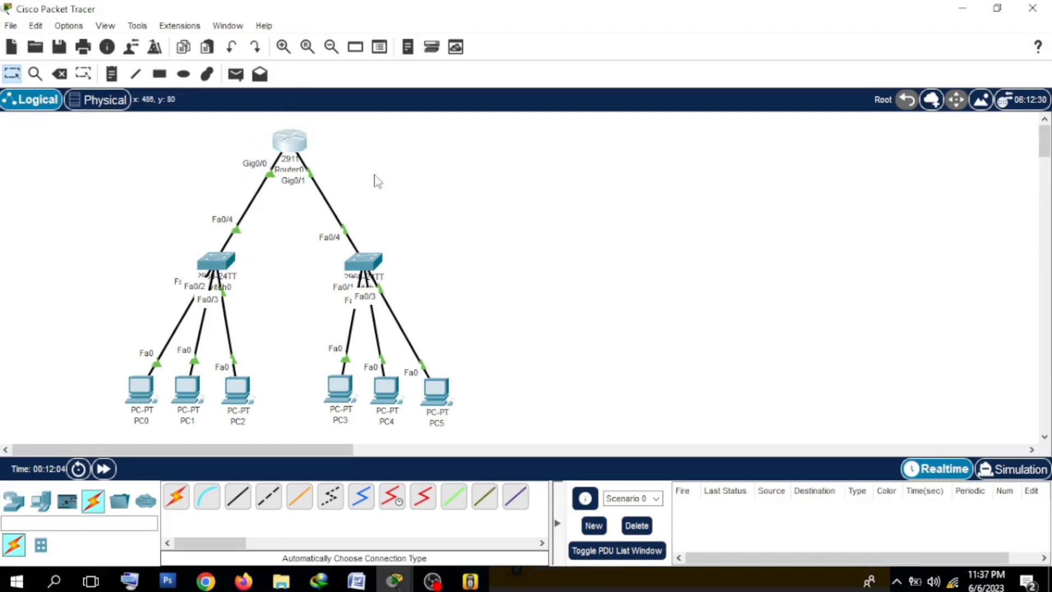
left_click_drag(170, 225, 255, 278)
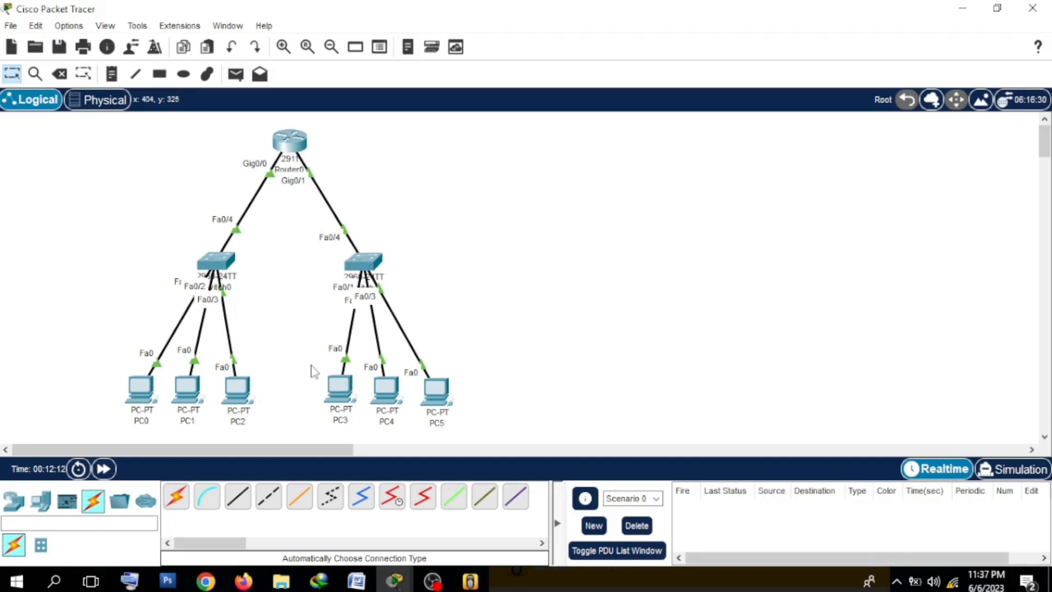
mouse_move(342, 389)
left_click_drag(318, 351, 453, 433)
left_click_drag(64, 349, 267, 430)
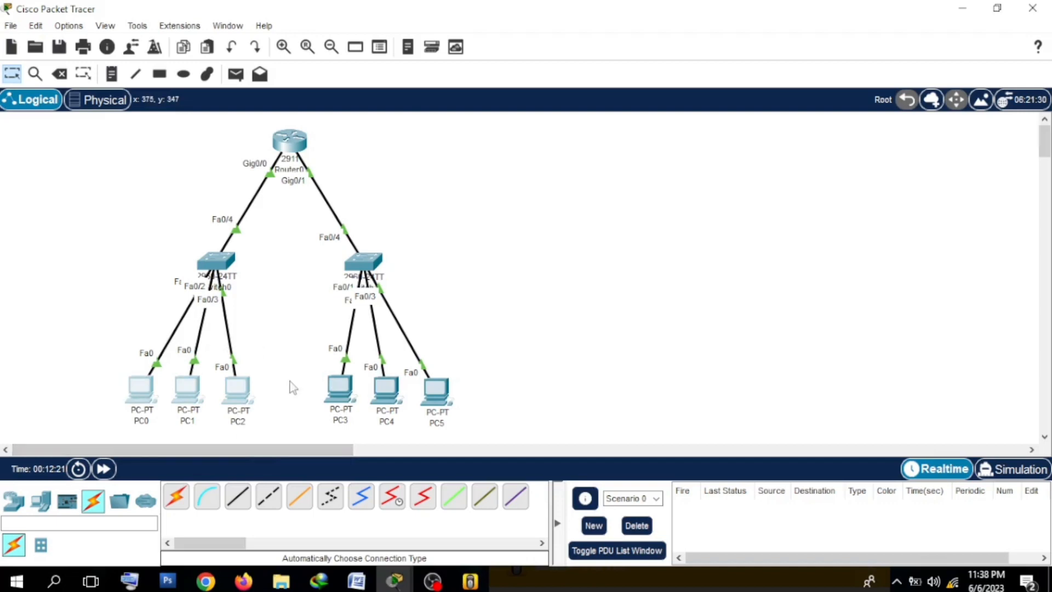
left_click_drag(292, 344, 484, 429)
left_click(484, 429)
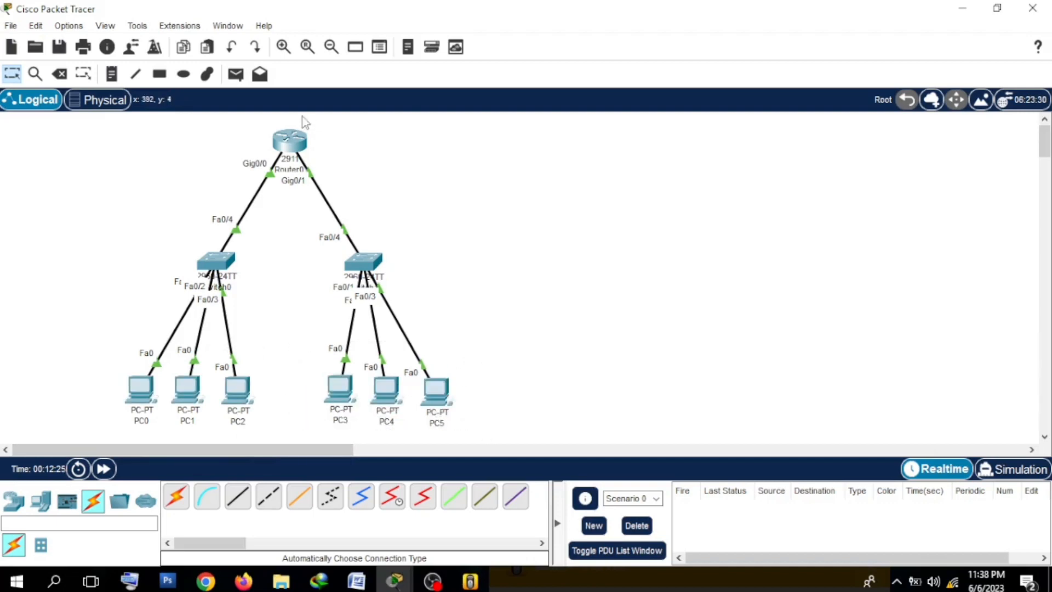
Step: Send a simple PDU from PC2 to PC3 across the router, and delete the test scenario
mouse_move(292, 137)
left_click(235, 75)
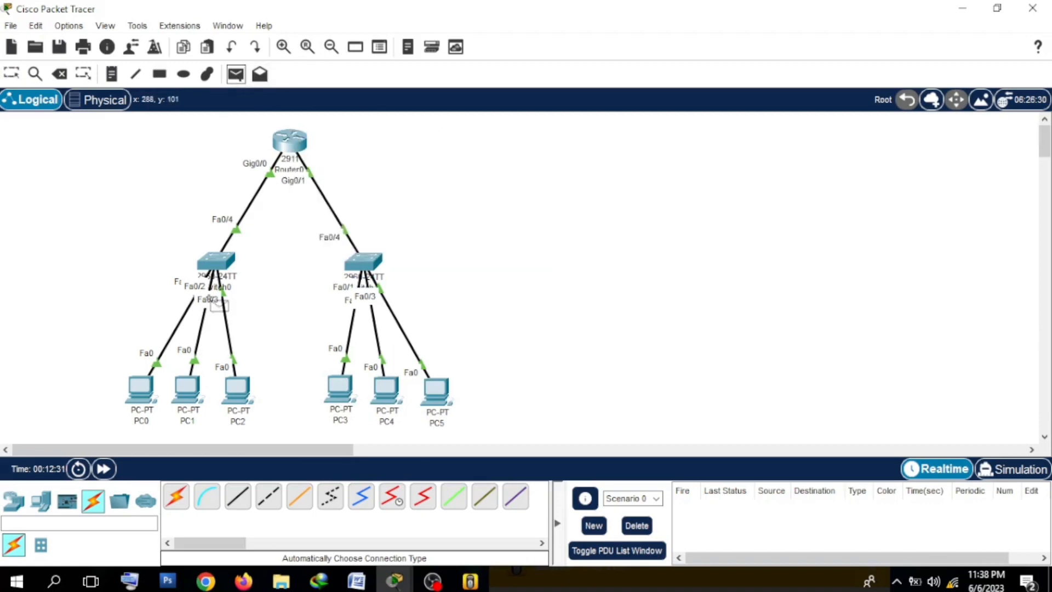
left_click(237, 389)
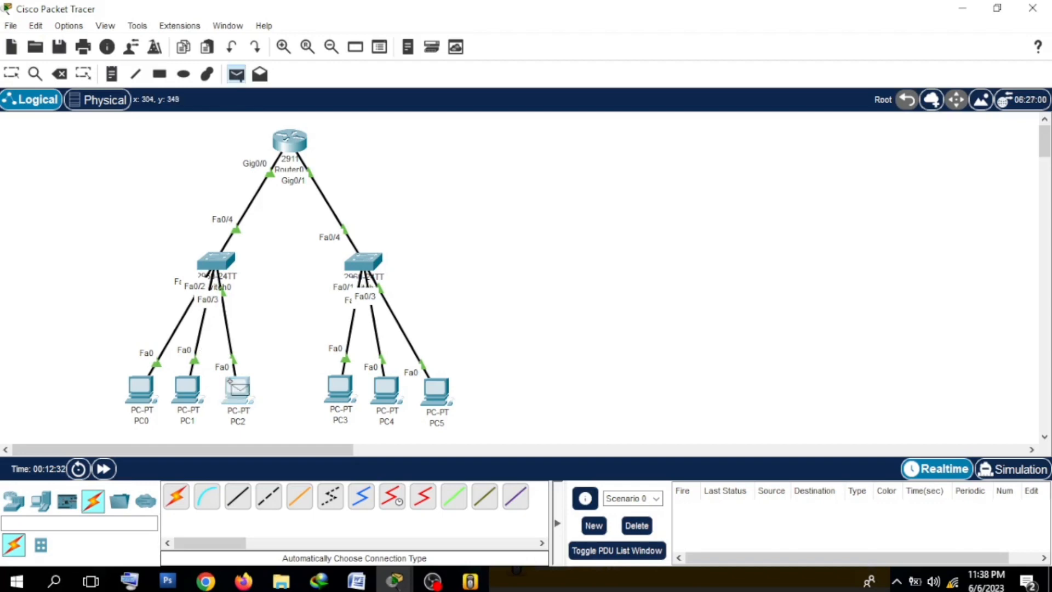
left_click(342, 386)
left_click(647, 525)
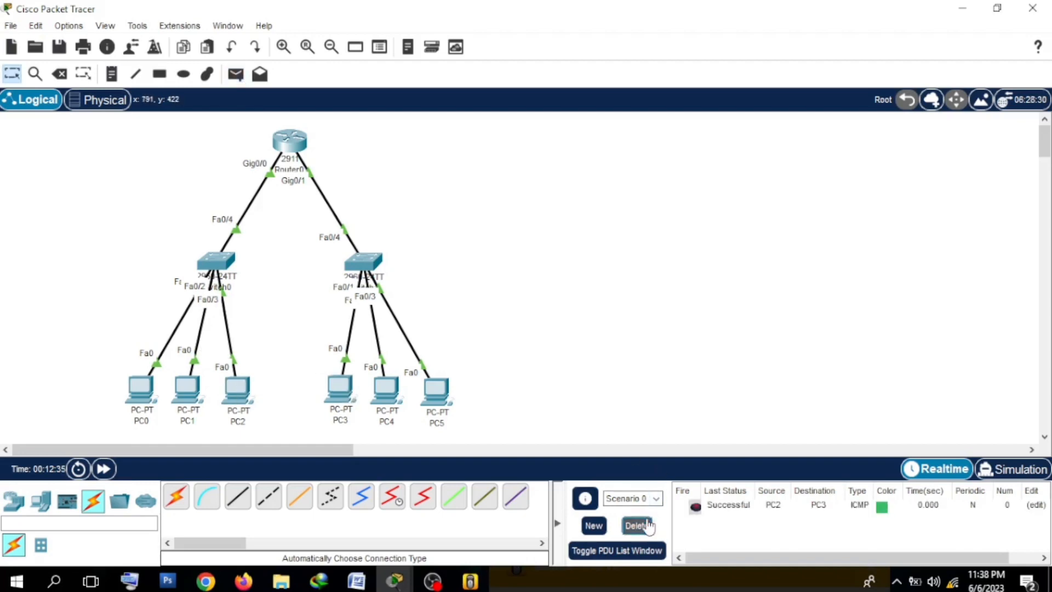
mouse_move(285, 144)
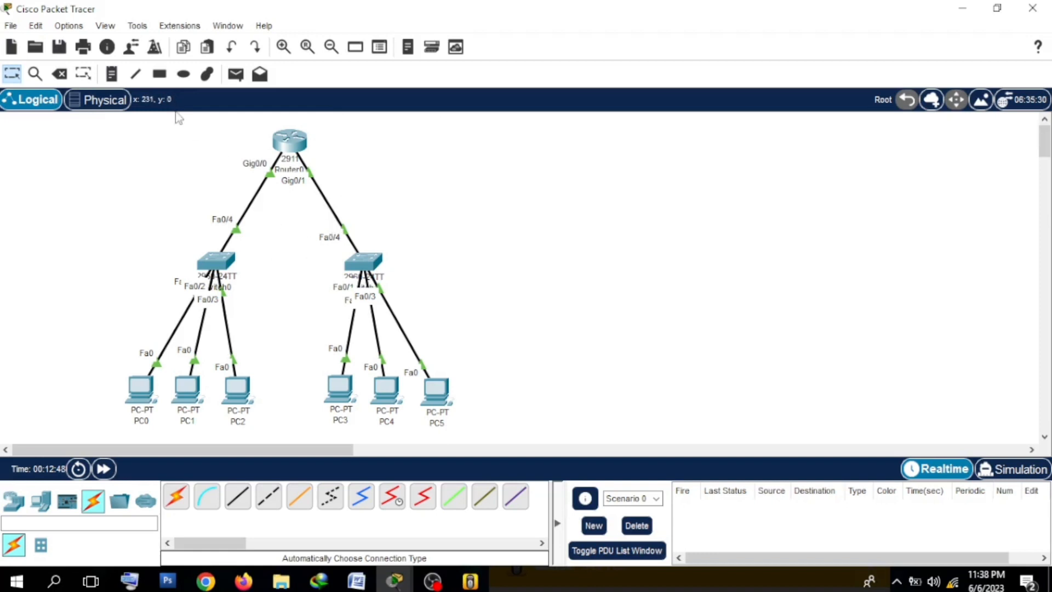
left_click_drag(217, 195, 366, 213)
left_click_drag(126, 366, 298, 453)
left_click(248, 144)
Step: Place a 2911 router in an empty area of the workspace beside the existing topology
left_click_drag(274, 450, 475, 480)
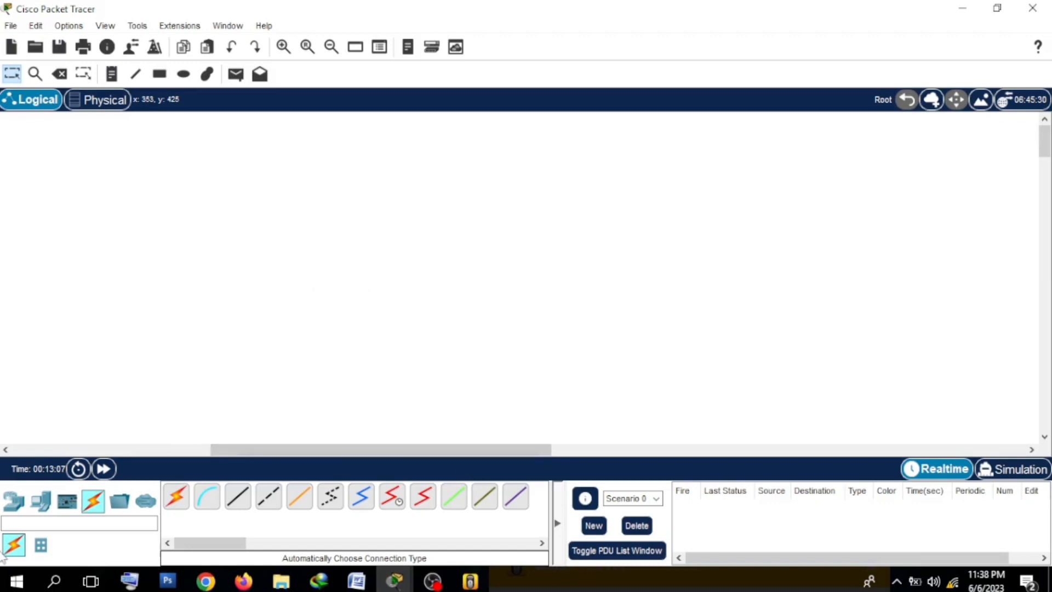
left_click(14, 500)
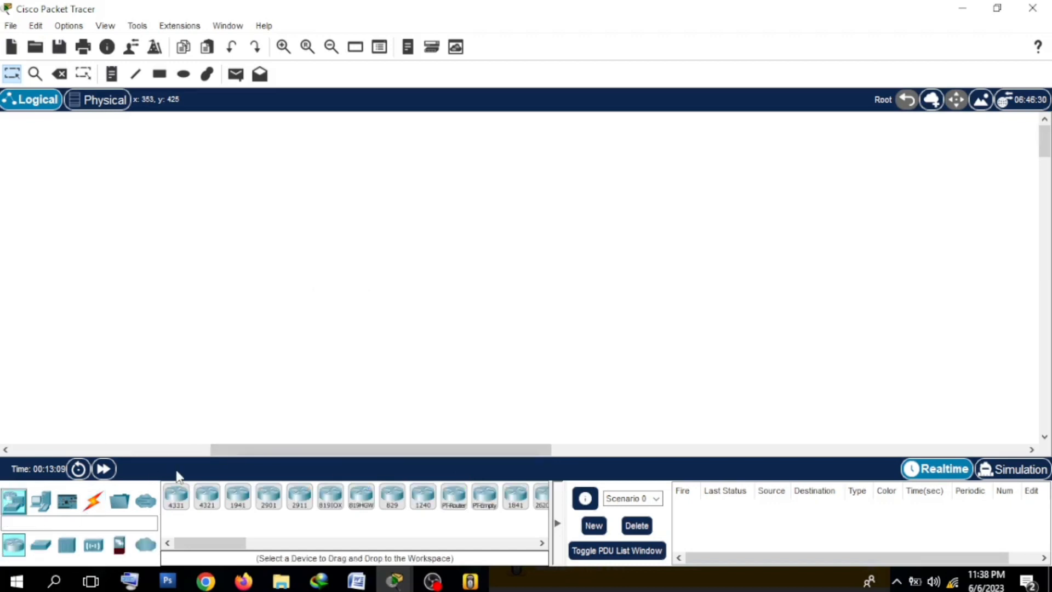
left_click(299, 495)
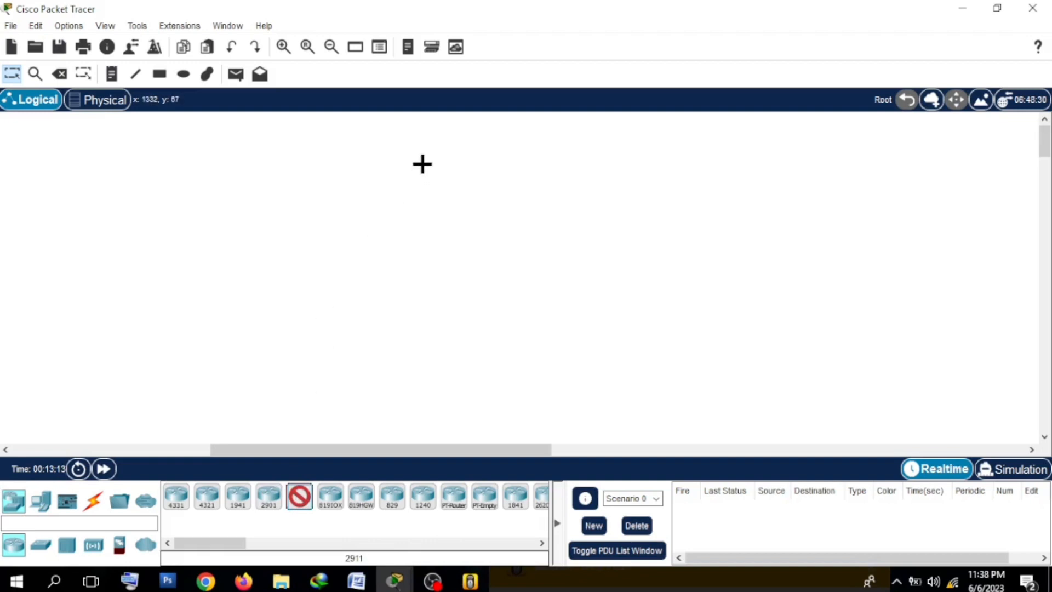
left_click(423, 165)
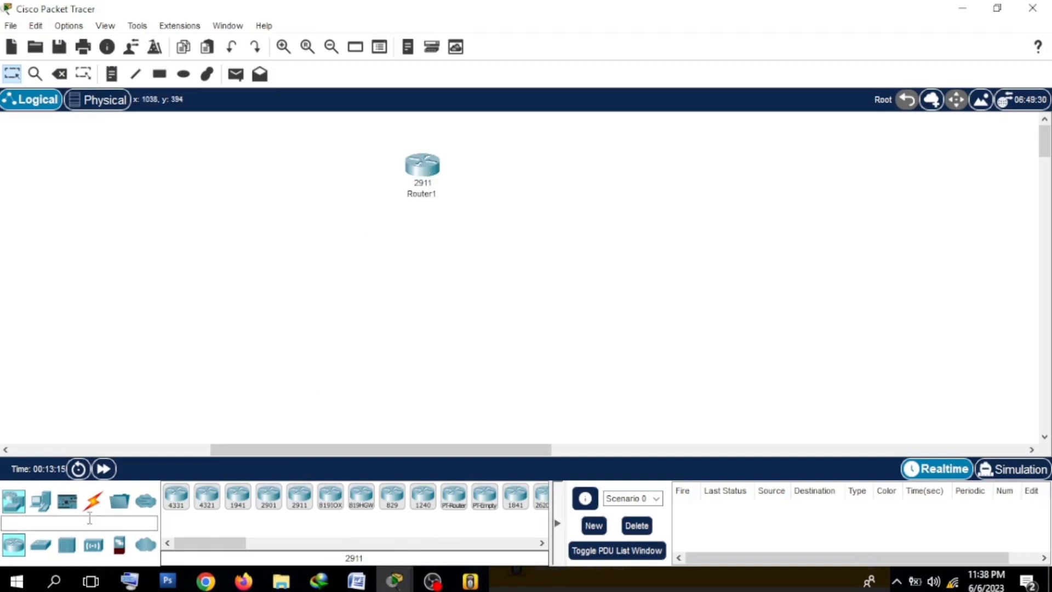
Step: Place two 2960 switches below the new router and move the left one closer so they flank it evenly
mouse_move(205, 543)
left_mouse_down()
mouse_move(263, 541)
mouse_move(197, 560)
left_mouse_up()
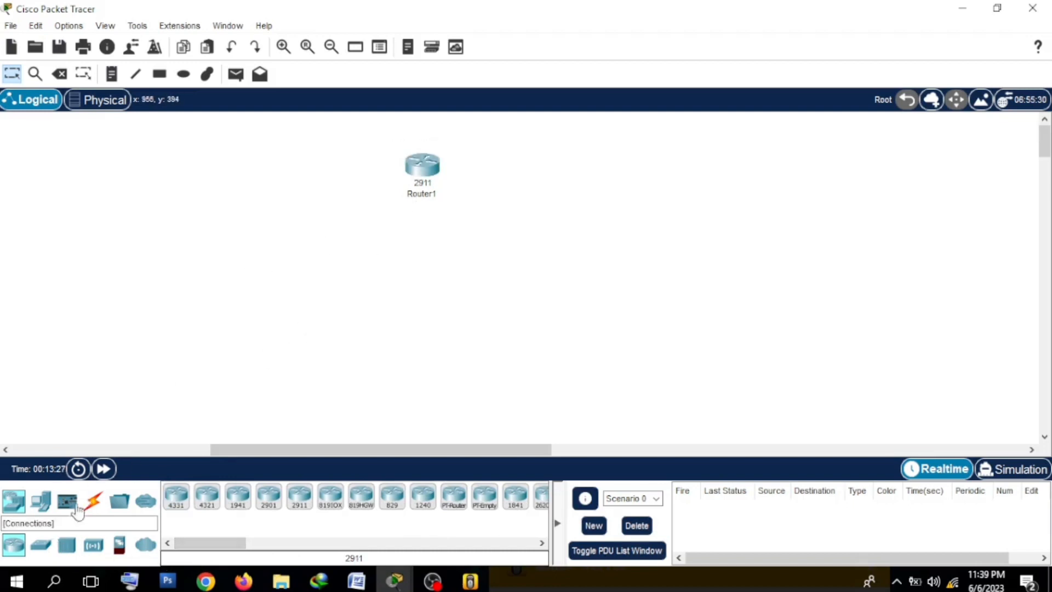
left_click(41, 544)
left_click(176, 496)
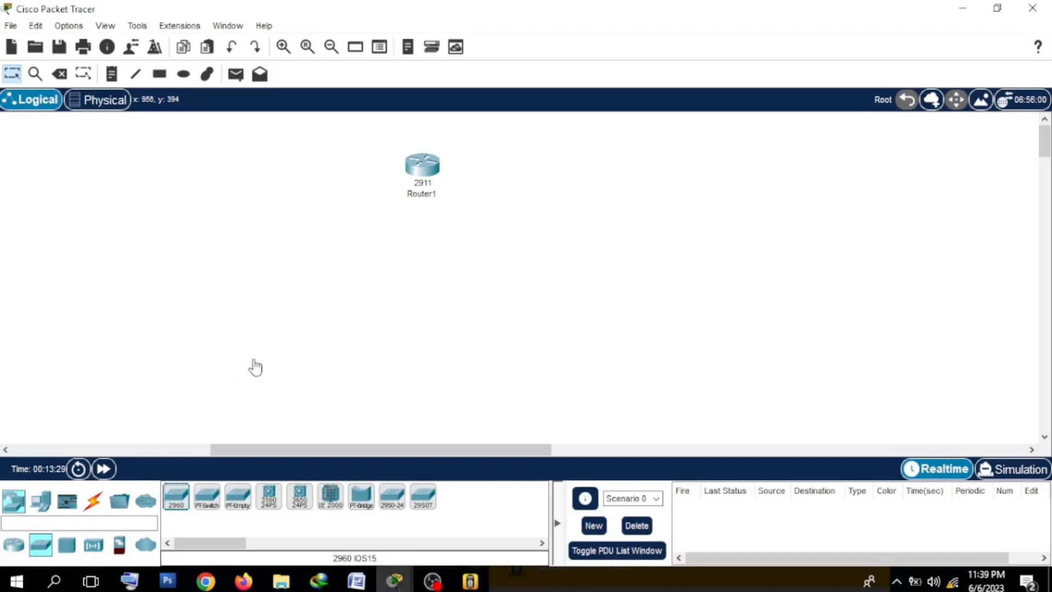
left_click(301, 300)
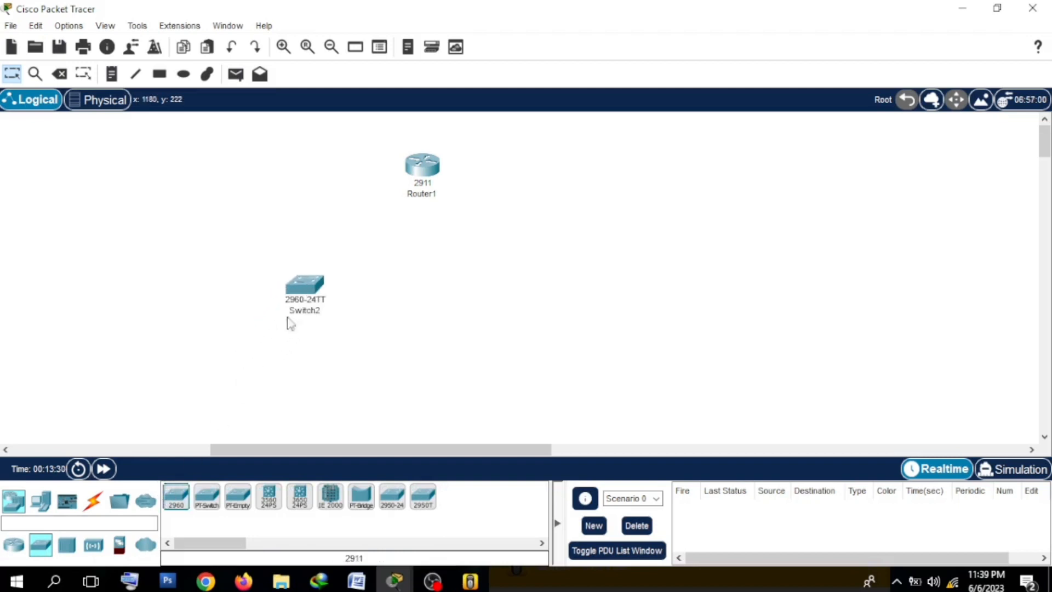
left_click(181, 497)
left_click(502, 276)
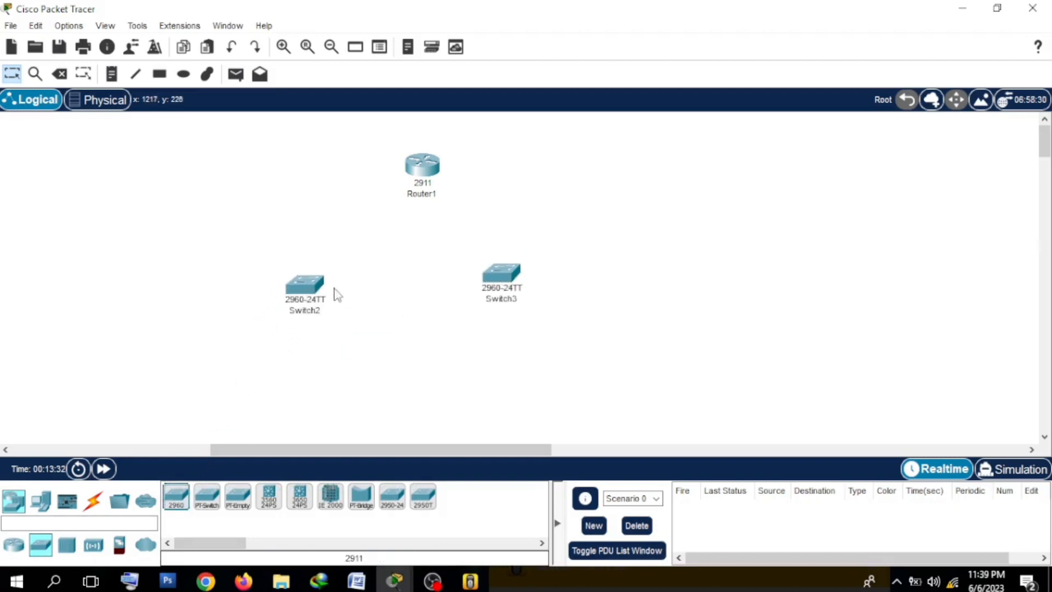
left_click_drag(294, 294, 344, 276)
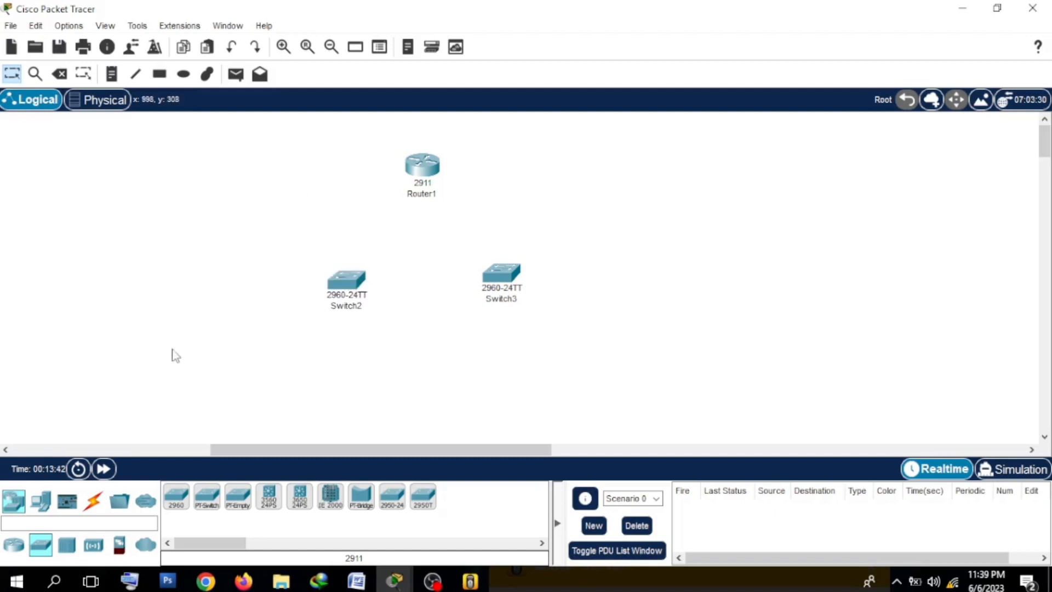
left_click_drag(337, 284, 343, 276)
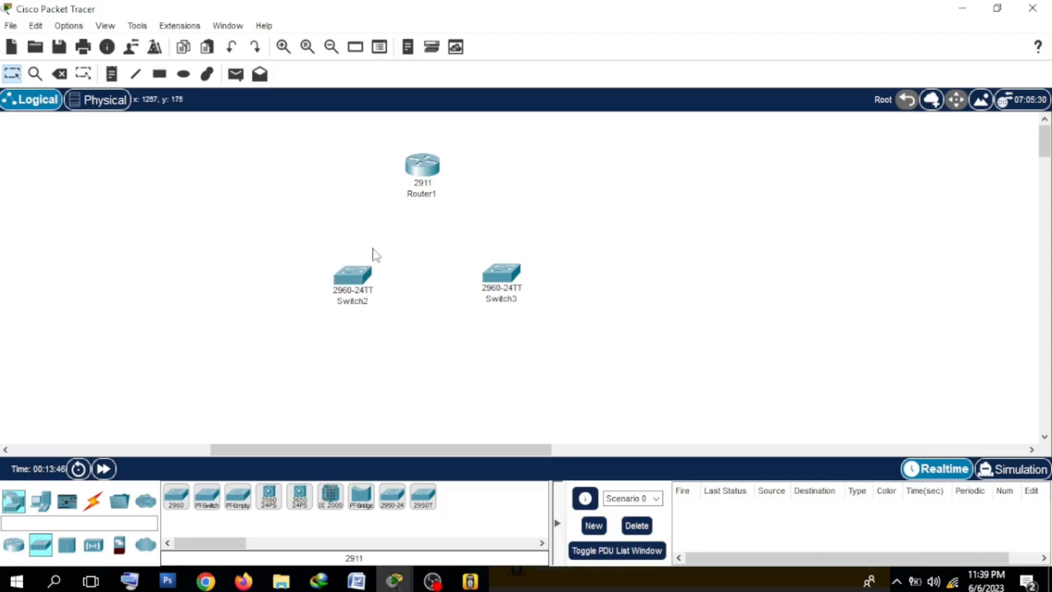
Step: Place six PCs in a row under the new switches, three below Switch2 and three below Switch3
left_click(40, 500)
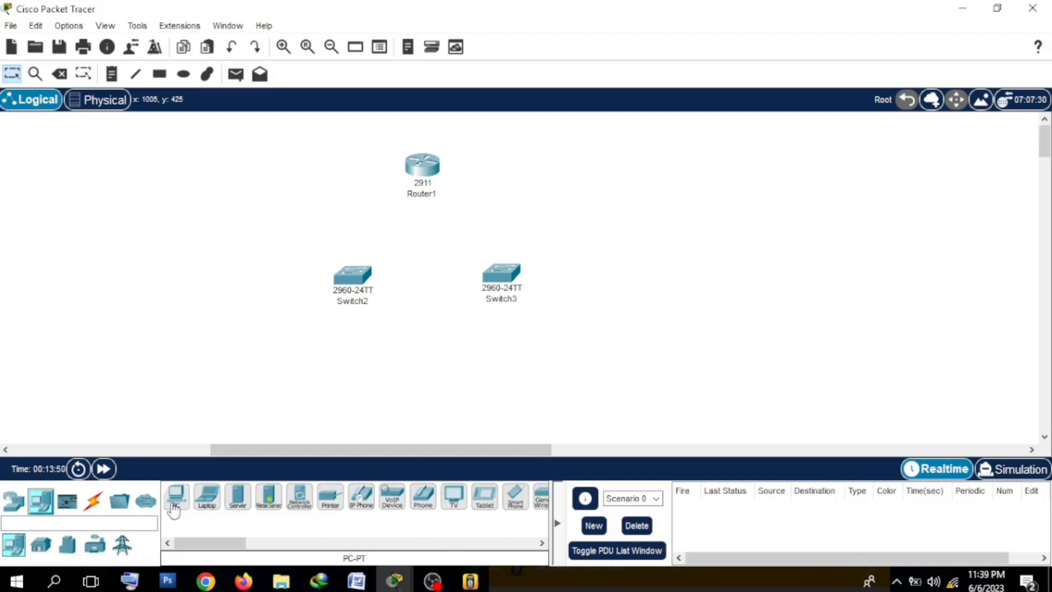
left_click_drag(174, 510, 174, 510)
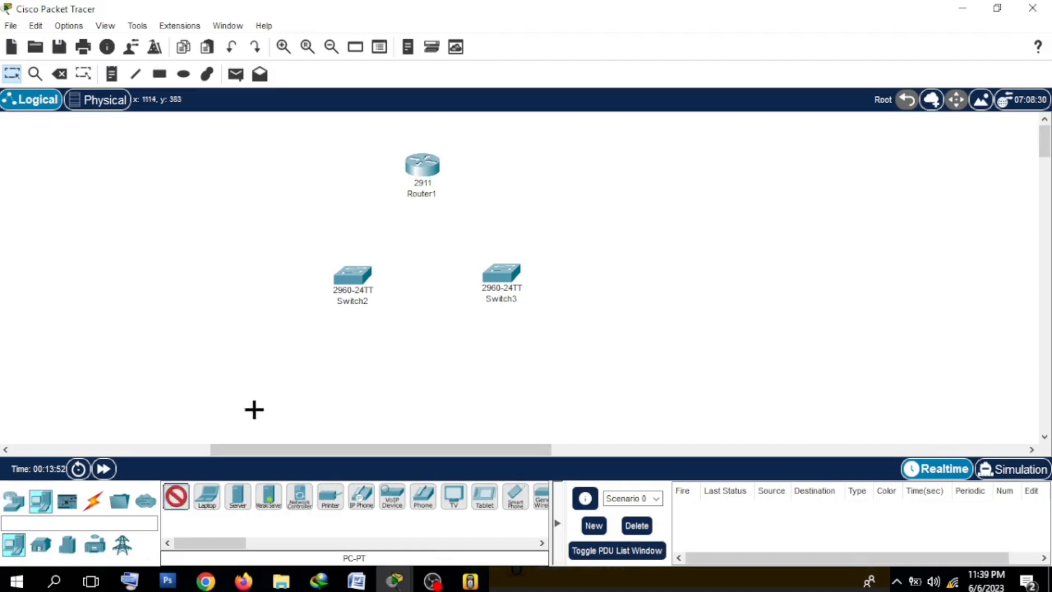
left_click(284, 369)
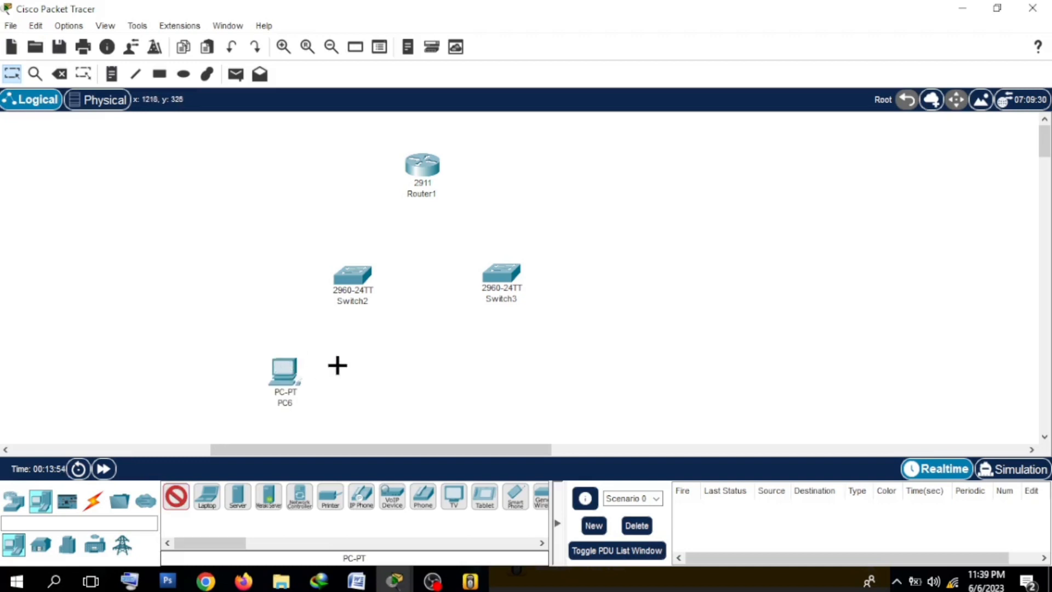
left_click(334, 368)
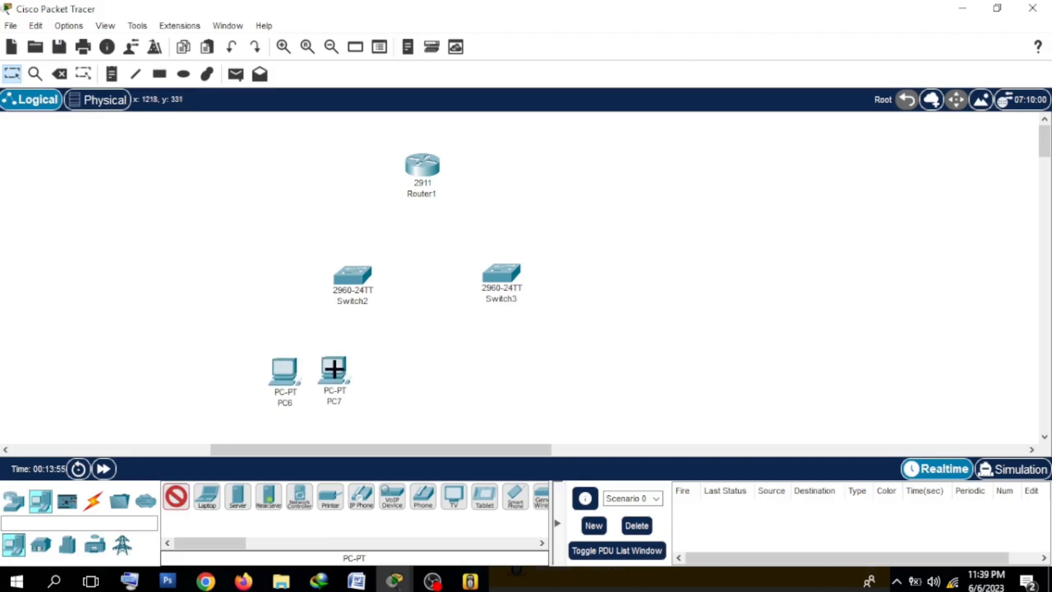
left_click(376, 368)
left_click(458, 369)
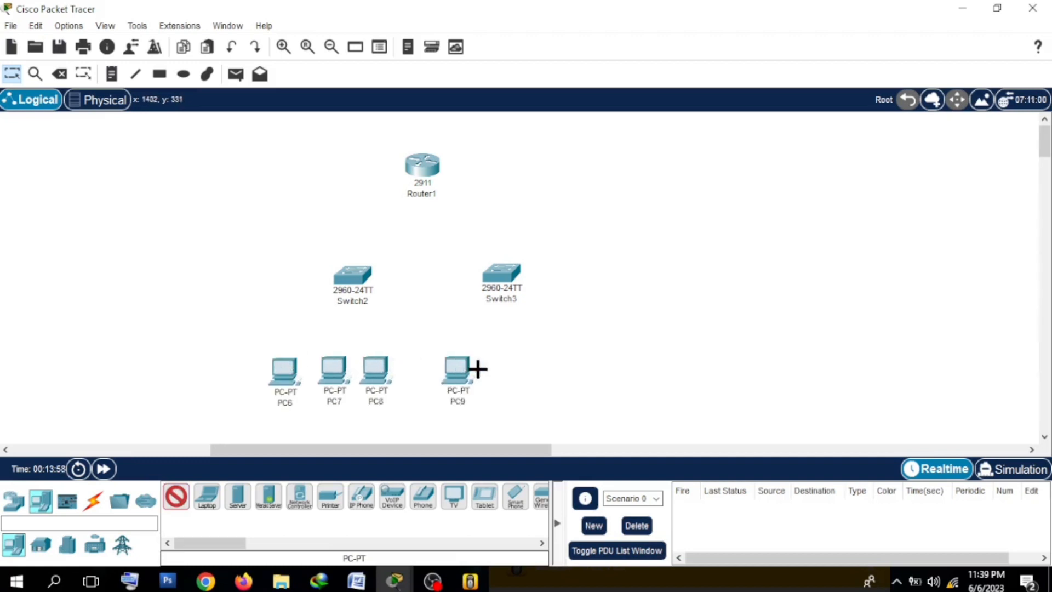
left_click(498, 369)
left_click(541, 368)
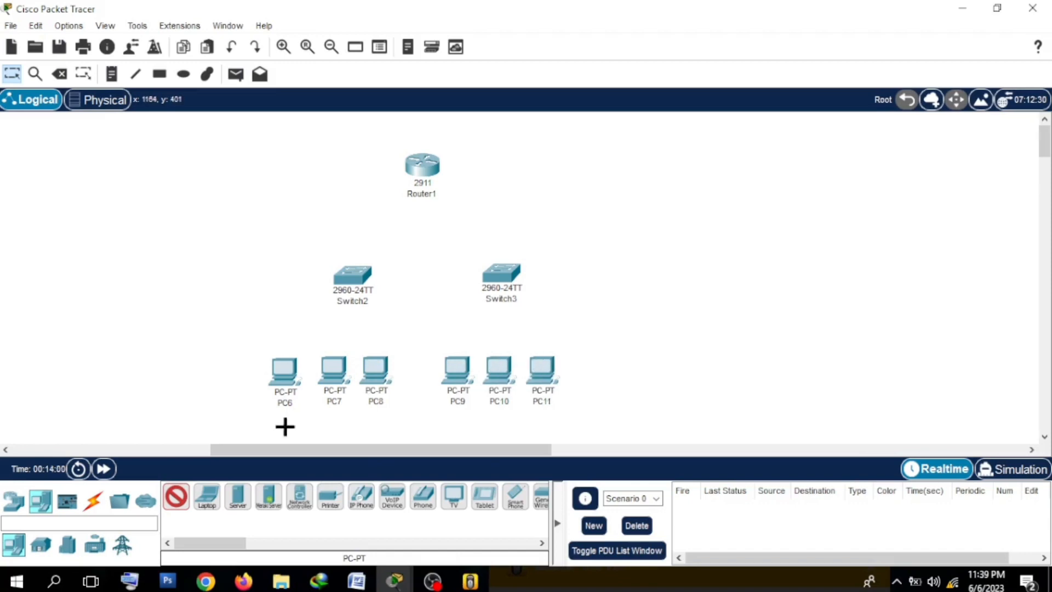
Step: Connect PC6, PC7 and PC8 to Switch2 using the automatically chosen connection type
left_click(94, 500)
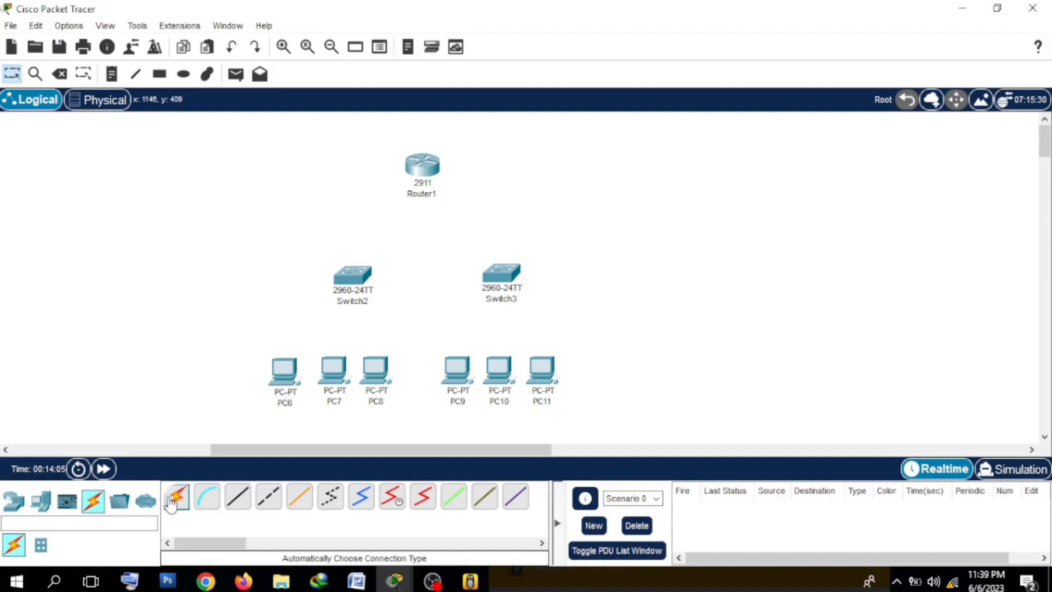
left_click(176, 496)
left_click(284, 372)
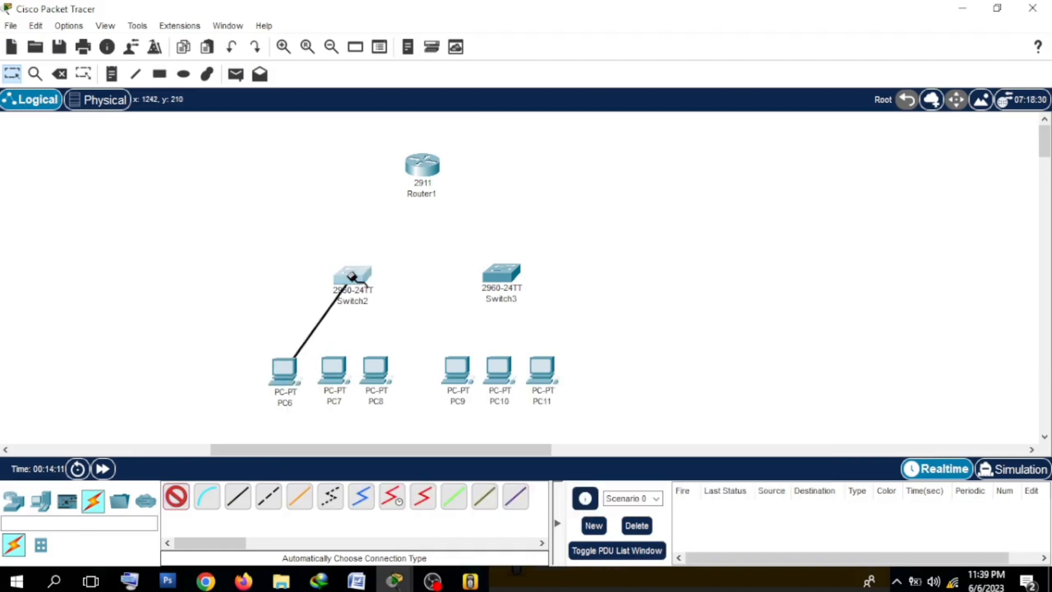
left_click(351, 276)
left_click(334, 367)
left_click(352, 274)
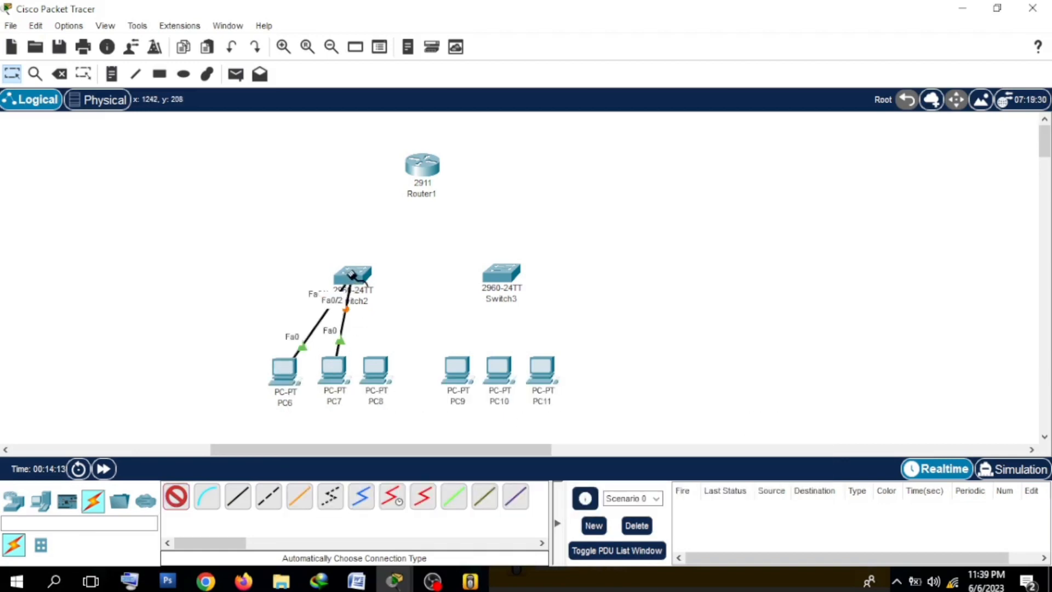
left_click(376, 367)
left_click(361, 272)
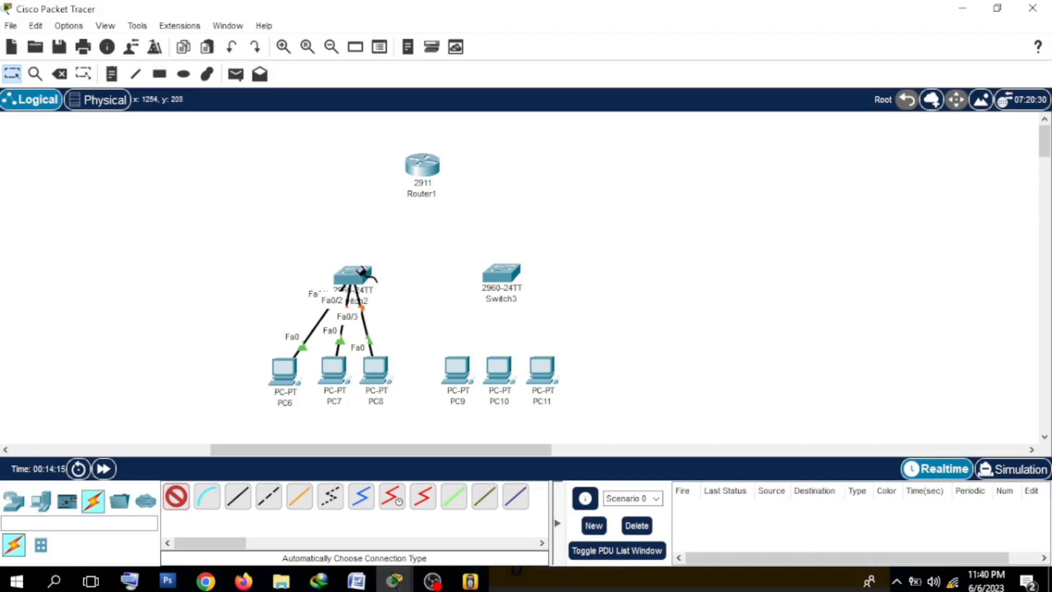
Step: Connect PC9, PC10 and PC11 to Switch3 with automatically chosen connections
left_click(459, 366)
left_click(500, 280)
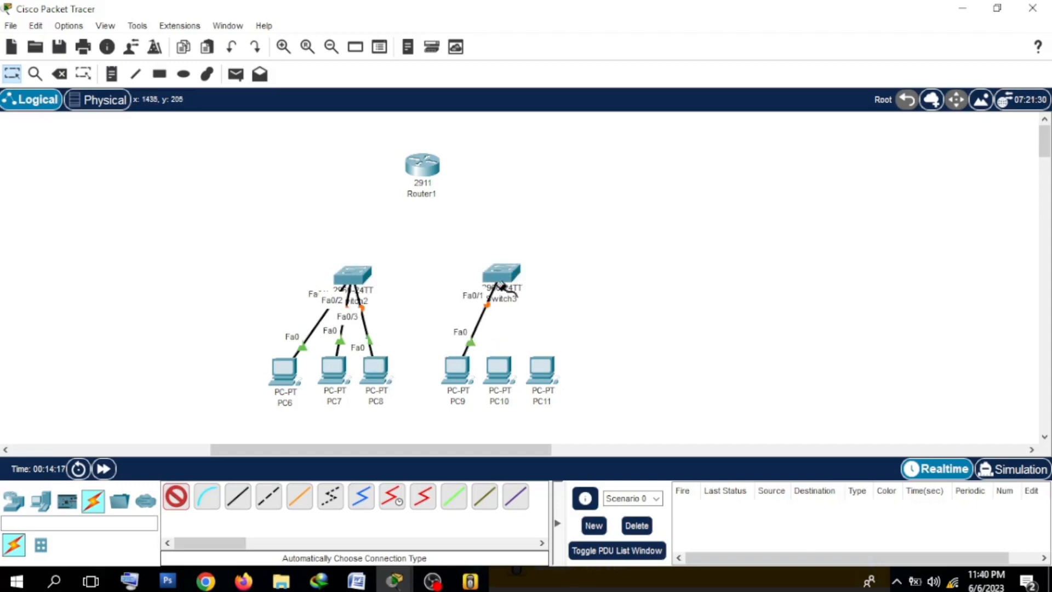
left_click(498, 366)
left_click(500, 276)
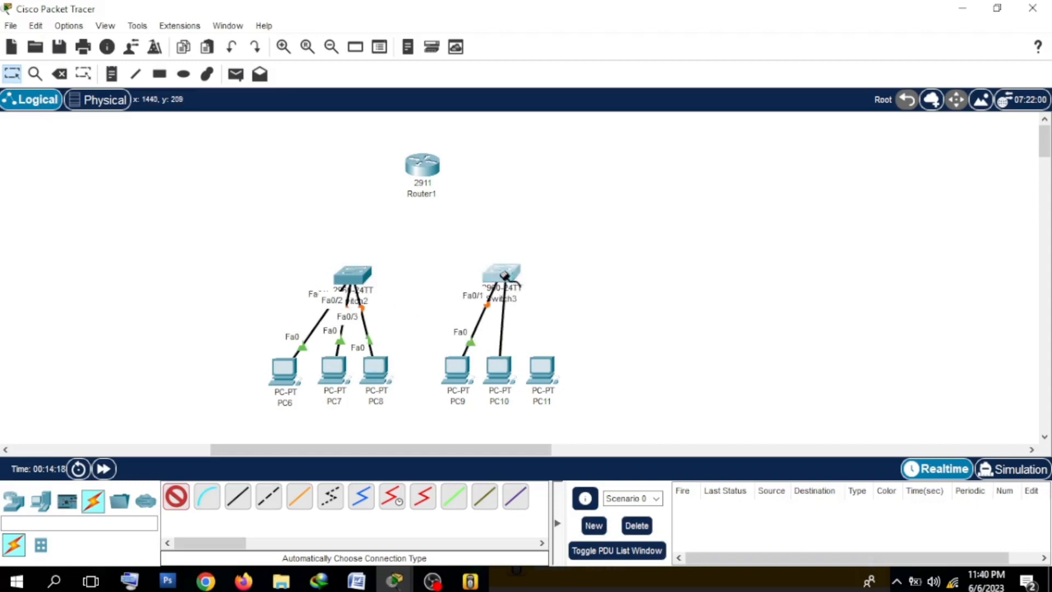
left_click(543, 364)
left_click(500, 277)
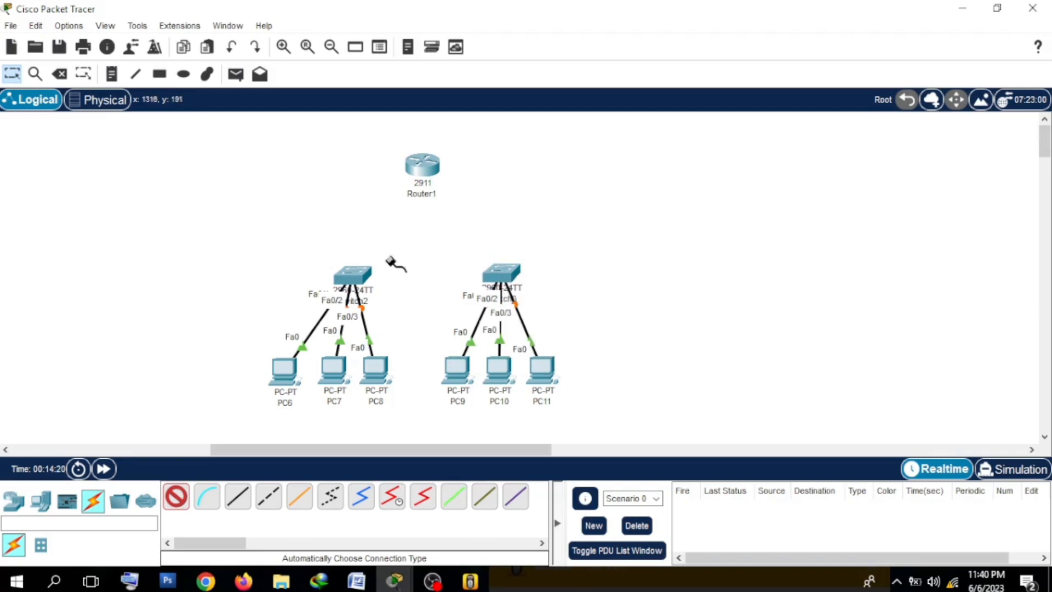
Step: Link Switch2 and Switch3 to the new 2911 router with automatic connections, and nudge Switch2 slightly toward the router
left_click(352, 272)
left_click(425, 161)
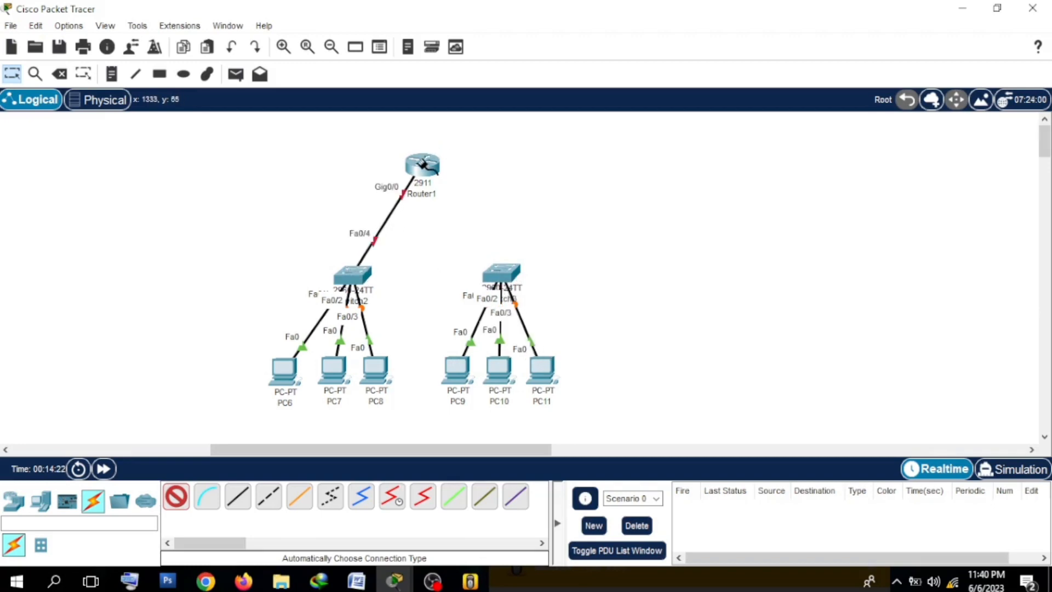
left_click(514, 267)
left_click(423, 164)
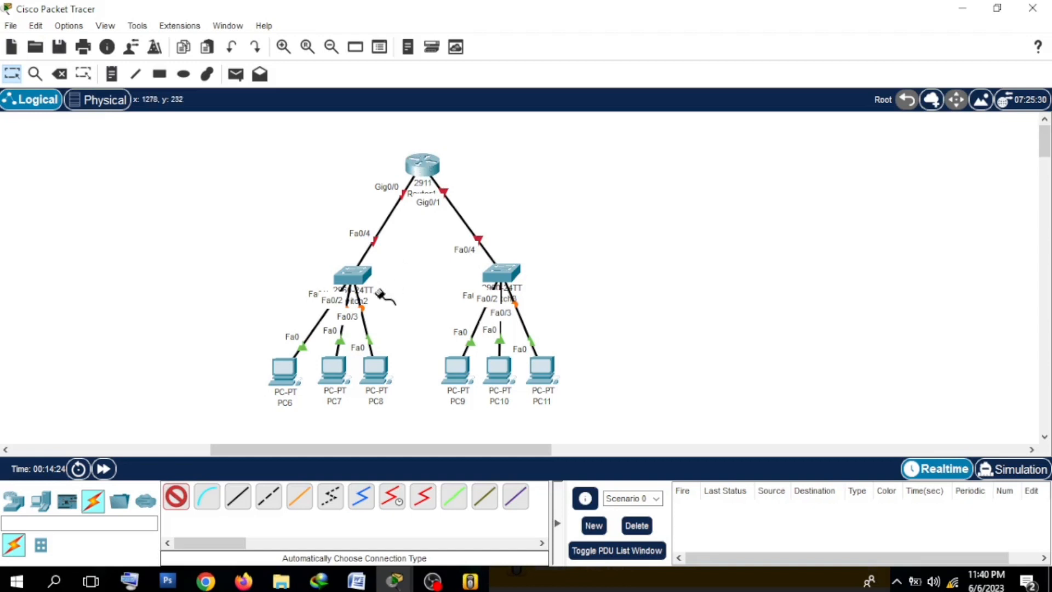
left_click(11, 75)
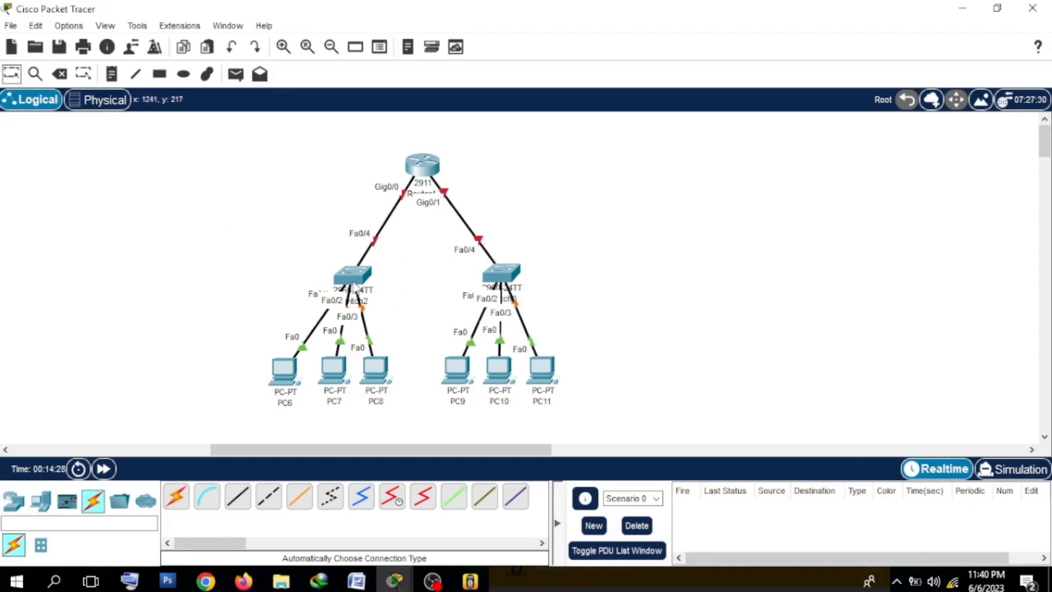
left_click_drag(355, 285, 350, 281)
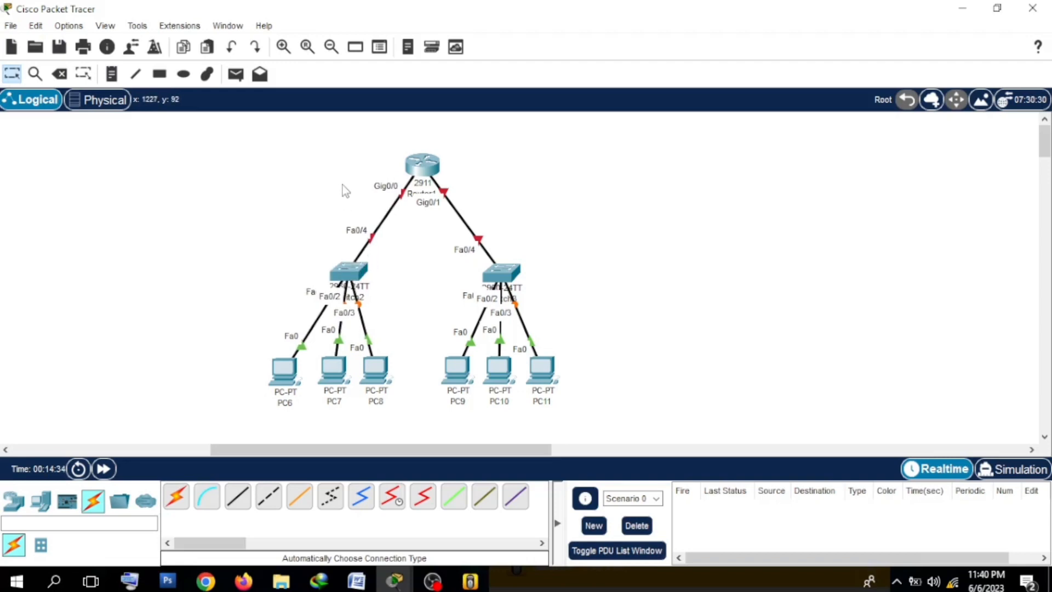
Step: Compare the new topology with the original network, examining the links between the router and its switches
left_click_drag(289, 446, 136, 445)
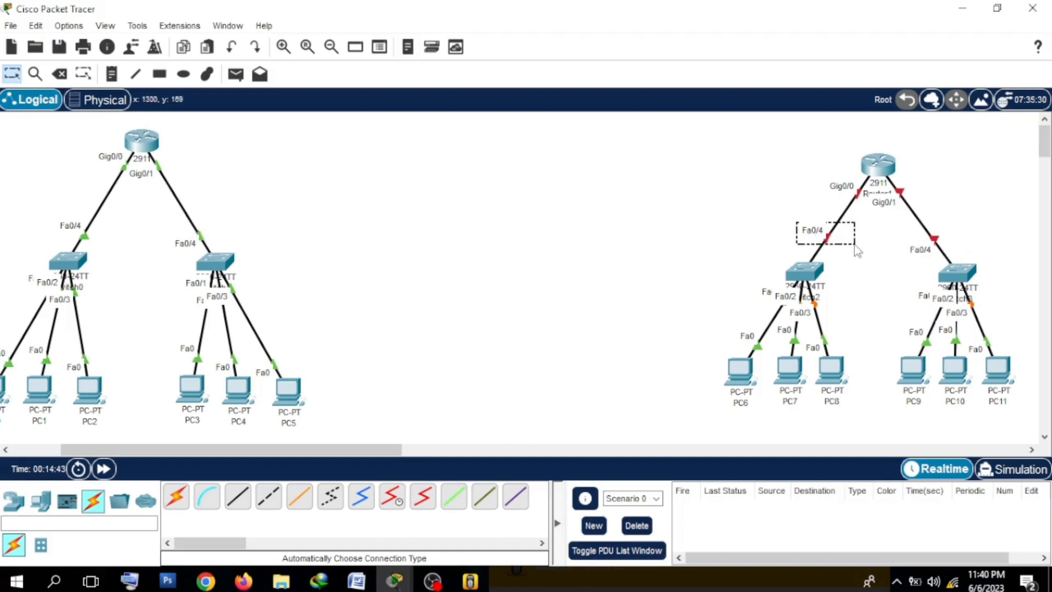
left_click_drag(329, 445, 494, 454)
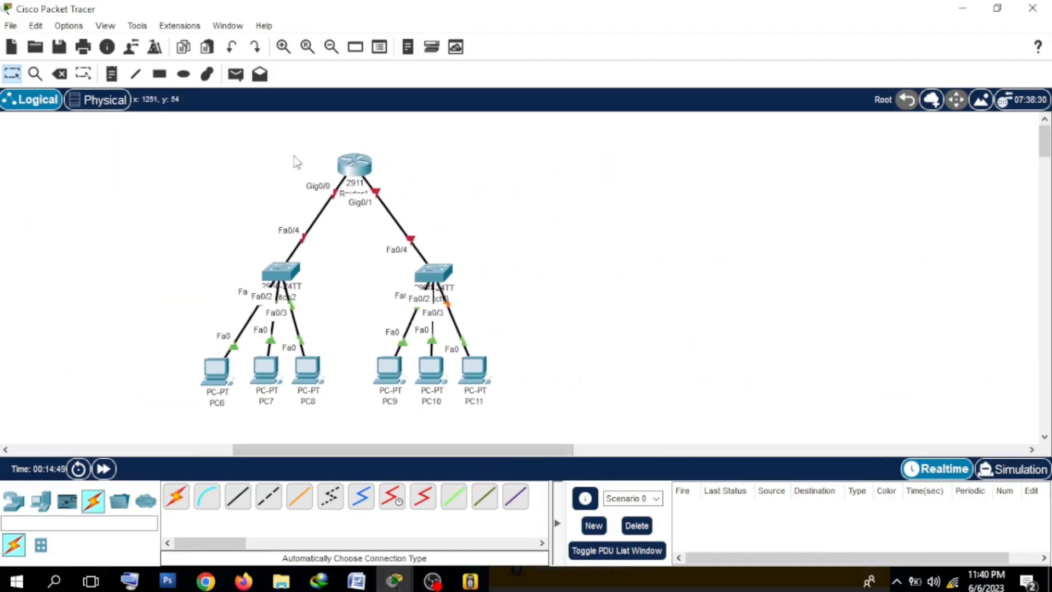
left_click_drag(296, 162, 442, 215)
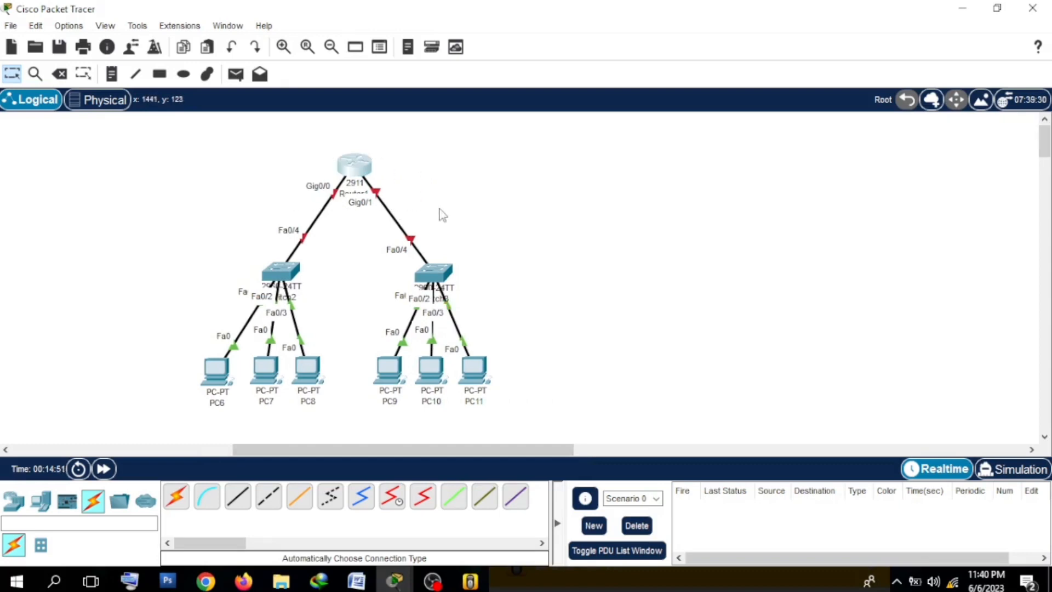
left_click(442, 215)
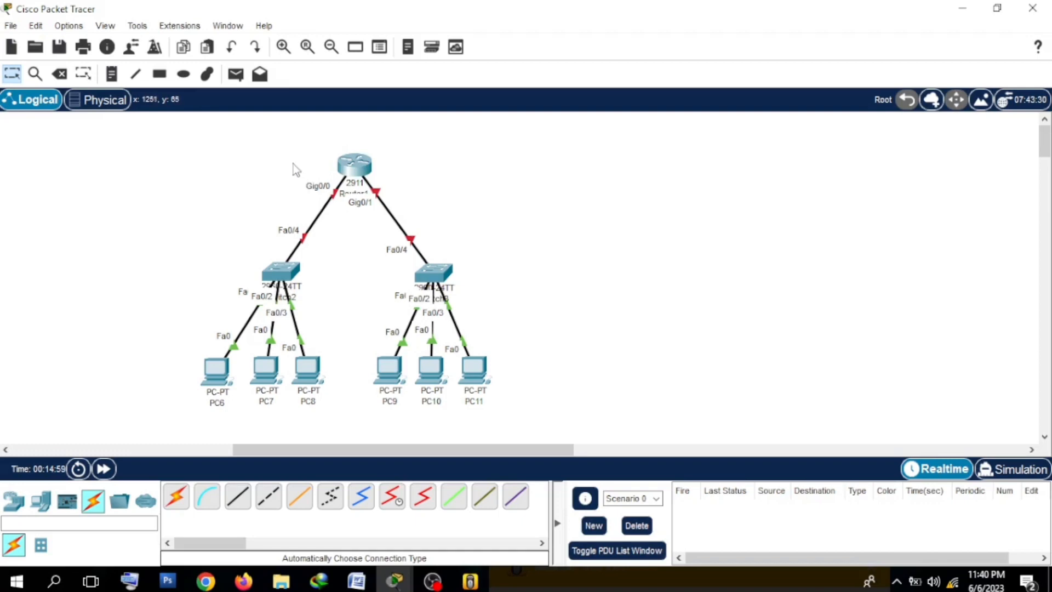
left_click_drag(262, 201, 459, 251)
left_click_drag(281, 217, 436, 248)
left_click_drag(130, 336, 218, 377)
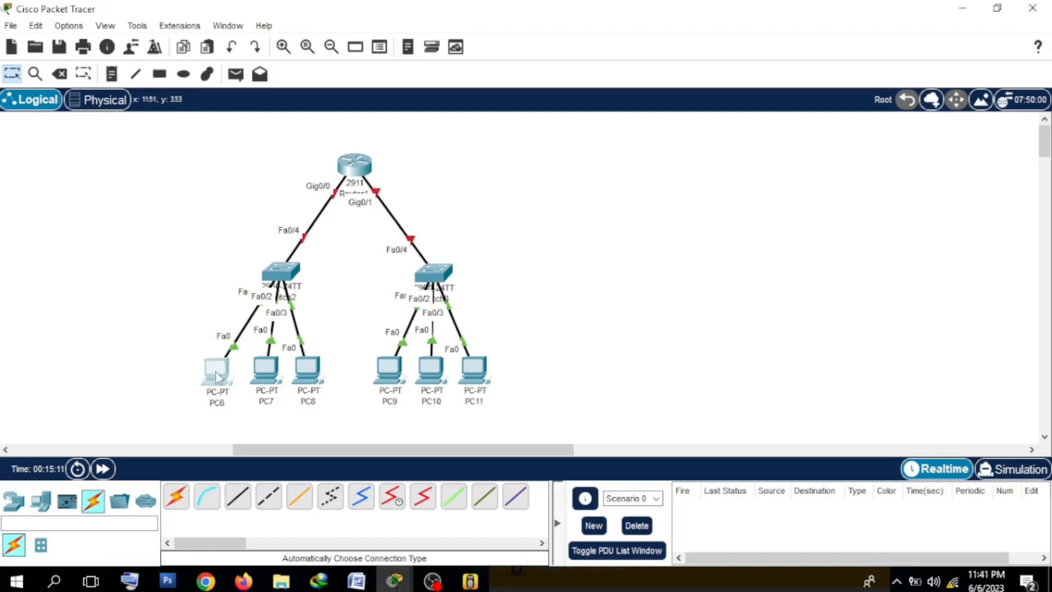
Step: Check PC6's IP configuration for its addressing mode and IPv4 settings, and close its window
left_click(218, 377)
left_click(379, 48)
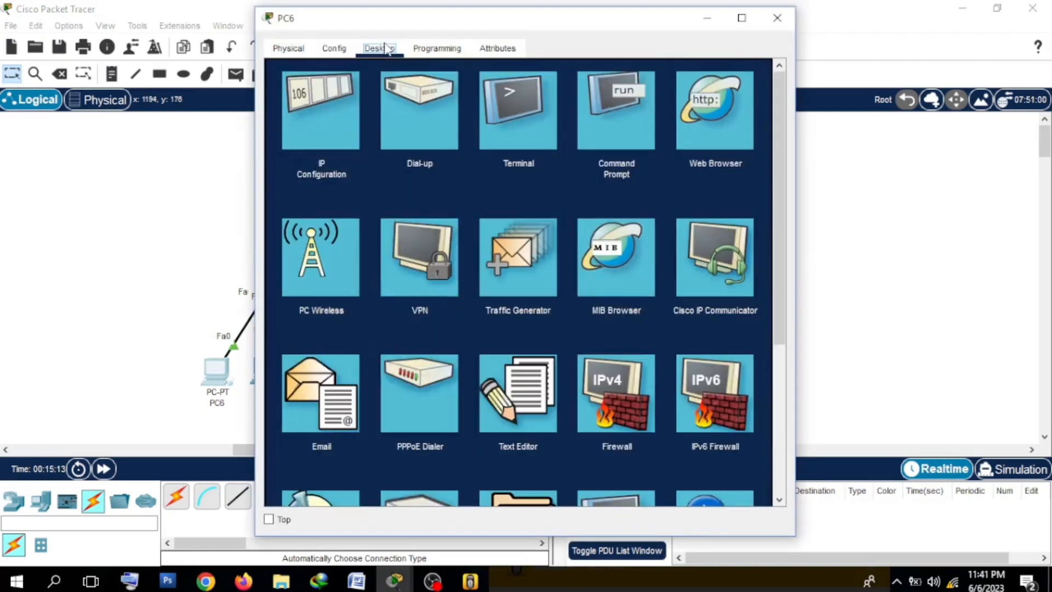
left_click(296, 115)
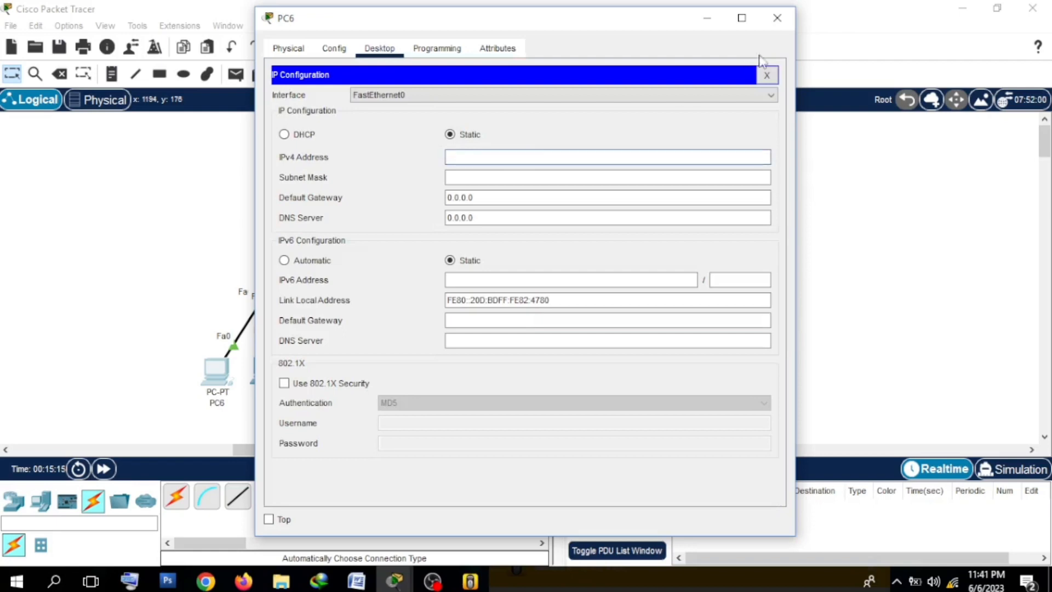
left_click(776, 18)
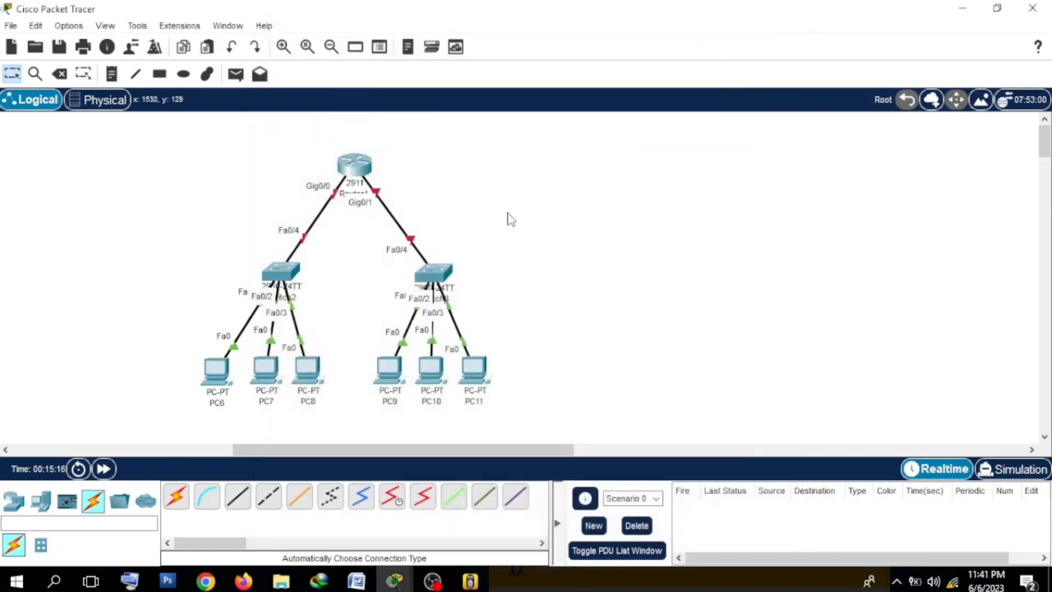
Step: Open Router1's command line interface and arrange its window beside the new topology so both can be seen
mouse_move(361, 173)
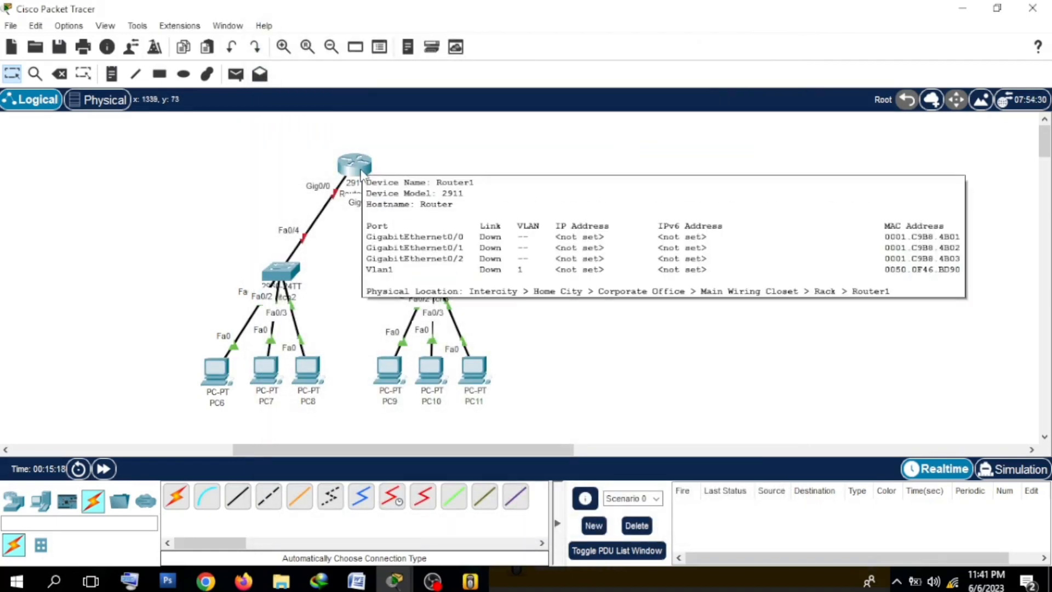
left_click(354, 175)
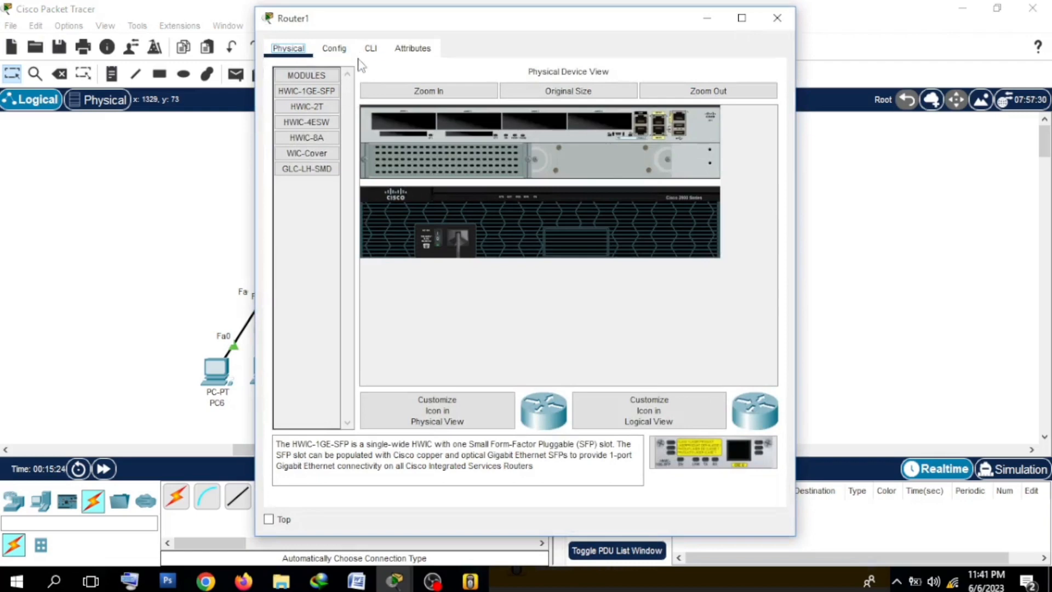
left_click(369, 50)
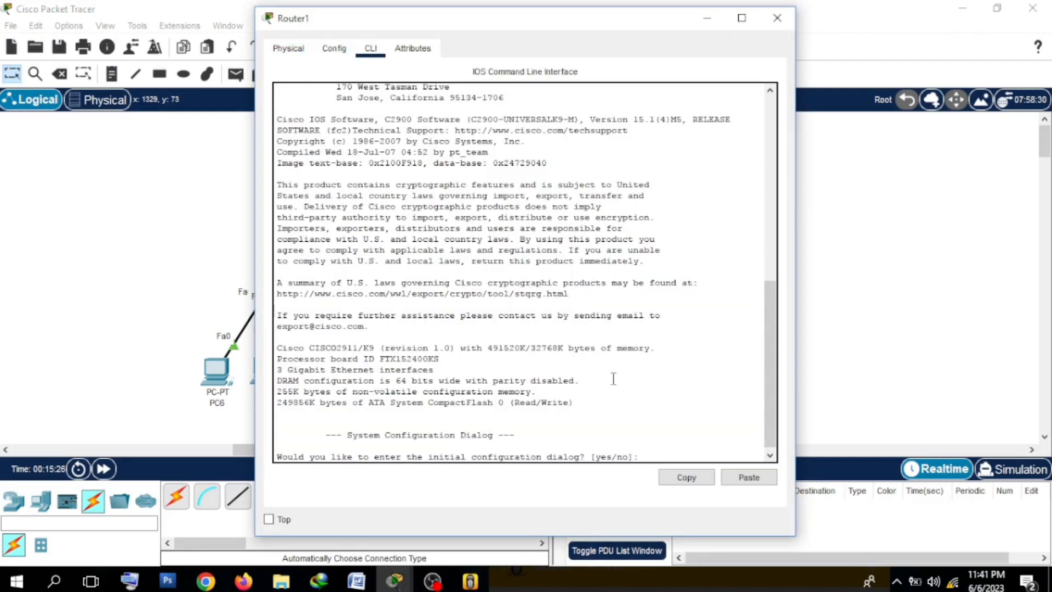
left_click_drag(547, 26, 755, 31)
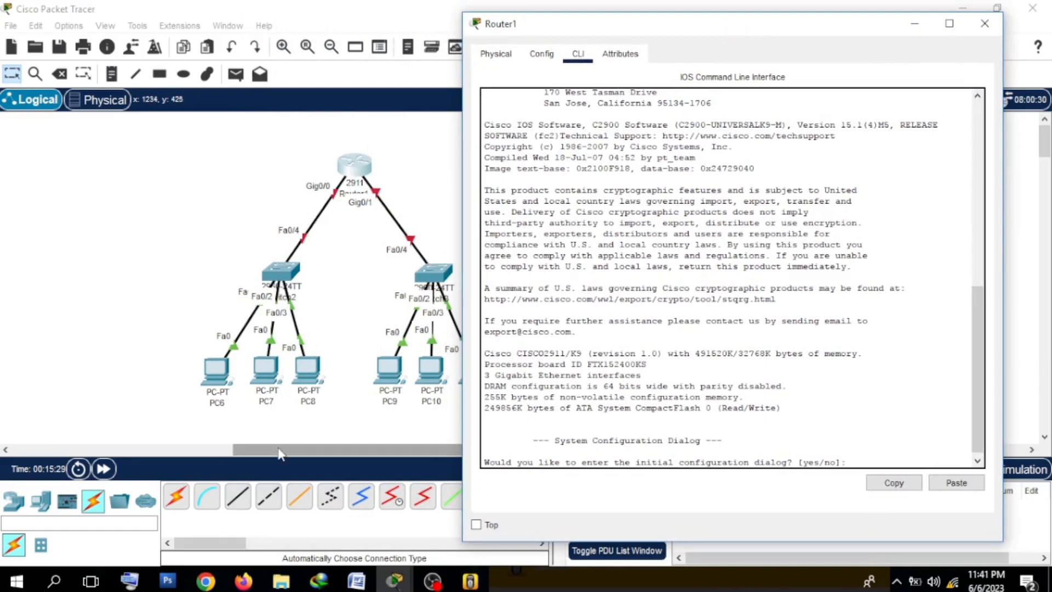
left_click_drag(279, 453, 312, 453)
left_click(249, 166)
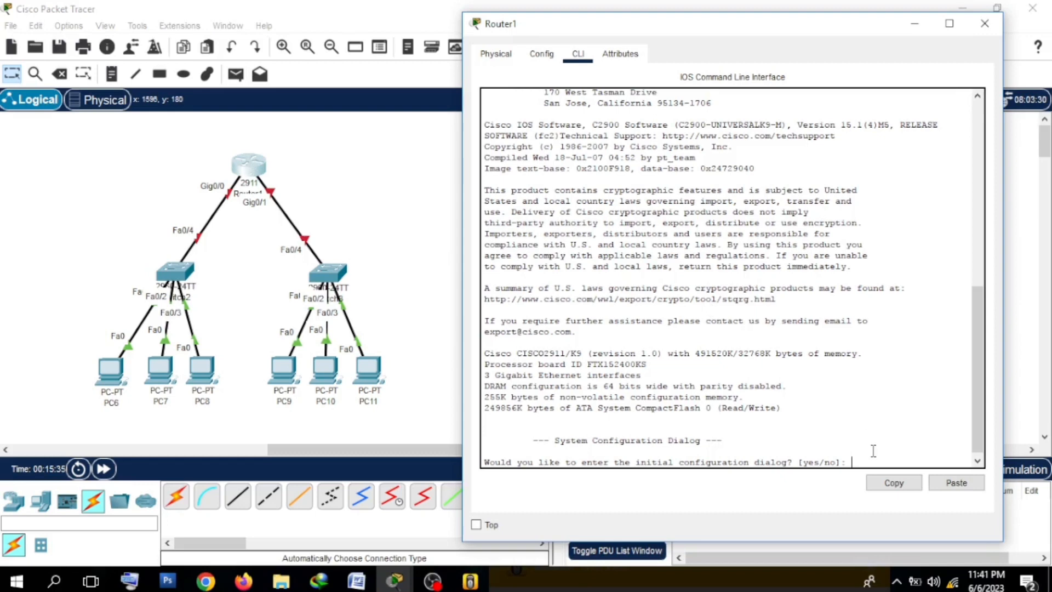
Step: Decline Router1's initial configuration dialog with "n" and bring up the Router> prompt
left_click_drag(789, 464, 837, 472)
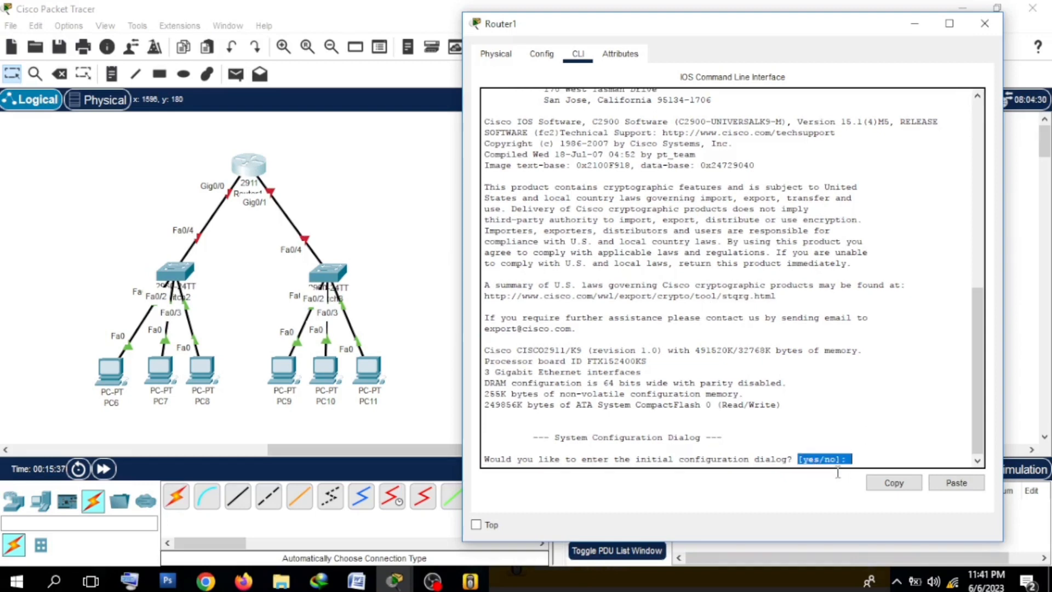
left_click(860, 459)
type("n")
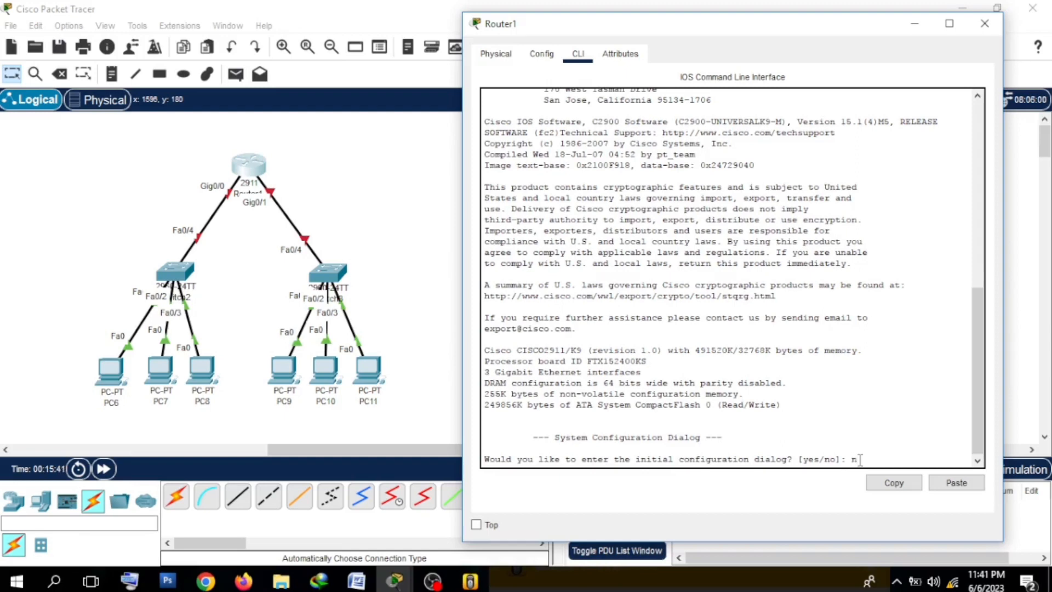
type("o")
key("BackSpace")
key("Return")
key("Return")
key("Return")
key("Return")
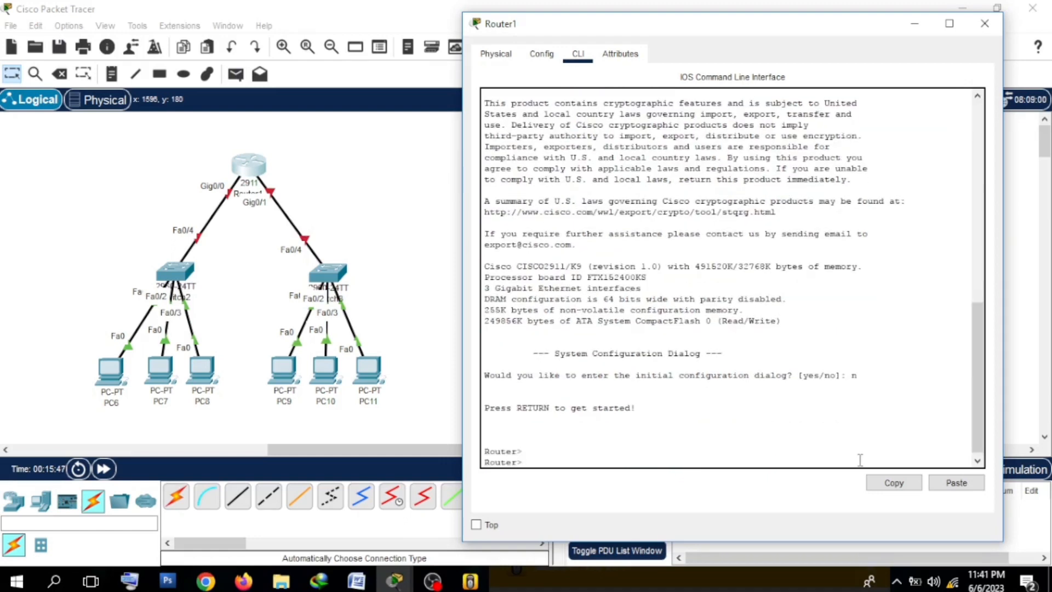
left_click_drag(859, 459, 702, 431)
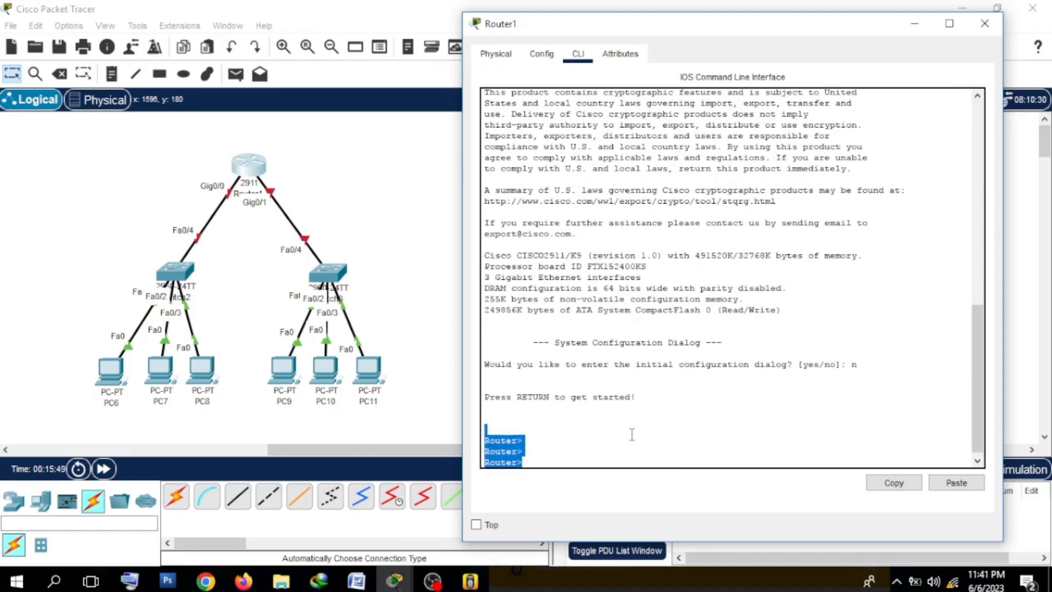
Step: Enter privileged EXEC mode on Router1 with the command "en"
left_click(555, 438)
left_click_drag(522, 444, 519, 441)
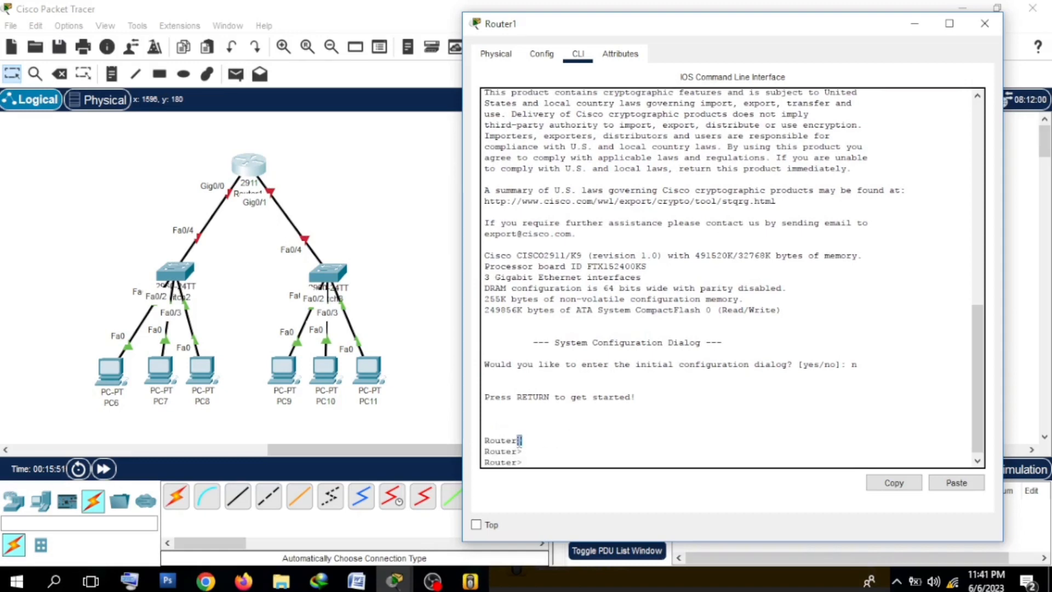
left_click(544, 464)
type("enable")
key("BackSpace")
key("BackSpace")
key("BackSpace")
key("BackSpace")
key("Return")
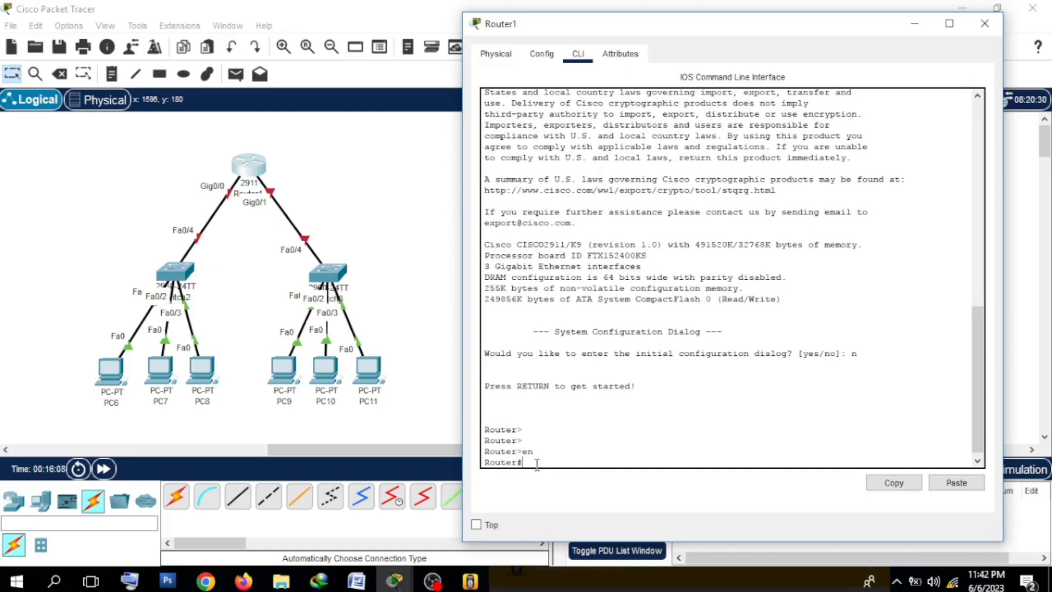
Step: Enter global configuration mode on Router1 with the command "conf t"
type("conf t")
key("Return")
key("Return")
key("Return")
key("Return")
key("Return")
key("Return")
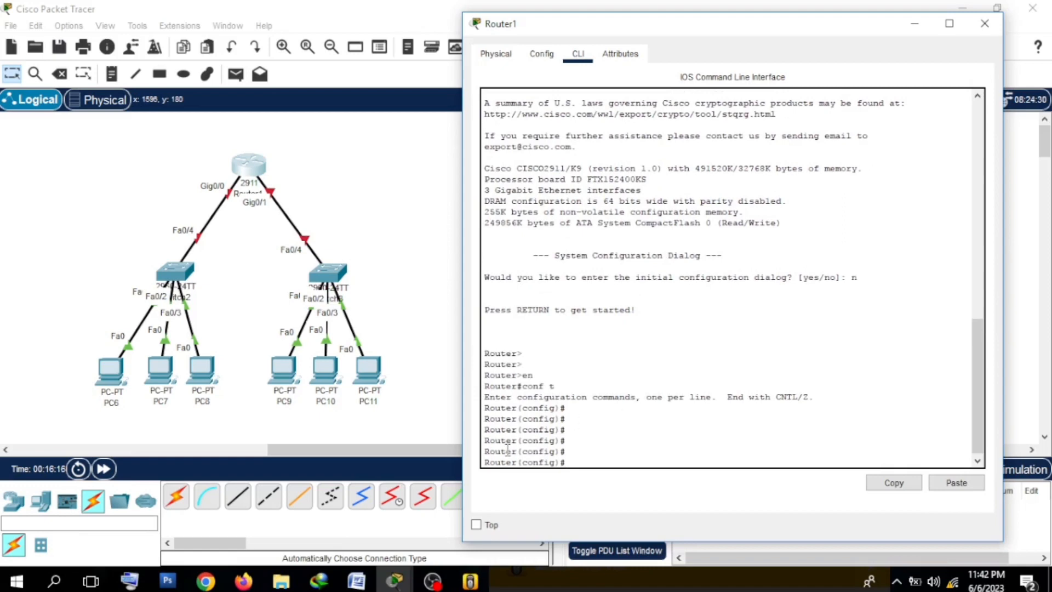
left_click_drag(518, 440, 567, 442)
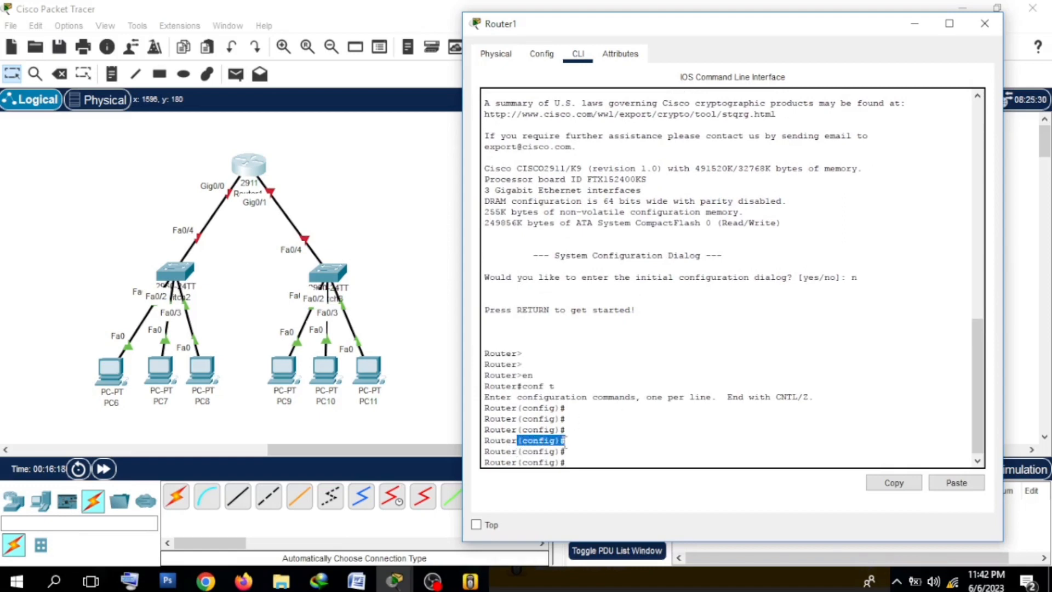
left_click(567, 442)
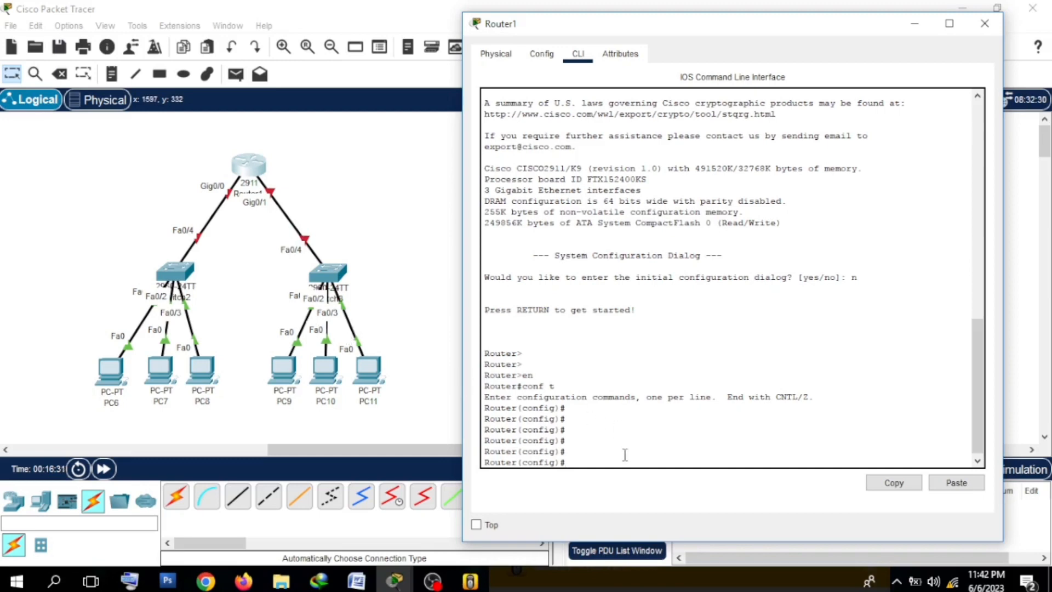
Step: Select both router interfaces for configuration with the command "int range gig0/0-1"
type("int range gig0/0-")
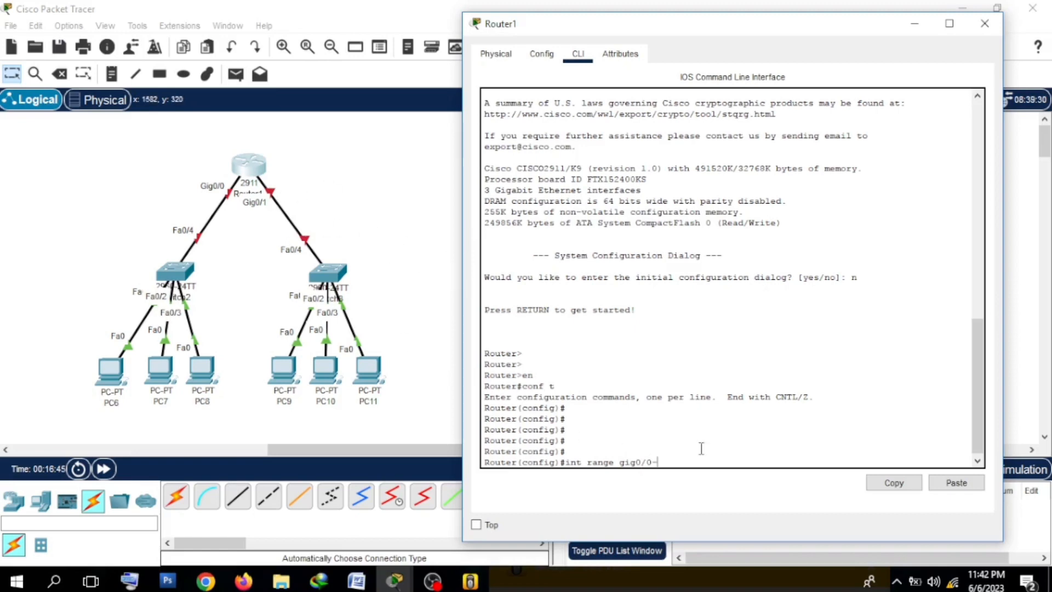
type("1")
key("Return")
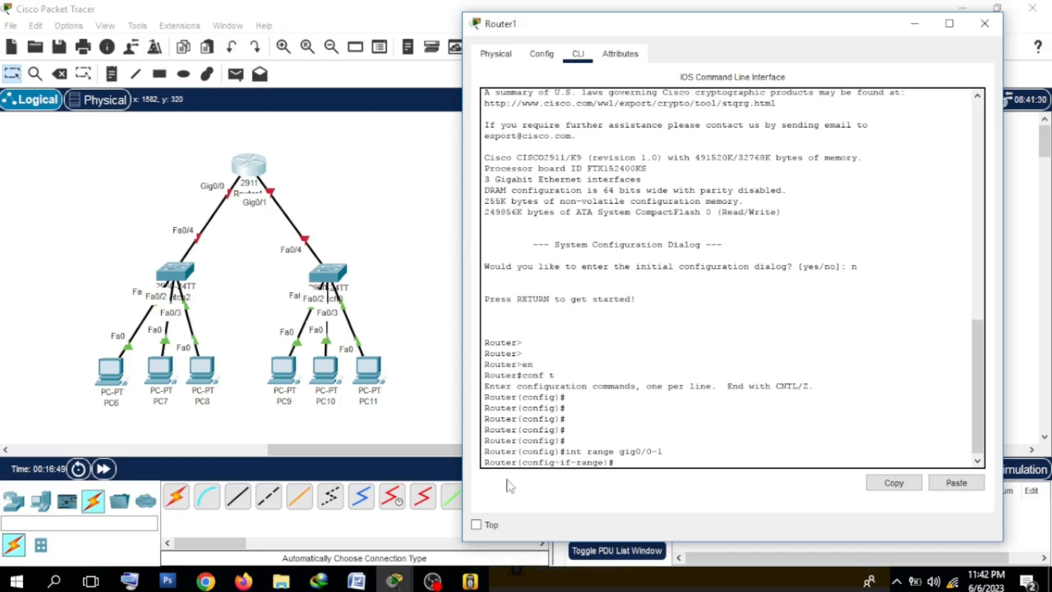
Step: Enable the selected interfaces gig0/0 and gig0/1 with the shortened no-shutdown command "n sh"
left_click_drag(576, 465, 624, 464)
left_click(624, 465)
type("no shutd")
type("own")
key("BackSpace")
key("BackSpace")
key("BackSpace")
key("BackSpace")
key("BackSpace")
key("BackSpace")
key("BackSpace")
key("BackSpace")
key("BackSpace")
key("BackSpace")
type("sh")
key("Return")
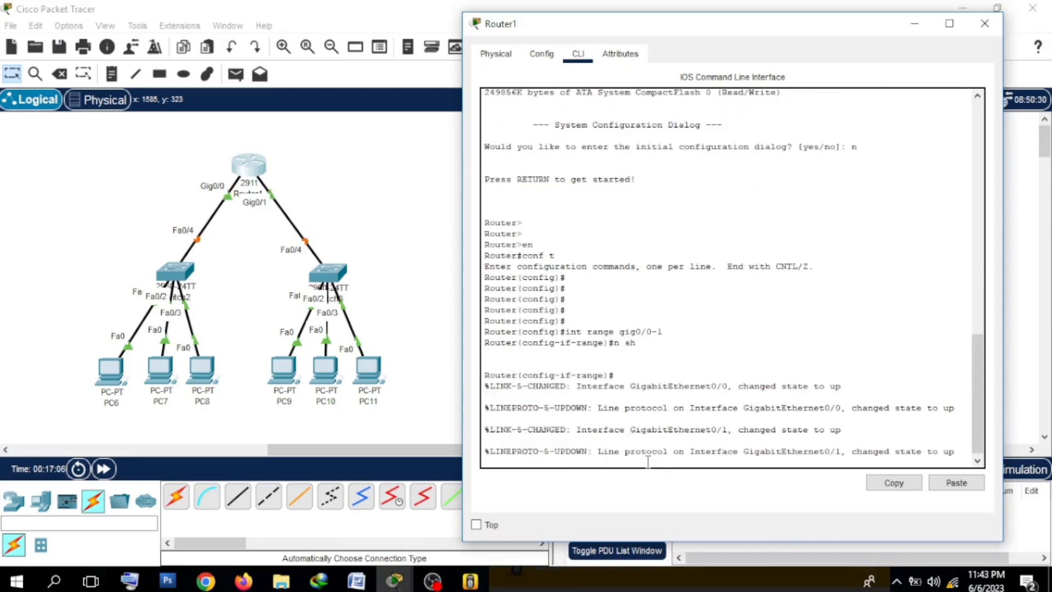
Step: Fast-forward the simulation time for the switch links, and return to a clean prompt in Router1's command line
left_click_drag(176, 181, 185, 250)
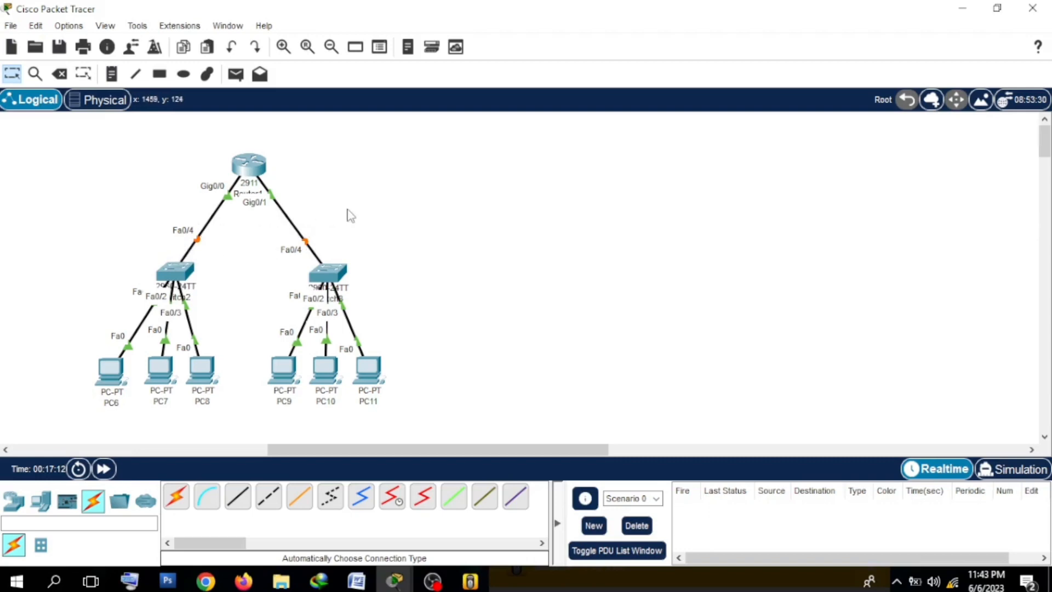
left_click_drag(73, 234, 372, 298)
left_click(403, 154)
double_click(102, 468)
left_click(246, 163)
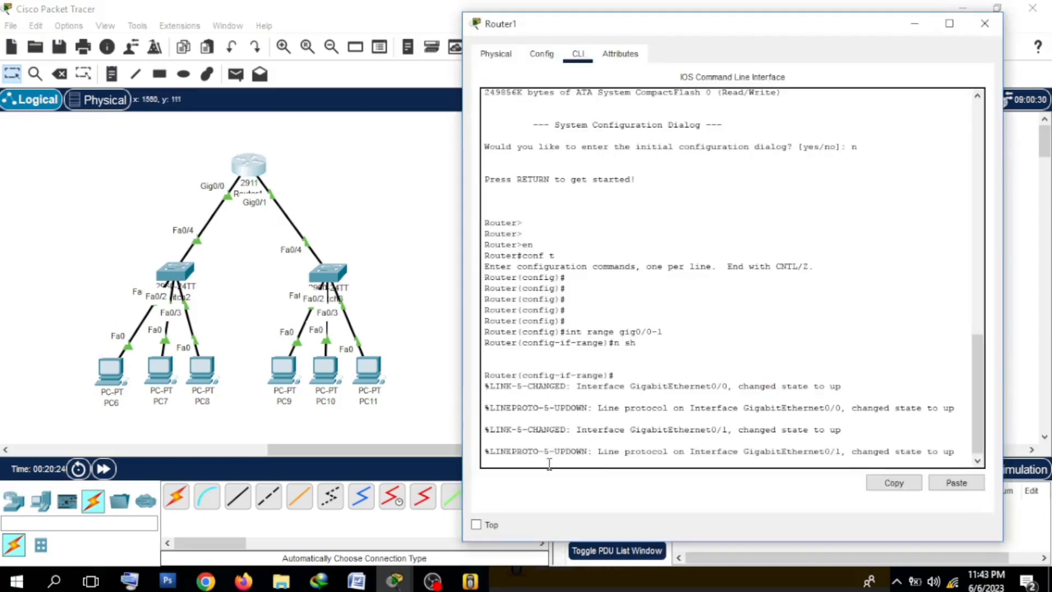
key("Return")
key("Return")
key("Return")
key("Return")
key("Return")
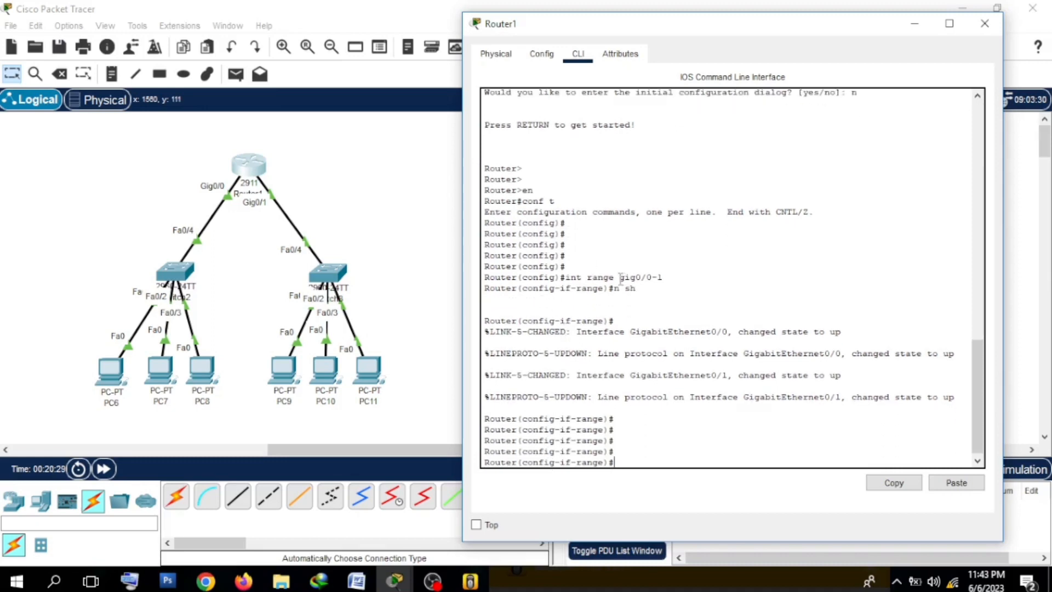
Step: Review the interface range commands and the PC6–PC8 subnet in the topology, and reopen Router1's command line
mouse_move(620, 279)
left_mouse_down()
mouse_move(662, 279)
mouse_move(635, 289)
left_mouse_up()
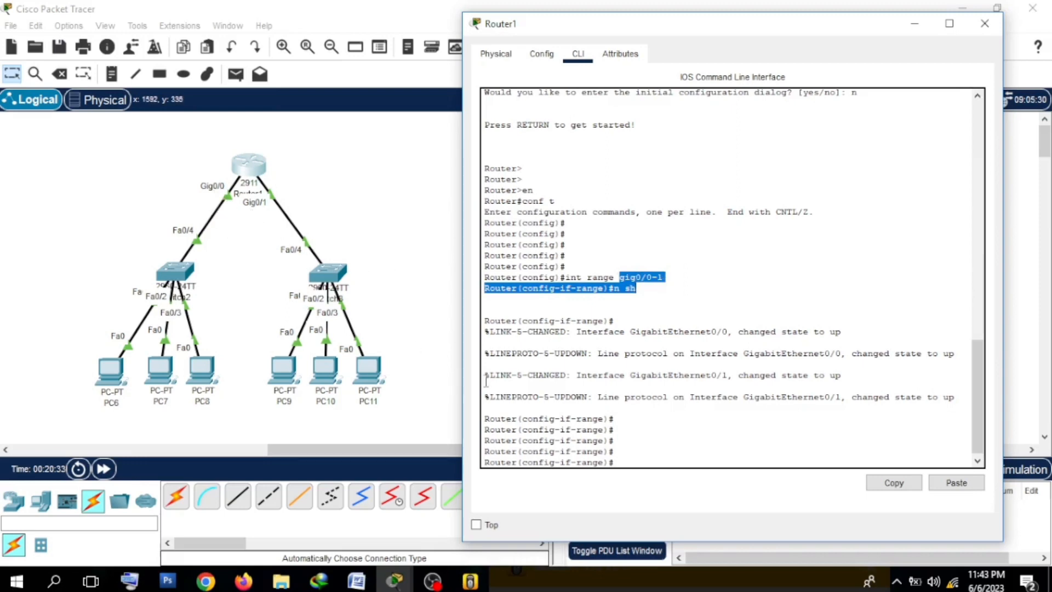
left_click(634, 462)
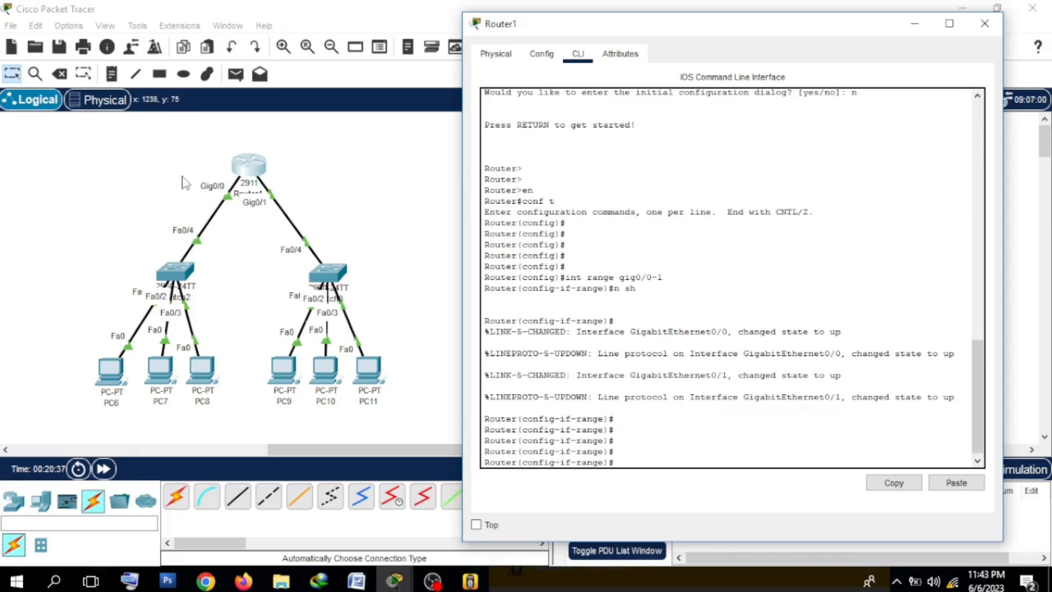
left_click(214, 195)
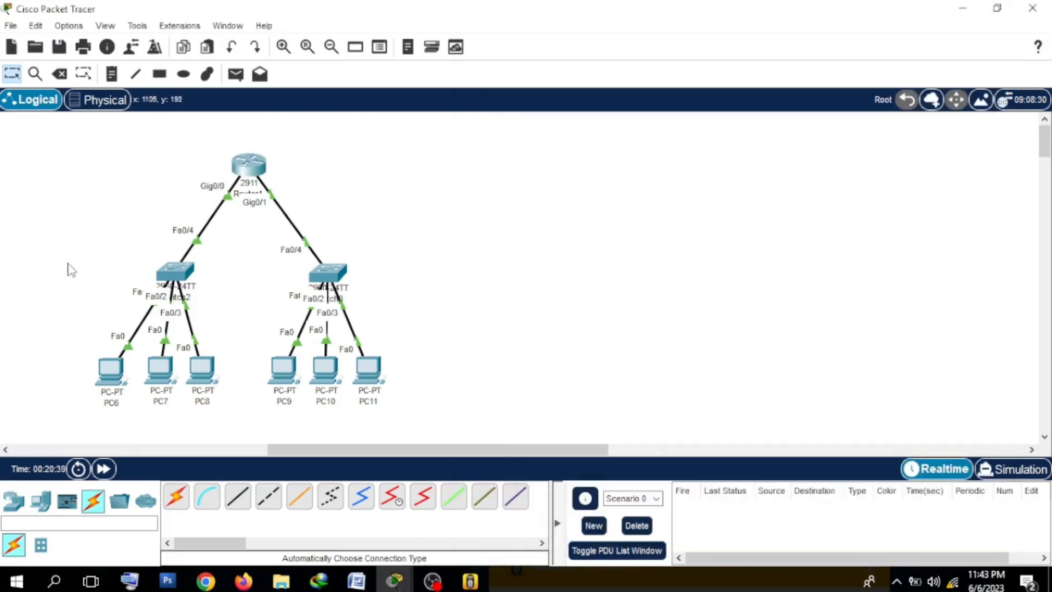
left_click_drag(66, 263, 244, 429)
left_click(243, 317)
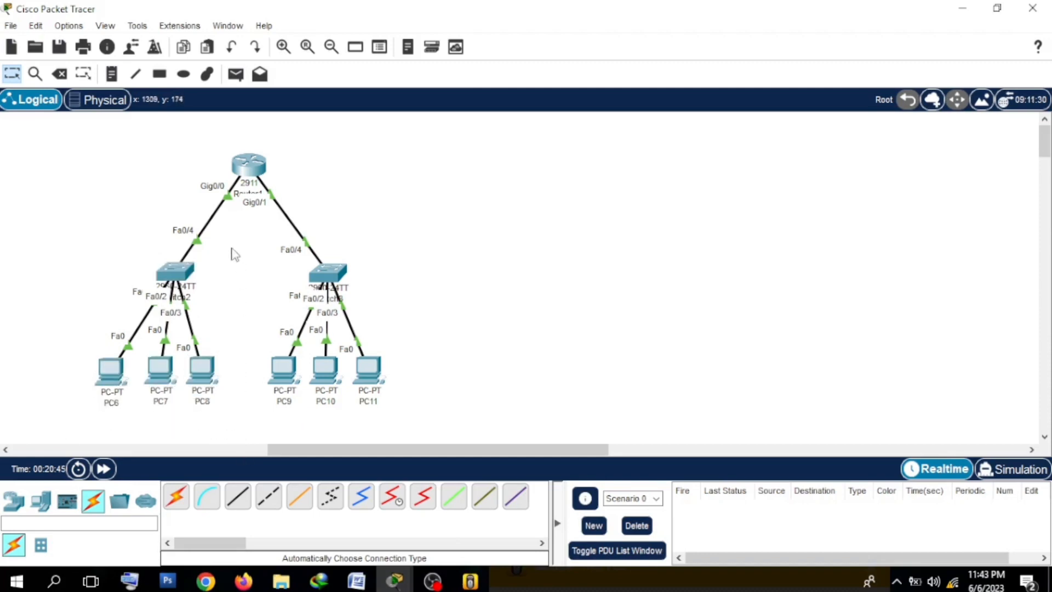
left_click(254, 162)
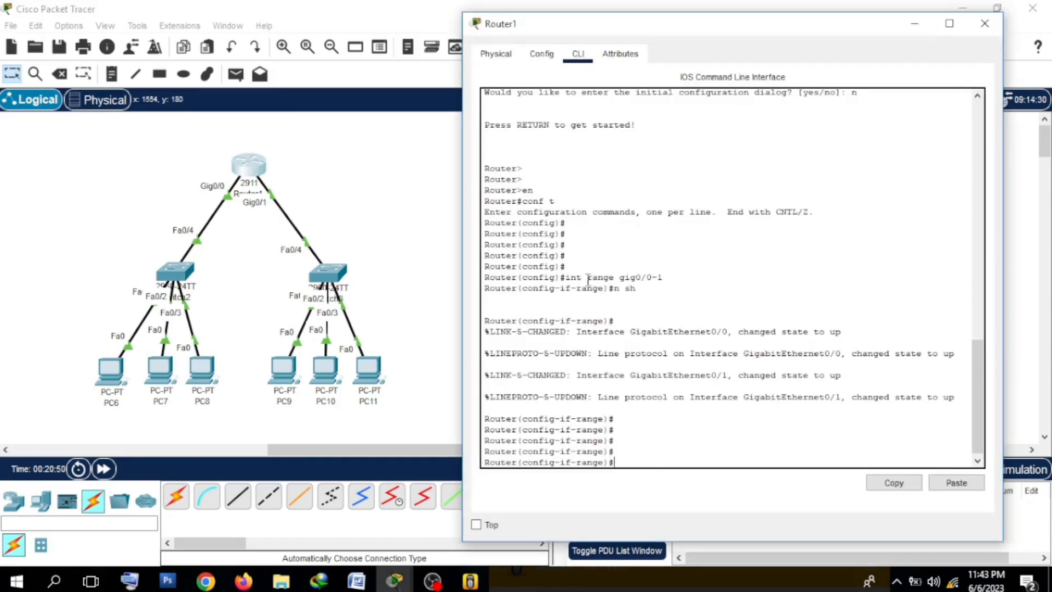
Step: Switch from the interface range to configuring the single interface gig0/0 with "int gig0/0"
left_click_drag(587, 278, 609, 277)
left_click(651, 463)
type("int gig0/0")
key("Return")
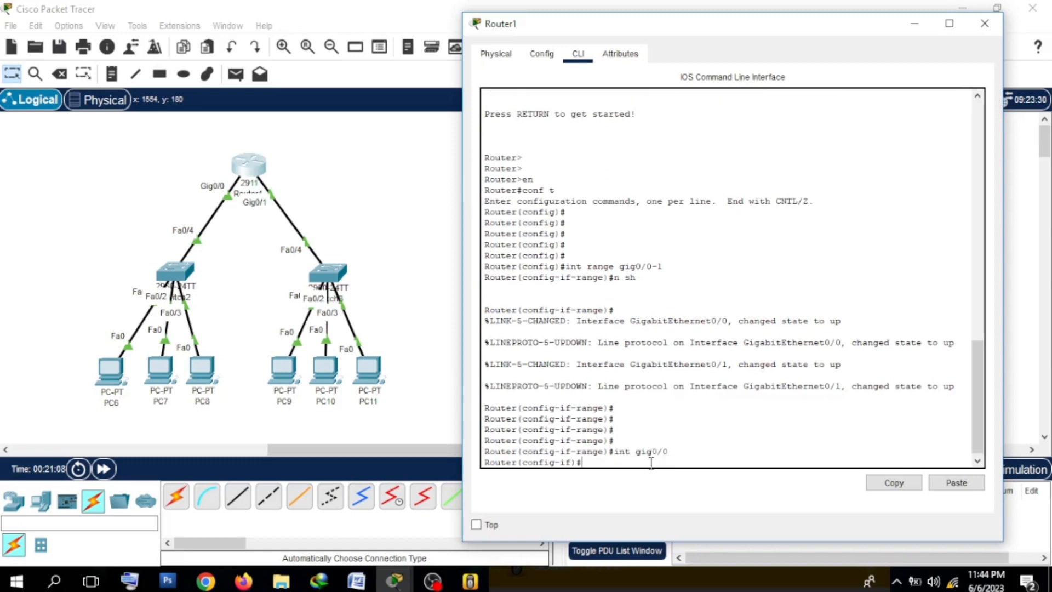
Step: Write the command "ip ad 192.168.1.1 255.255.255.0" at the gig0/0 prompt without running it
left_click_drag(571, 463, 609, 463)
left_click(609, 463)
type("ip ad 192.168.1.1 255.255.255.0")
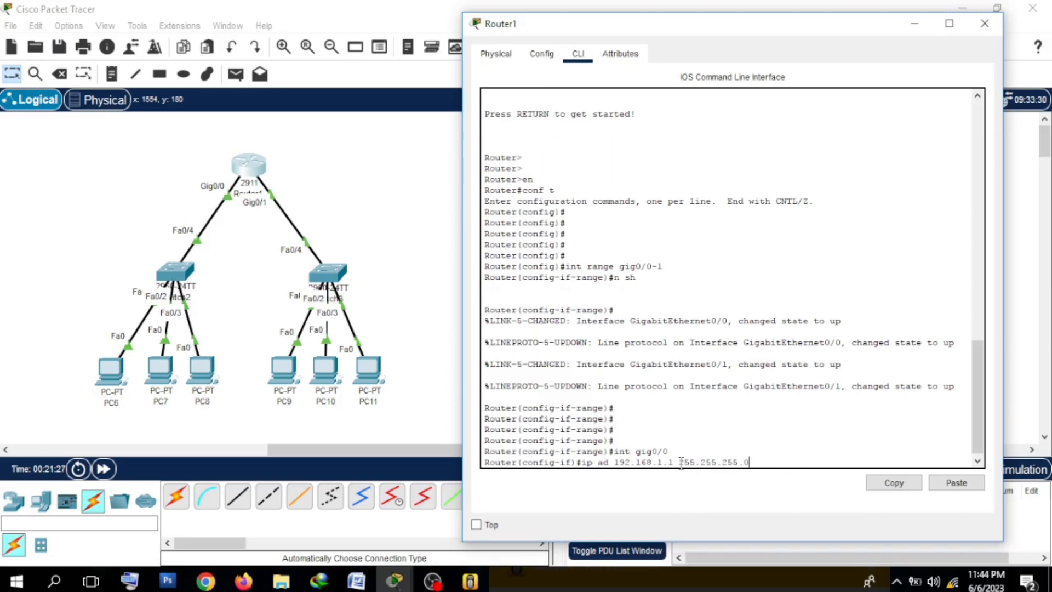
left_click_drag(679, 463, 760, 480)
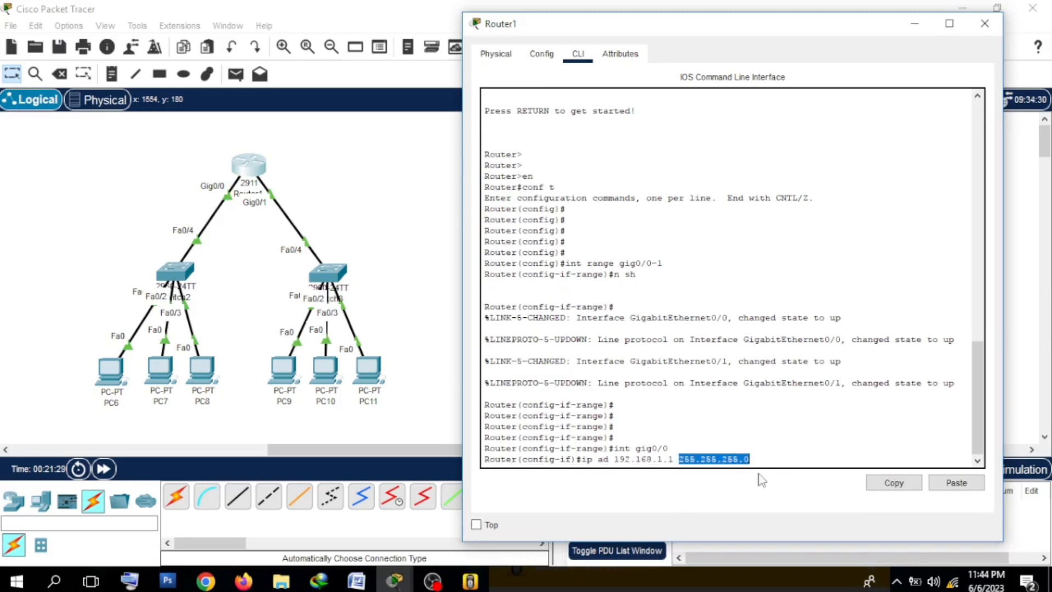
Step: Look over the original network's router, and return to Router1's command line to run the pending IP address command
left_click(913, 24)
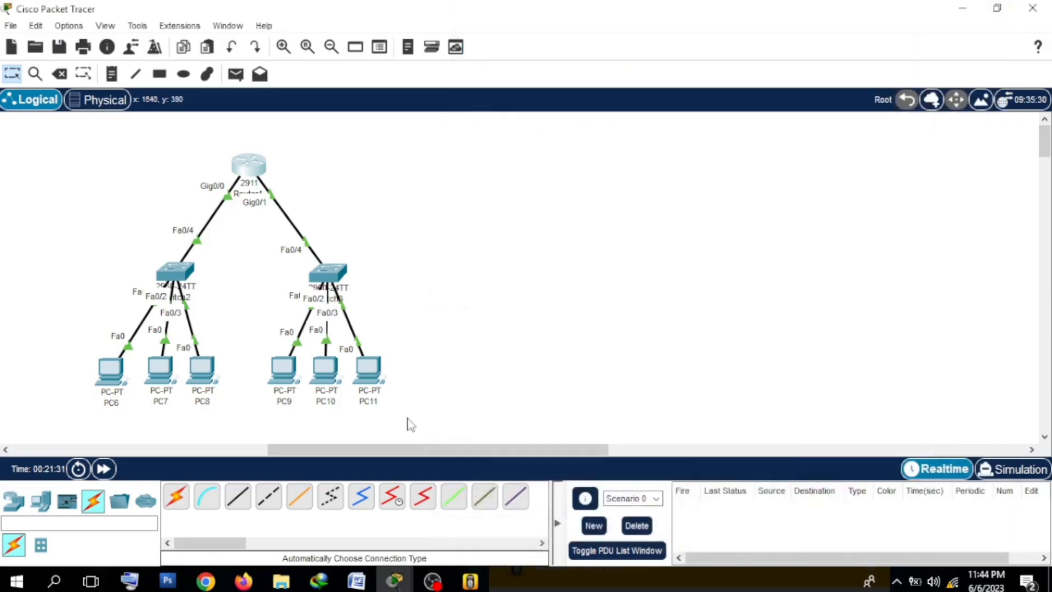
left_click_drag(389, 449, 134, 449)
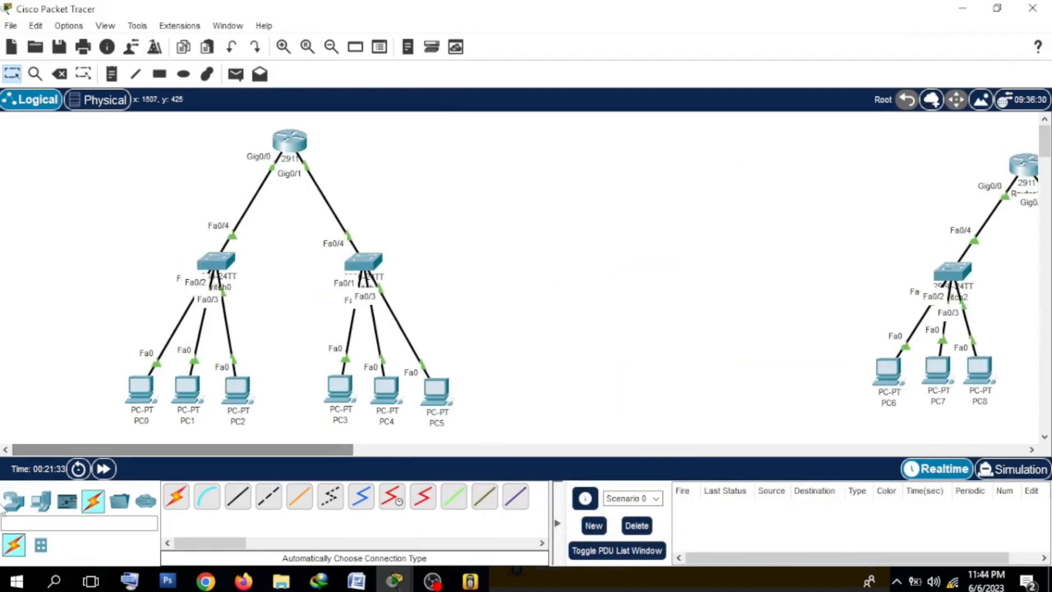
mouse_move(298, 138)
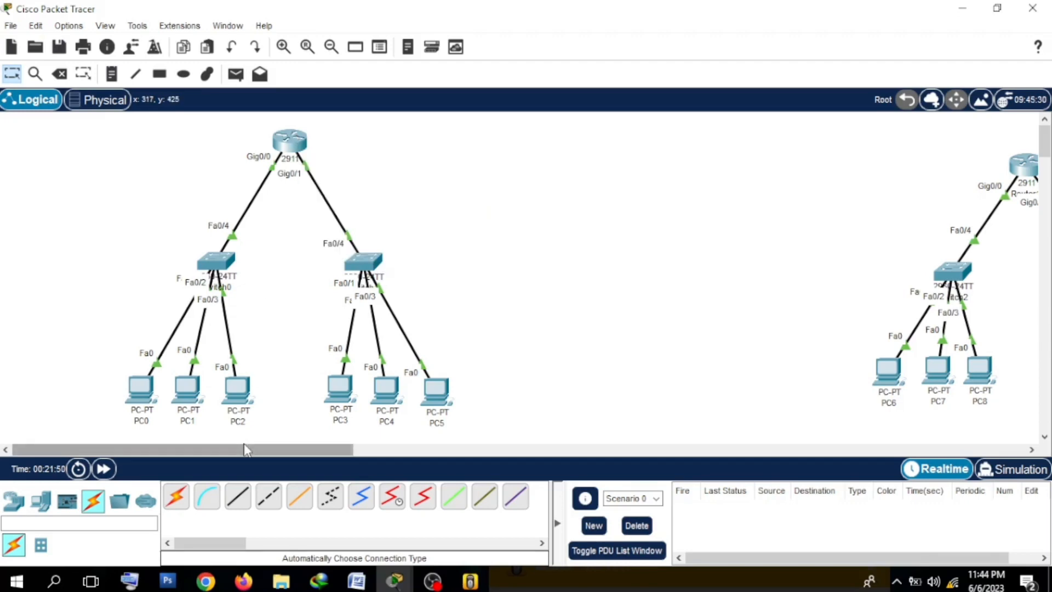
left_click_drag(244, 449, 502, 423)
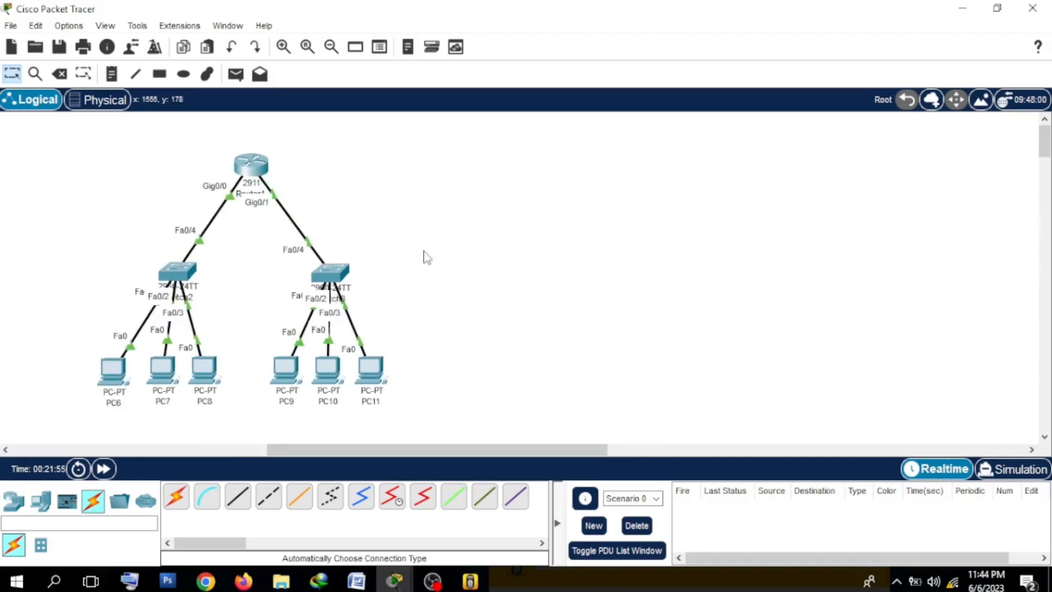
left_click(253, 166)
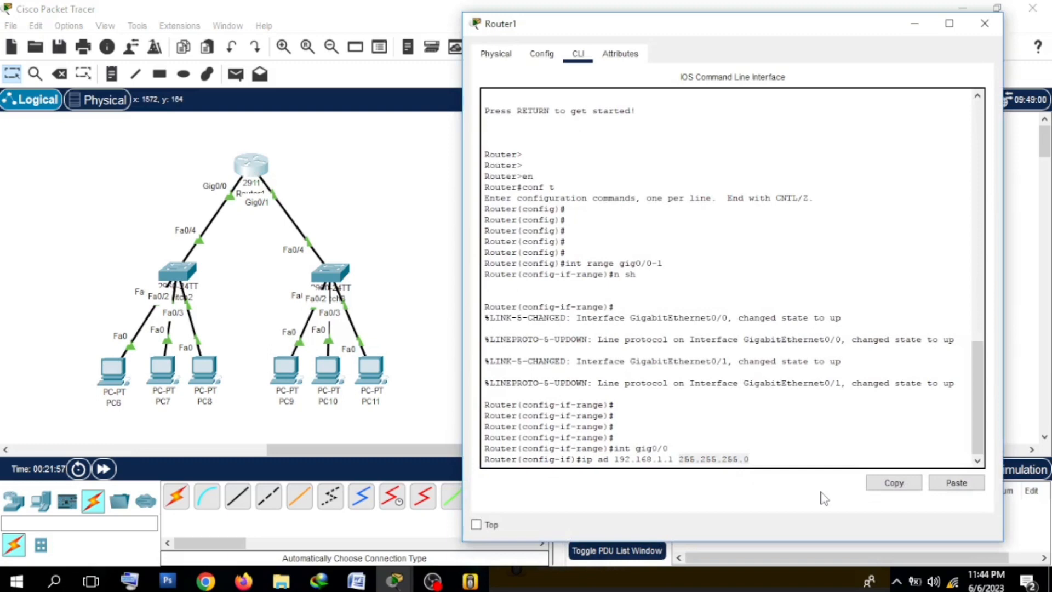
left_click(783, 466)
key("Return")
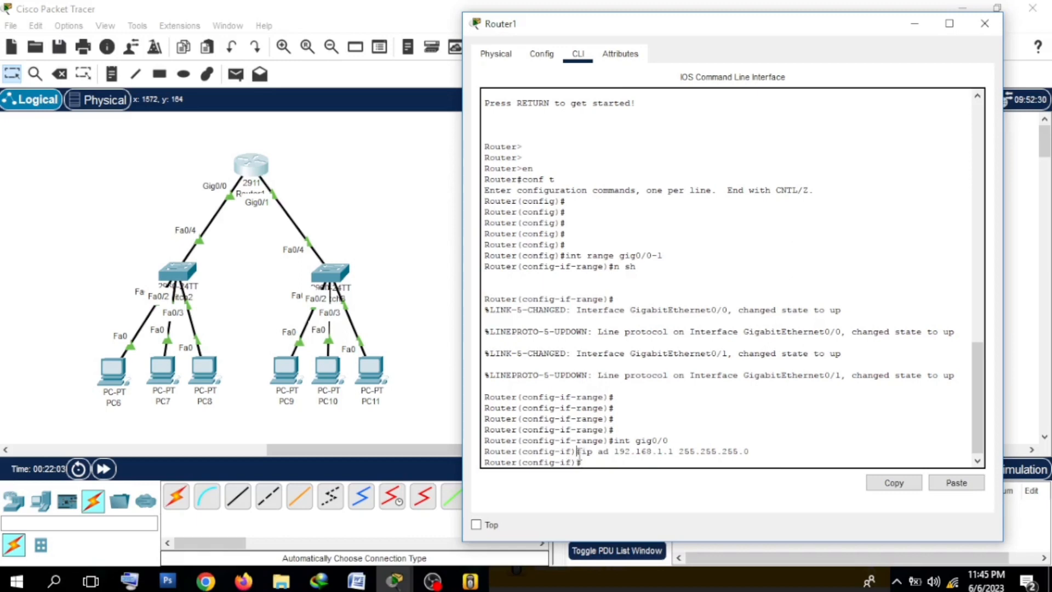
Step: Review the gig0/0 address command alongside Router1 and the PC6–PC8 subnet in the topology, and reopen the command line
left_click_drag(577, 451, 749, 458)
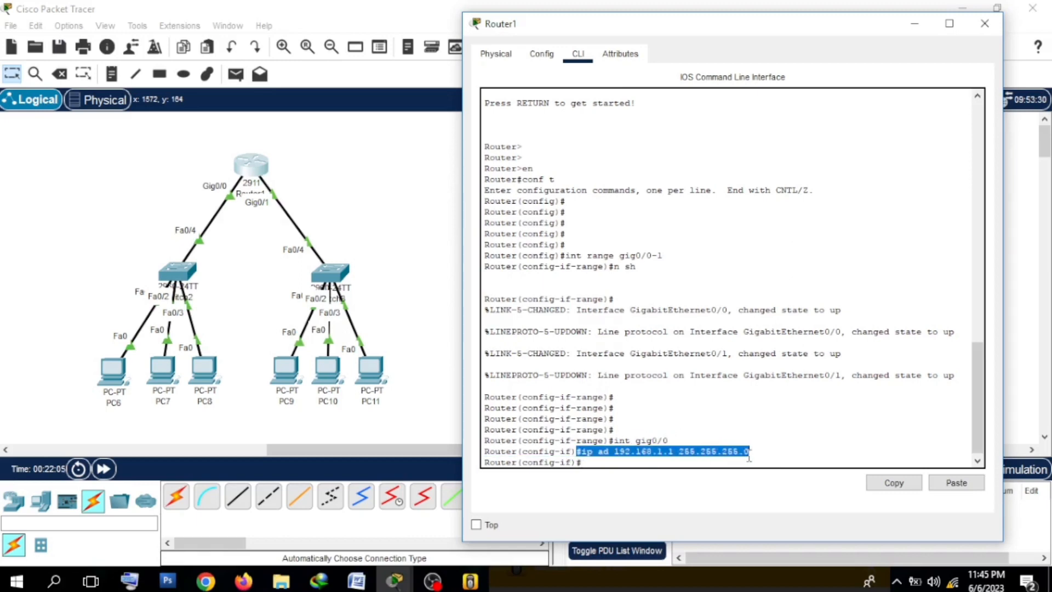
left_click(378, 195)
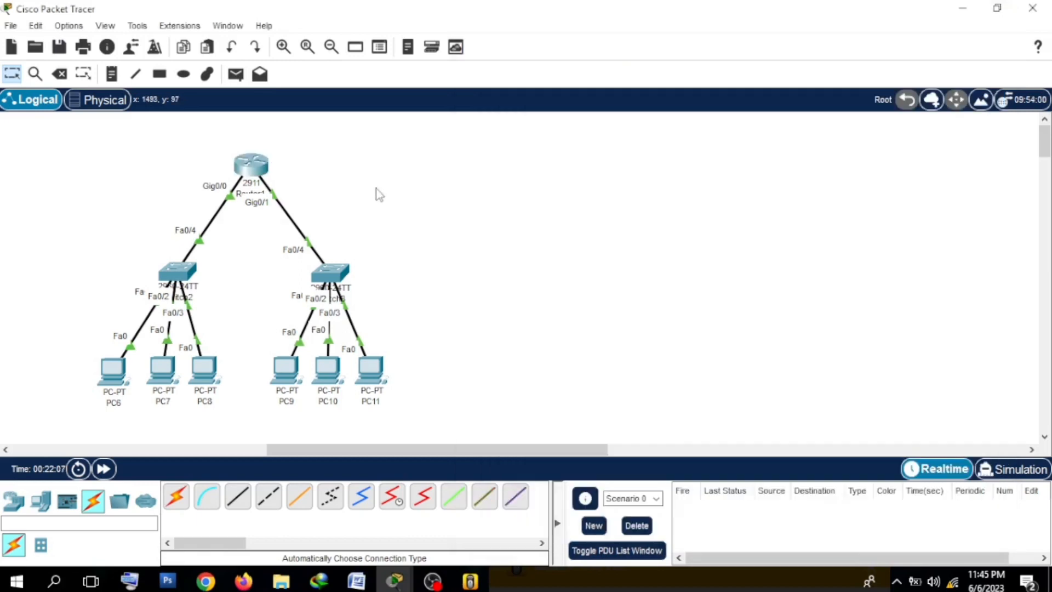
mouse_move(256, 170)
left_click_drag(176, 125, 366, 248)
left_click_drag(354, 132, 509, 184)
left_click(241, 166)
left_click(648, 452)
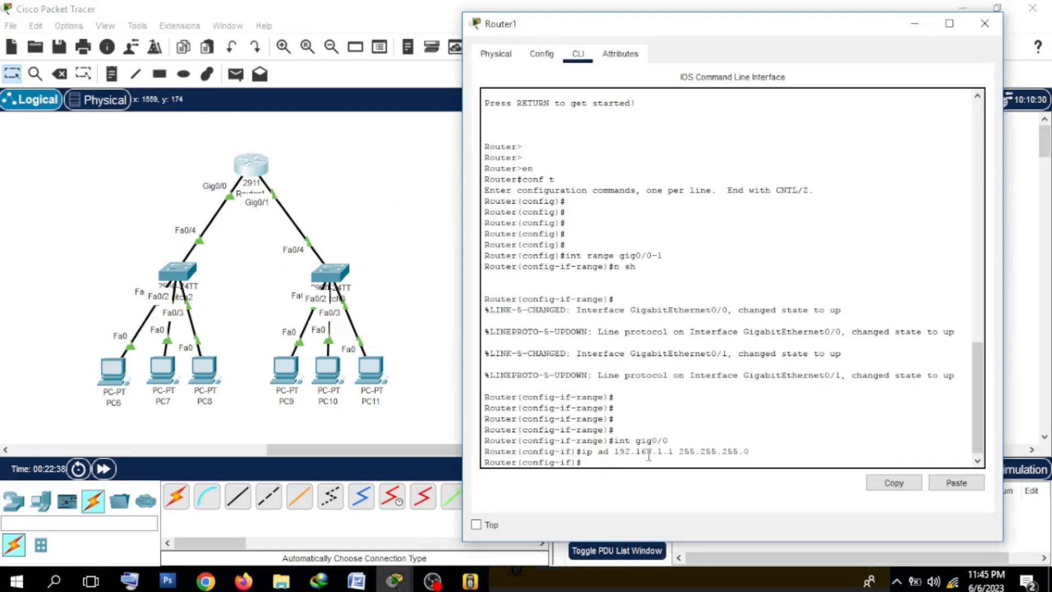
left_click_drag(581, 453, 794, 450)
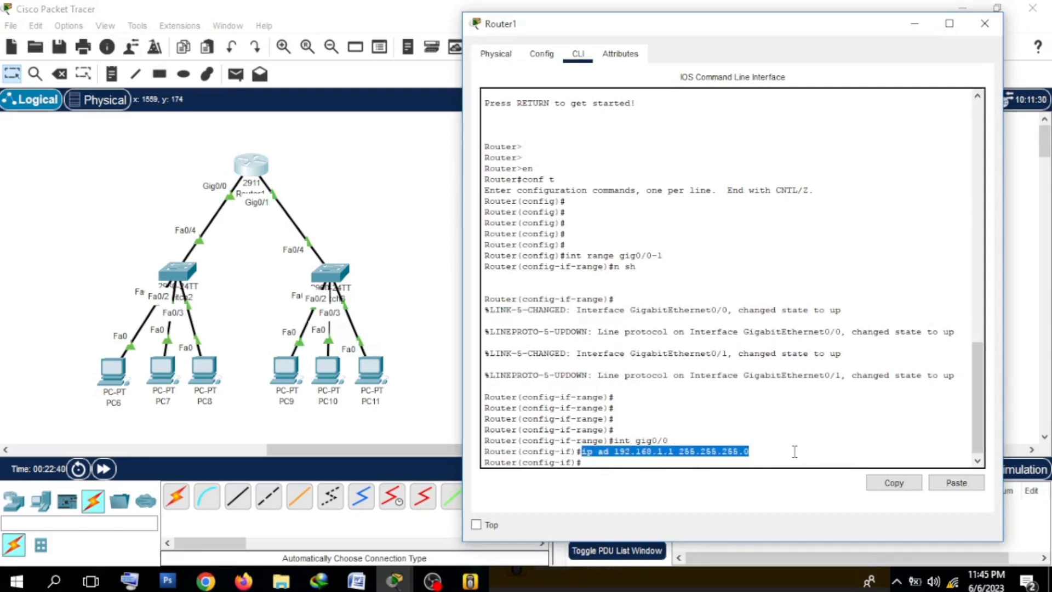
left_click(637, 463)
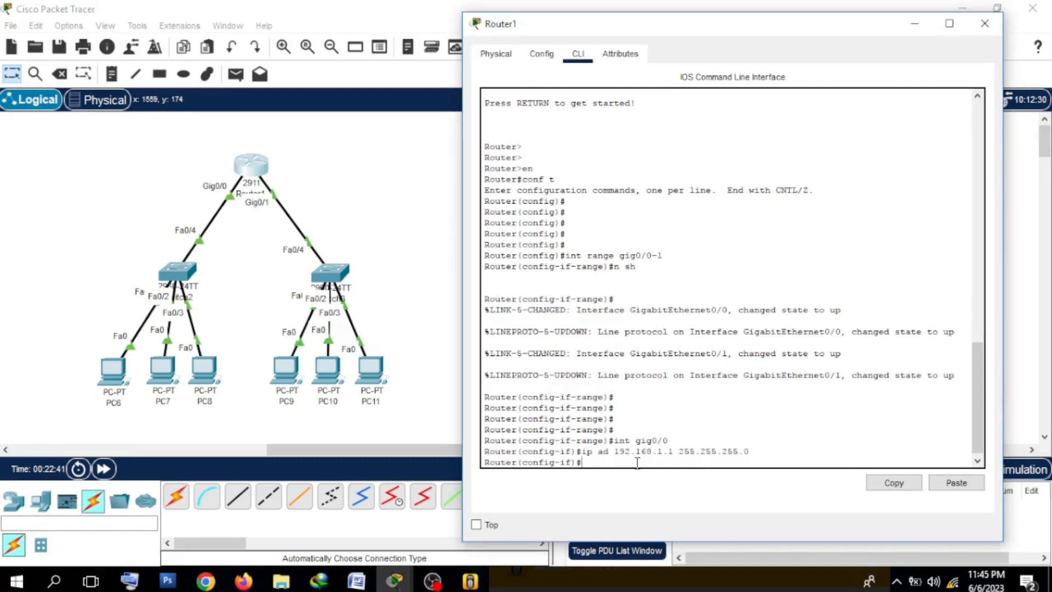
left_click(89, 237)
left_click_drag(90, 237, 235, 406)
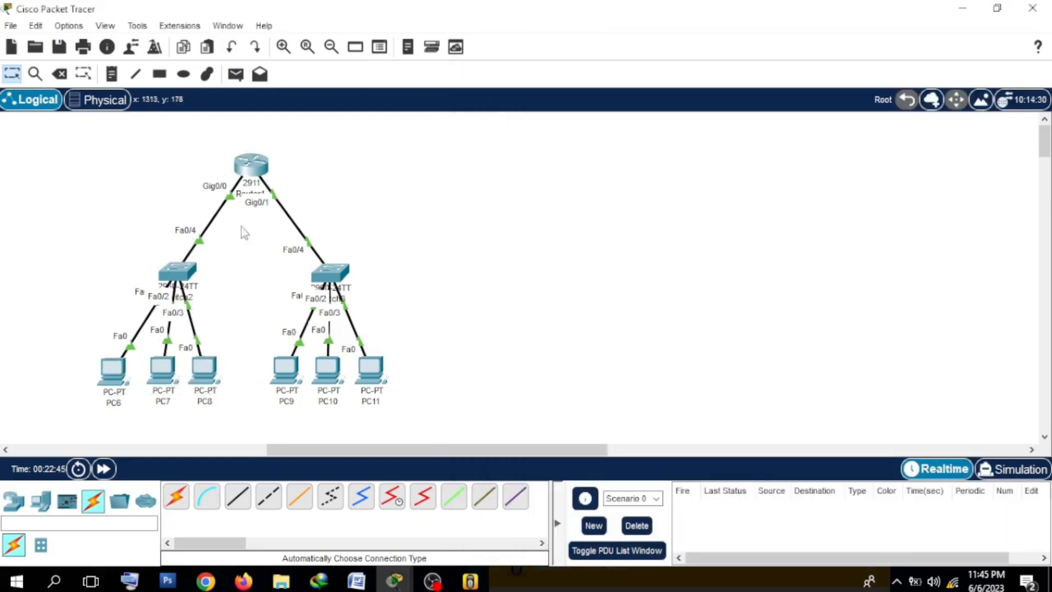
left_click(251, 164)
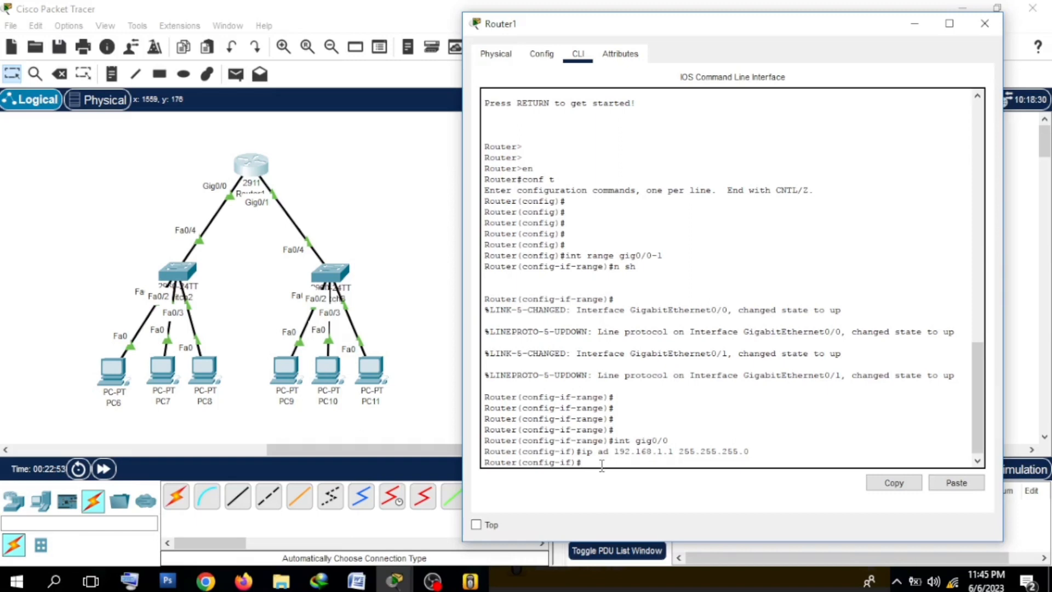
Step: Create a DHCP pool named "a" on Router1 with the command "ip dhcp pool a"
type("ip shcp pool")
double_click(586, 462)
left_click_drag(601, 467, 619, 464)
left_click(626, 464)
left_click(652, 461)
type("a")
key("Return")
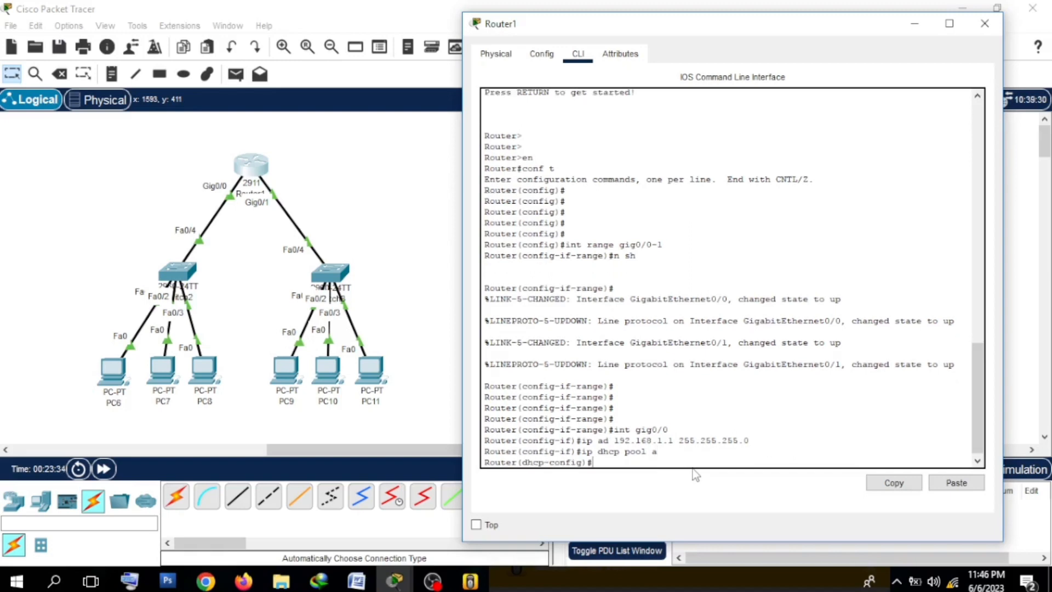
Step: Set the network of DHCP pool "a" with the command "net 192.168.1.0 255.255.255.0"
type("net 192.168.1.0 255.255.255.0")
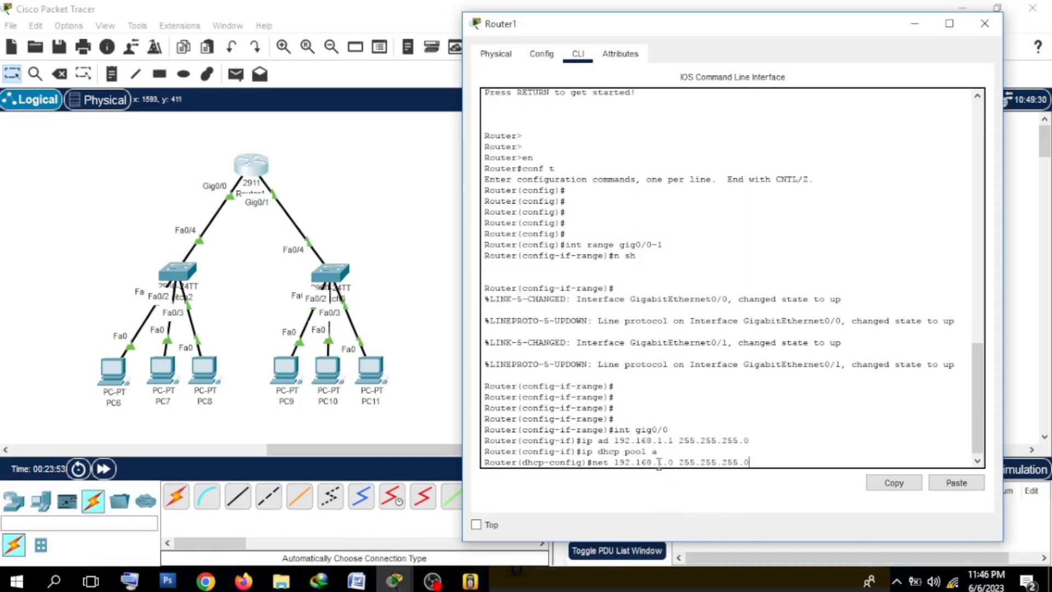
left_click_drag(657, 463, 661, 463)
left_click_drag(668, 463, 675, 460)
left_click_drag(665, 463, 659, 463)
left_click(772, 467)
key("Return")
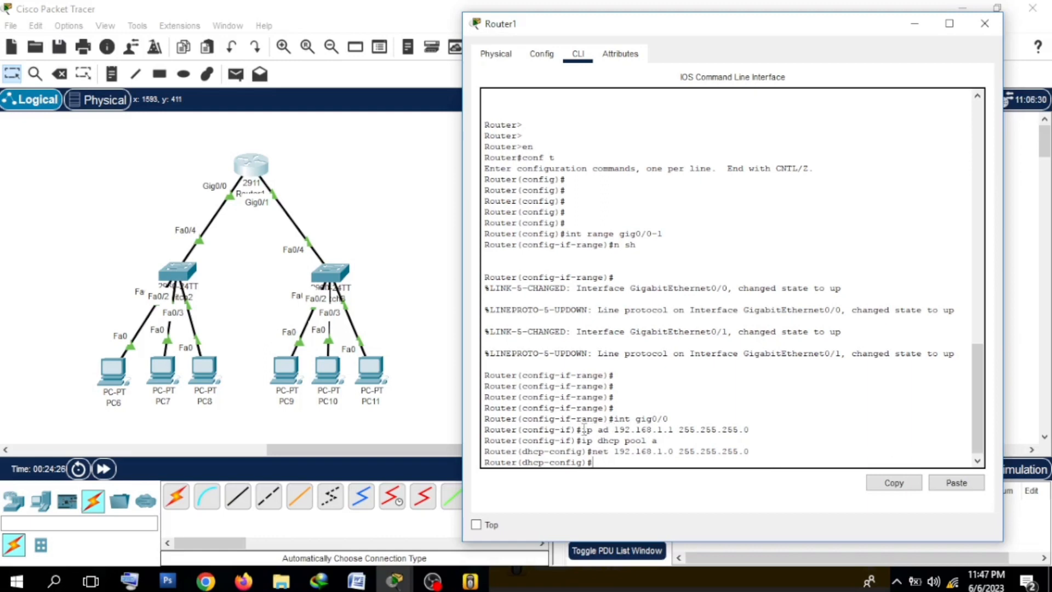
left_click_drag(582, 429, 673, 436)
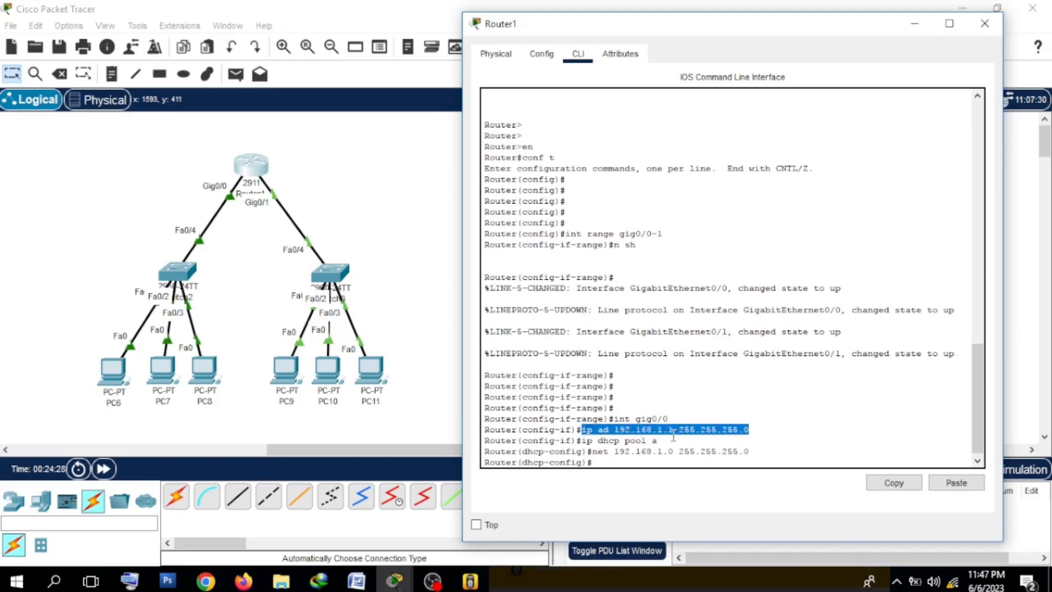
Step: Set the default gateway of DHCP pool "a" with the command "def 192.168.1.1"
left_click(673, 435)
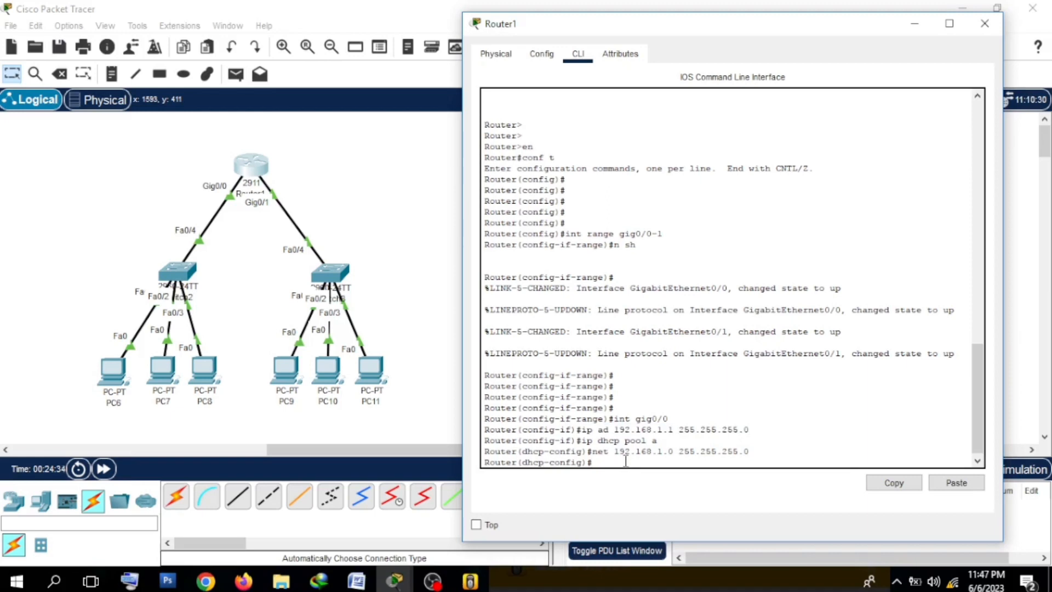
type("def 192.168.1.1")
key("Return")
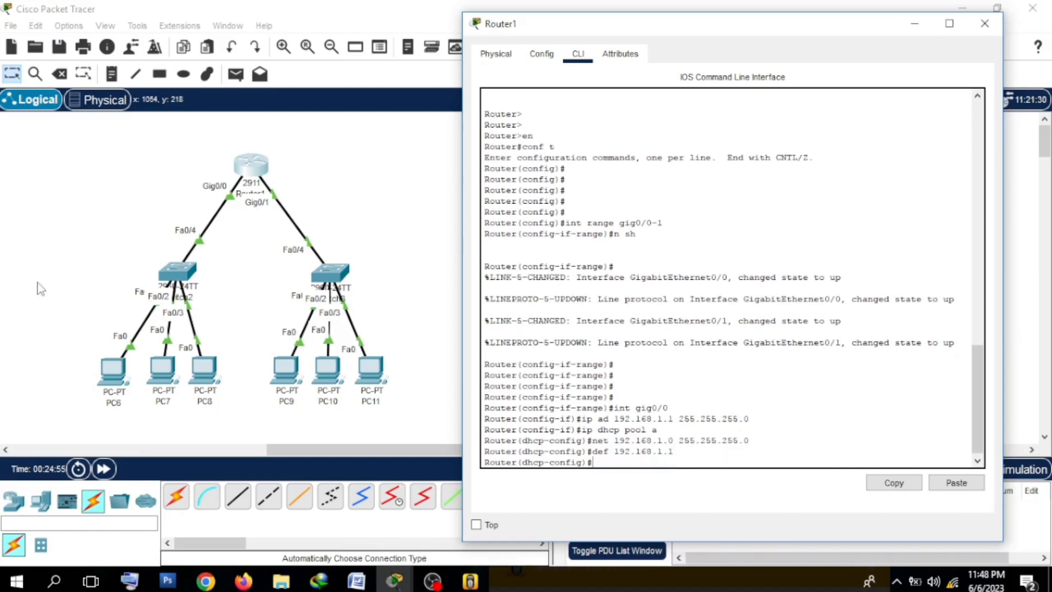
Step: Switch PC6's IPv4 configuration from static to DHCP, and close the PC6 window
left_click(39, 286)
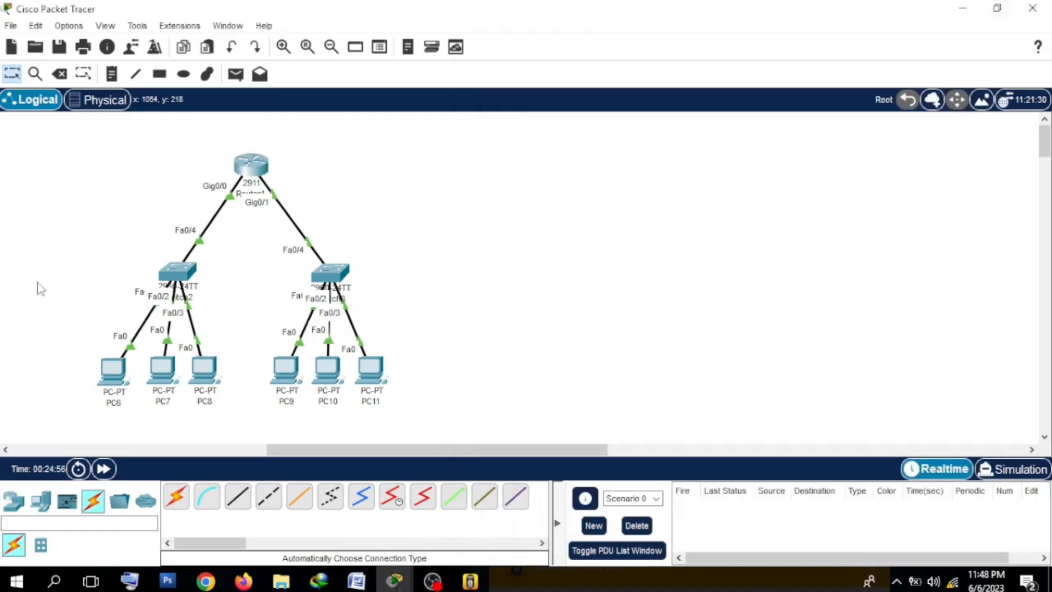
left_click(125, 370)
left_click(326, 117)
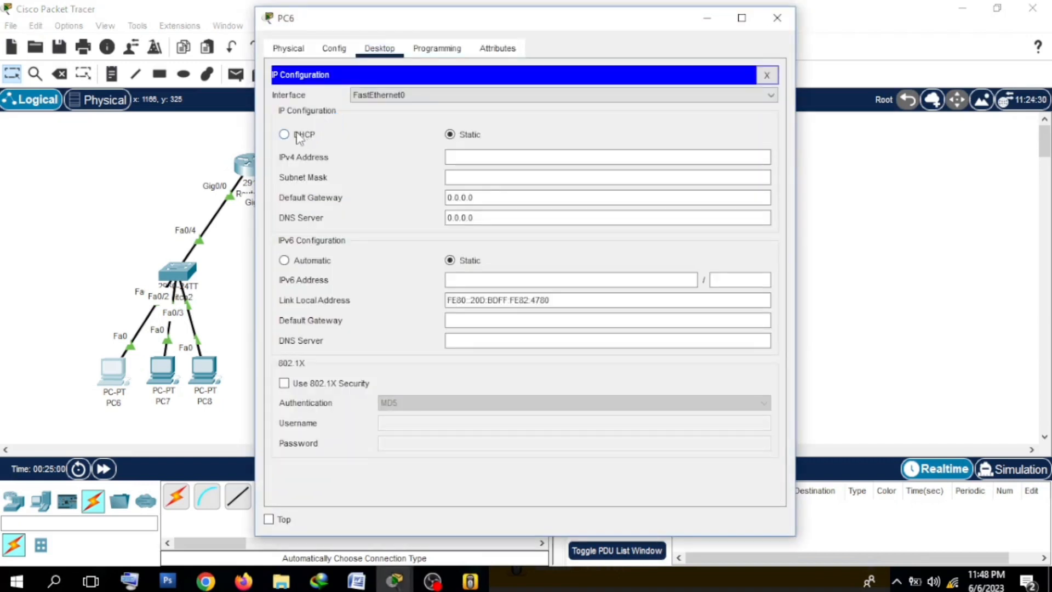
left_click(298, 136)
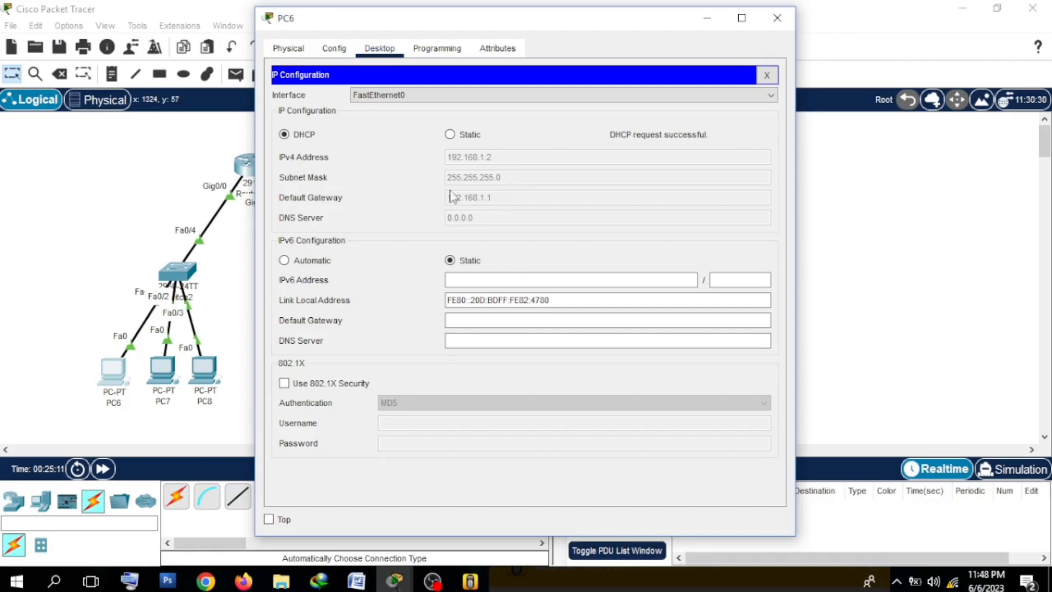
left_click(787, 16)
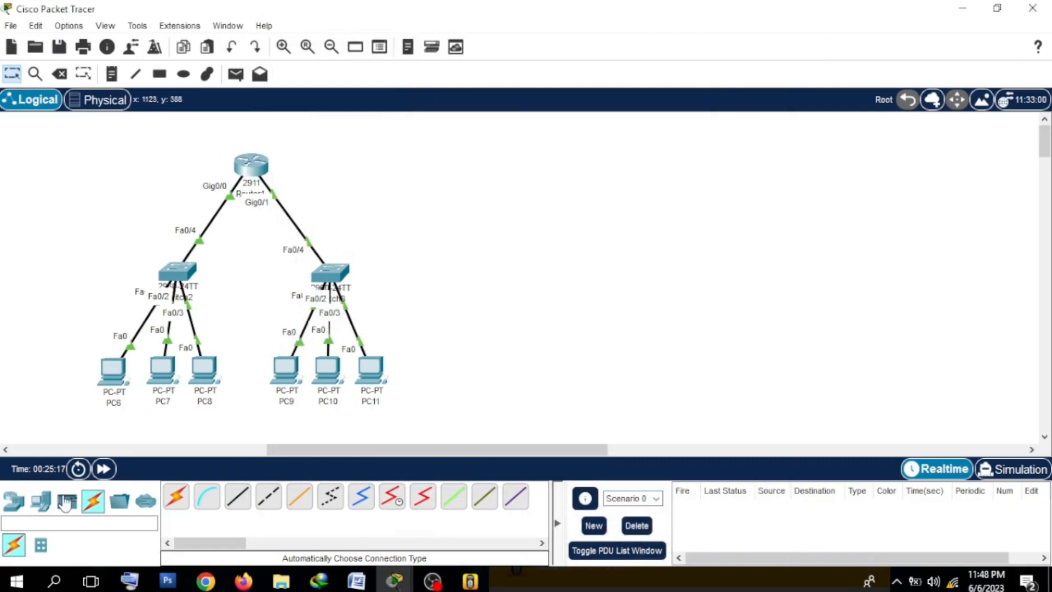
Step: Set PC7's IPv4 configuration to DHCP so it requests an address from the router, and close its window
left_click(162, 368)
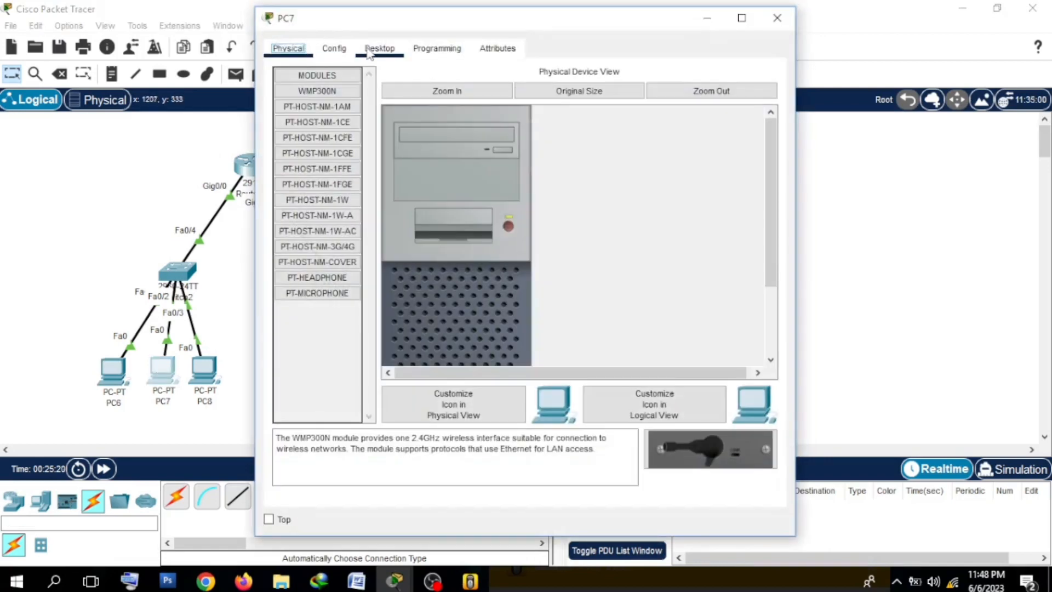
left_click(364, 52)
left_click(312, 110)
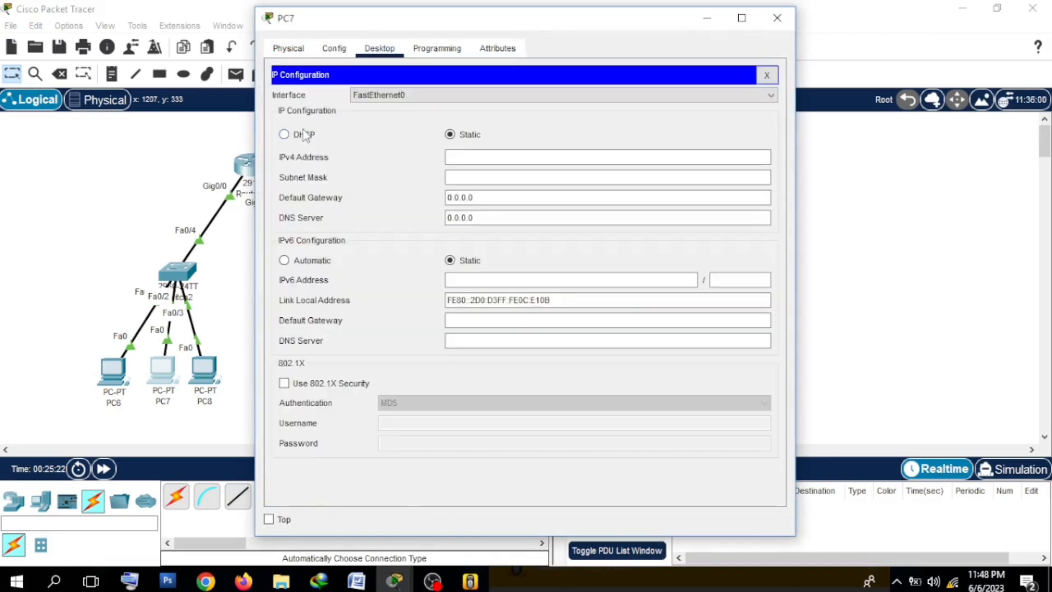
left_click(304, 134)
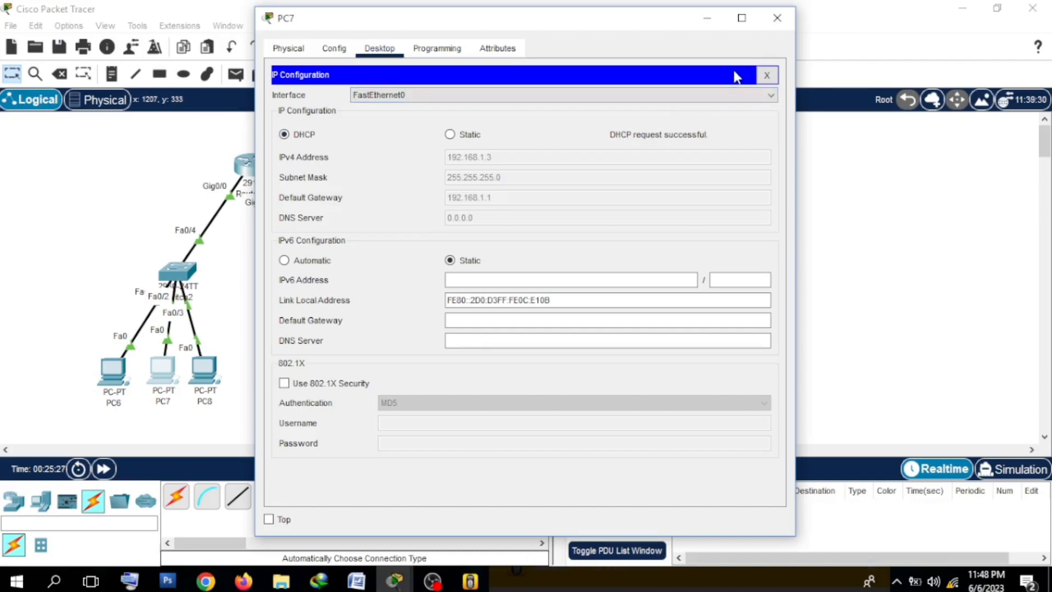
left_click(777, 18)
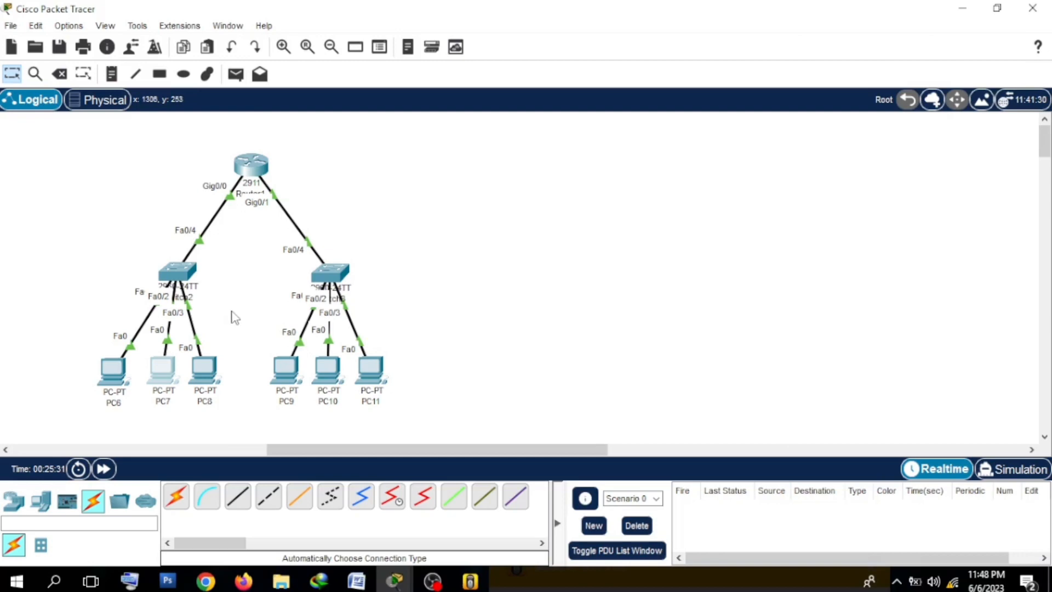
Step: Set PC8's IPv4 configuration to DHCP and close its window
left_click(207, 364)
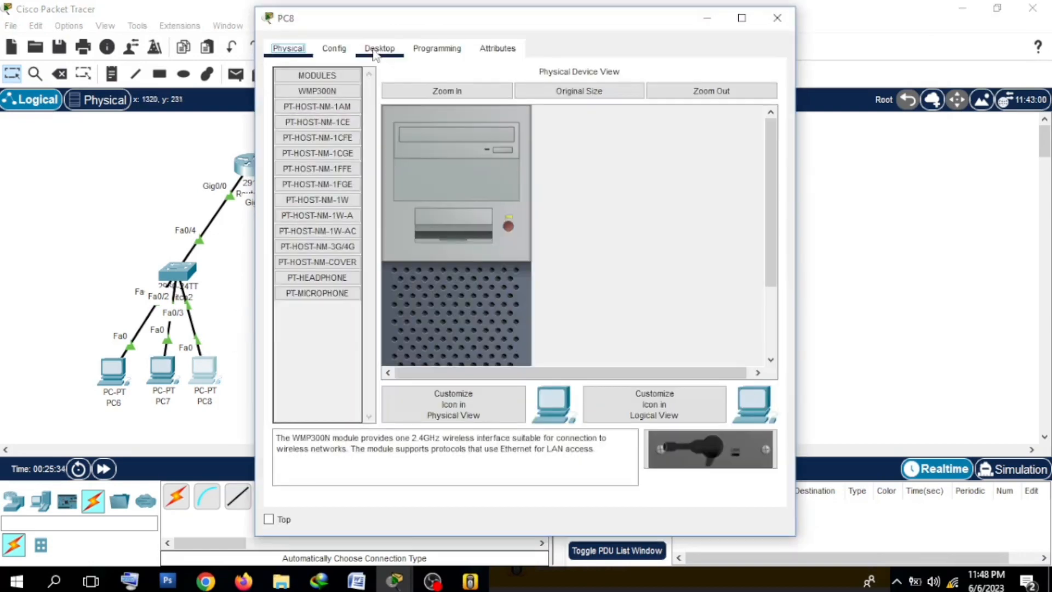
left_click(377, 48)
left_click(338, 93)
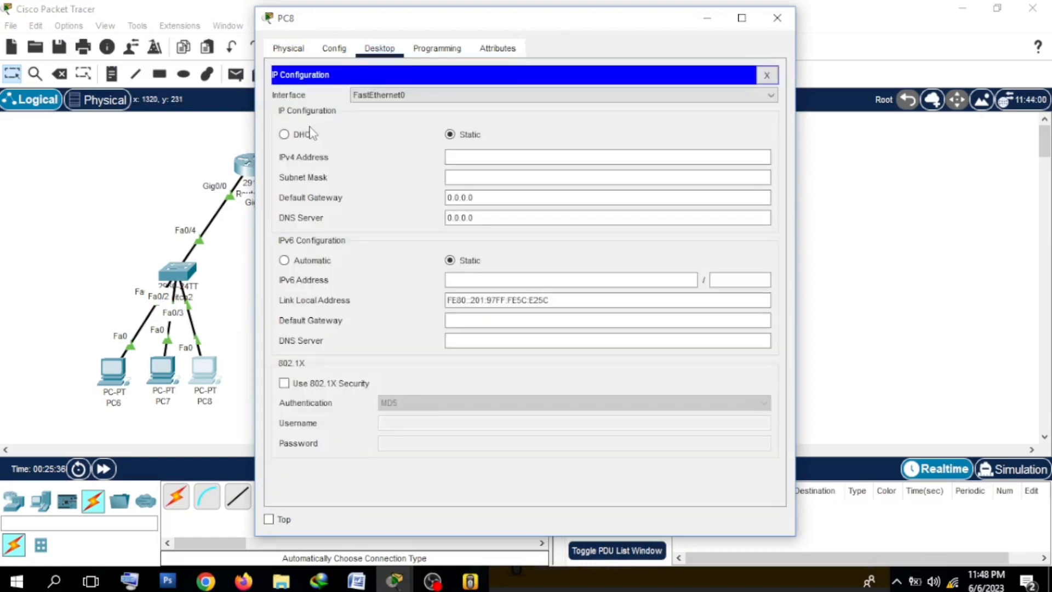
left_click(305, 137)
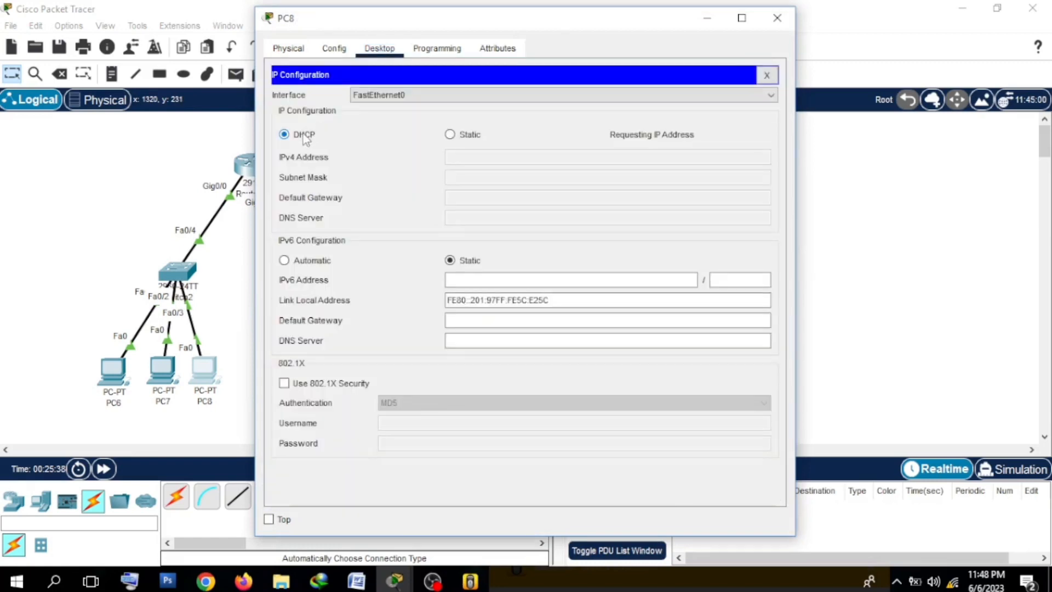
left_click(770, 25)
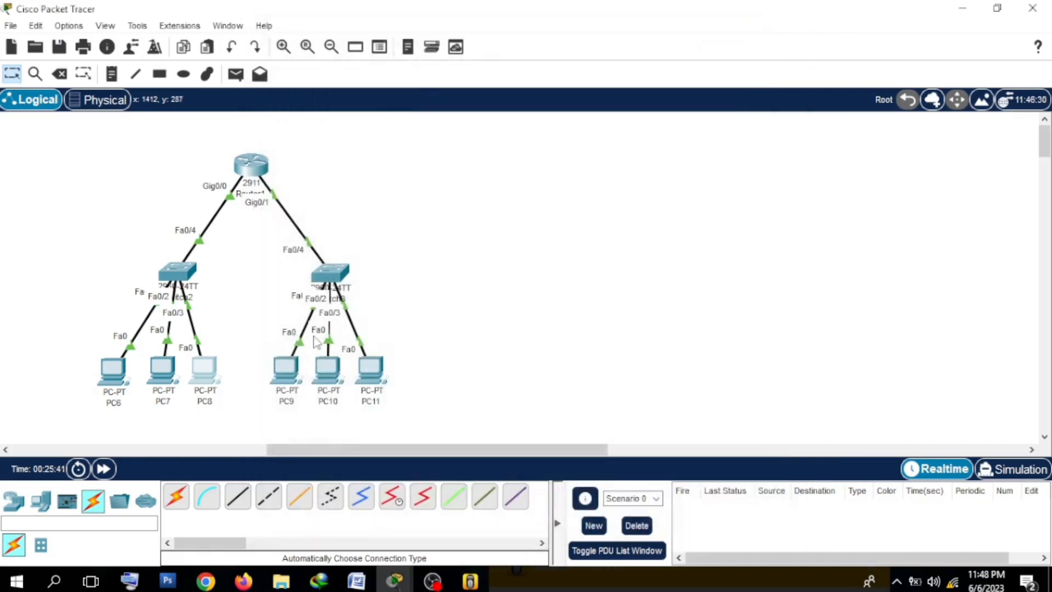
Step: Test address assignment in the second subnet by setting PC9's IPv4 configuration to DHCP, and close its window
left_click(285, 370)
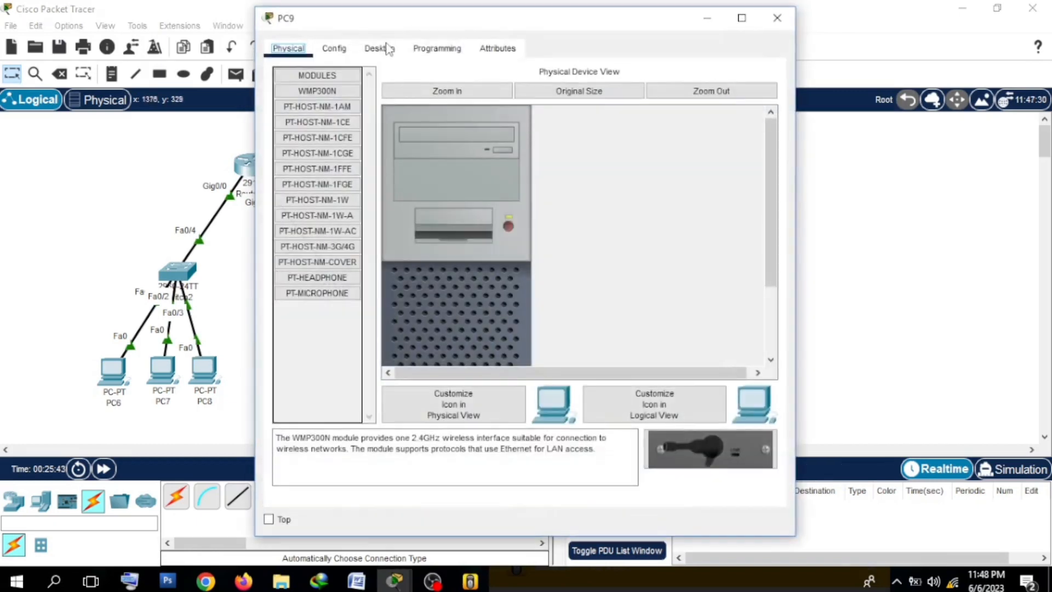
left_click(378, 49)
left_click(320, 110)
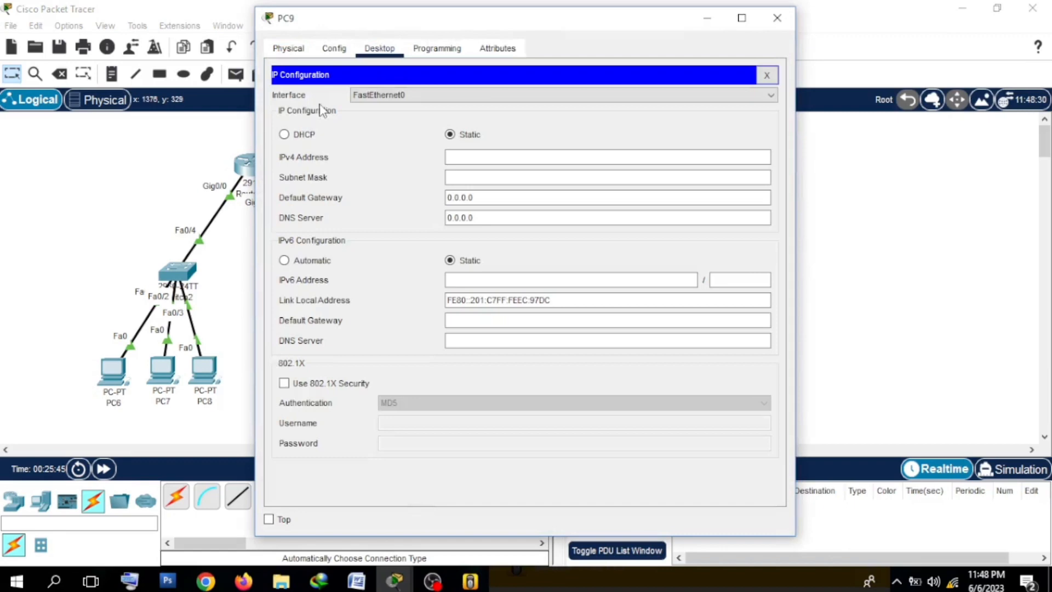
left_click(303, 129)
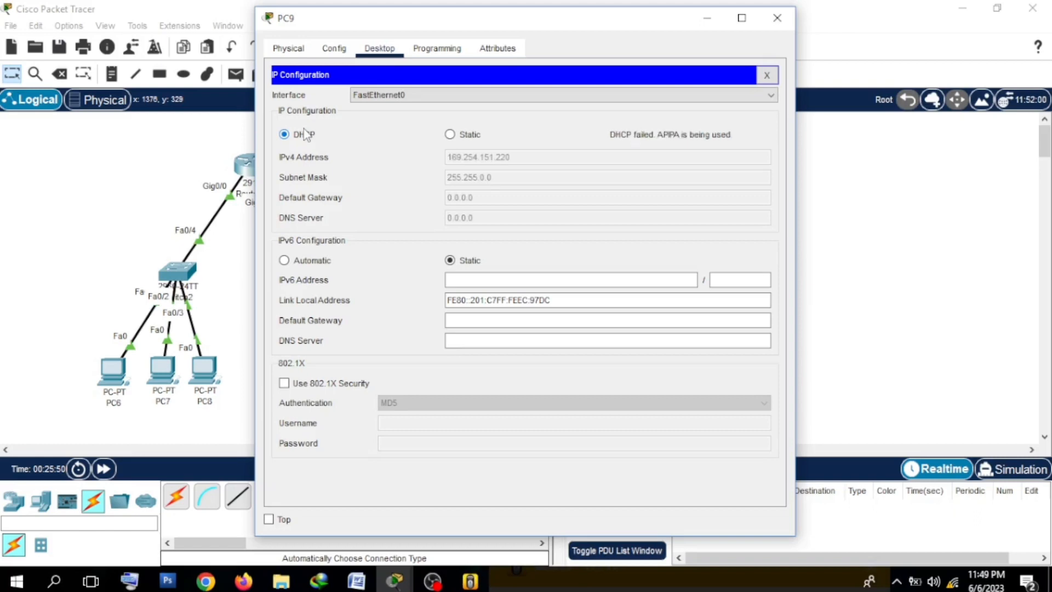
left_click(768, 28)
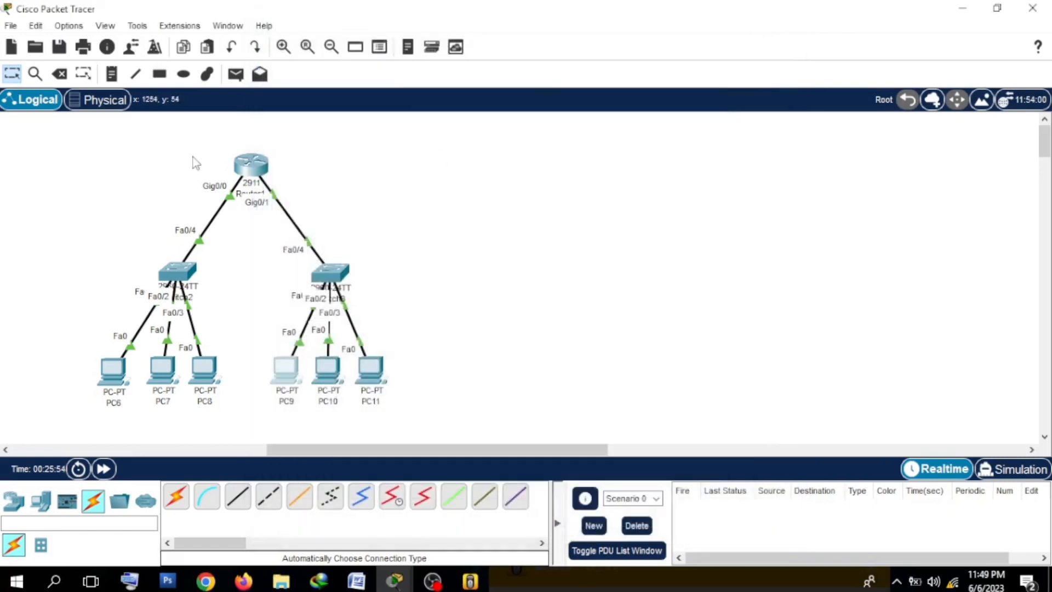
Step: Return to Router1's command line and enter configuration of its second interface with the command "int gig0/1"
left_click(251, 183)
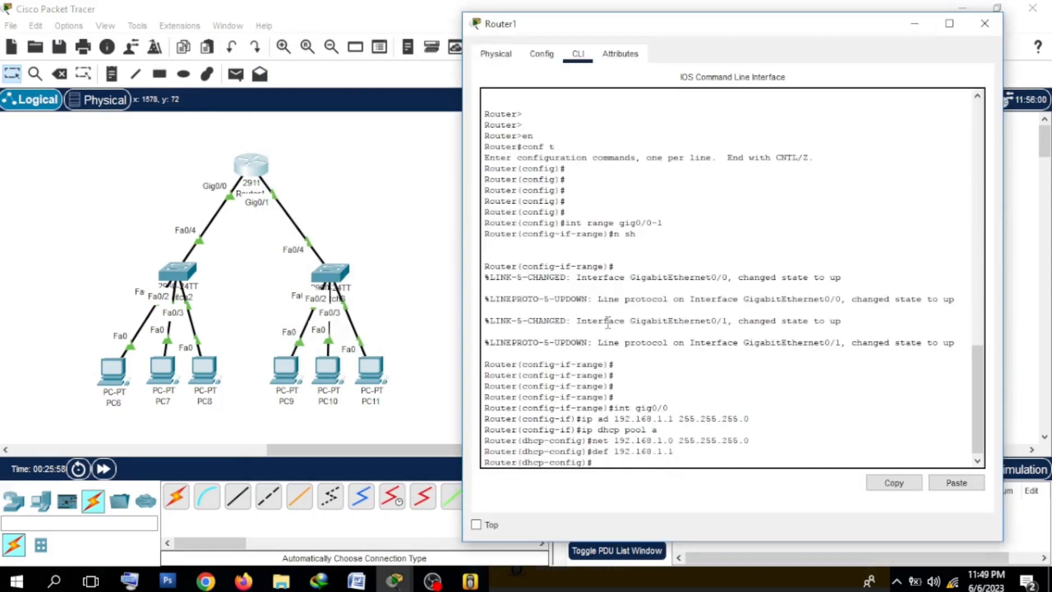
left_click_drag(663, 407, 657, 407)
left_click_drag(72, 228, 223, 408)
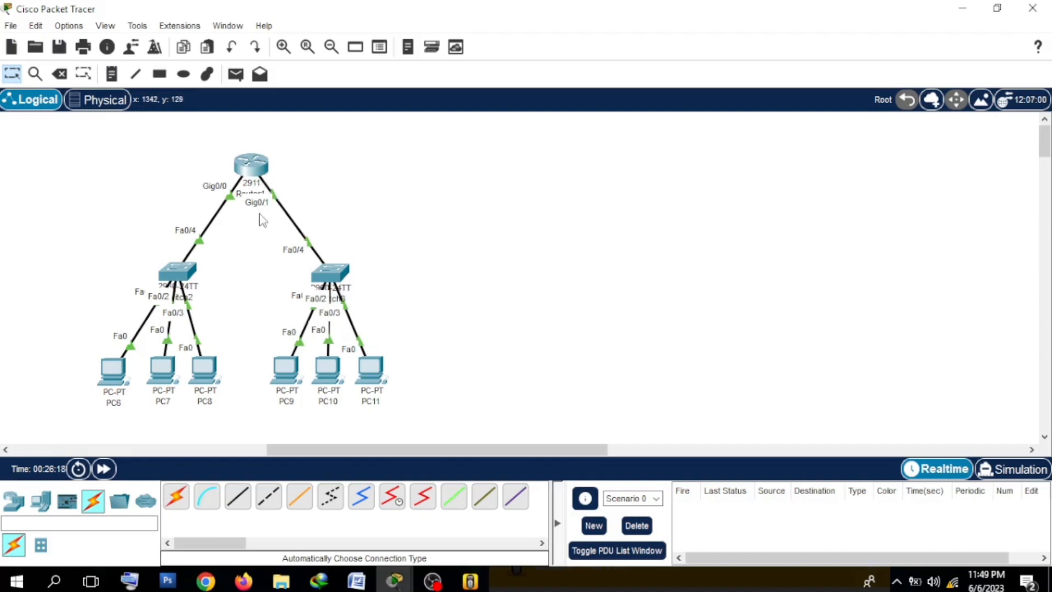
left_click(257, 168)
left_click(620, 464)
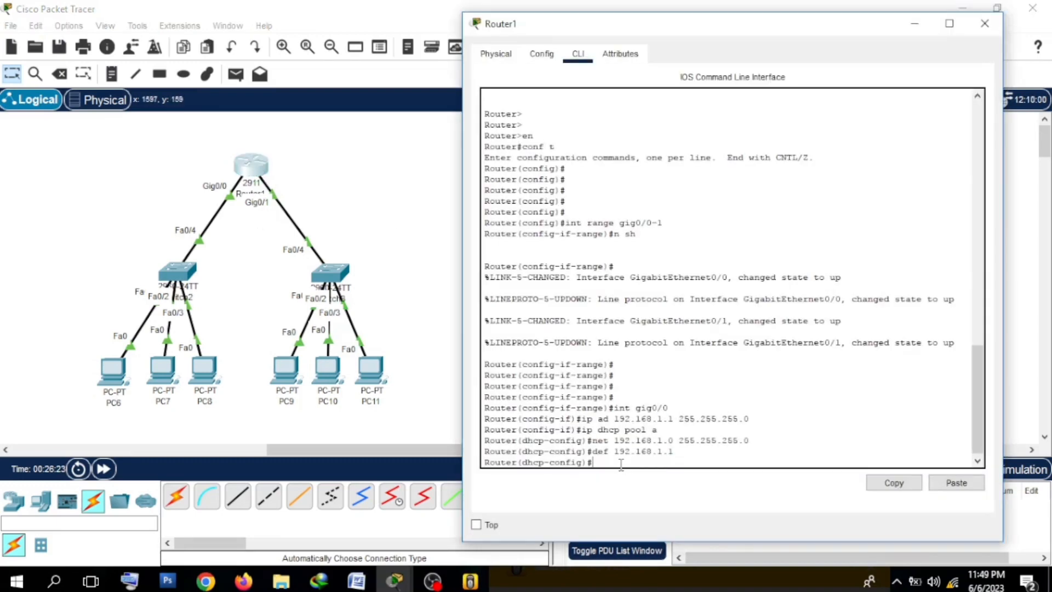
type("int gig0/1")
key("Return")
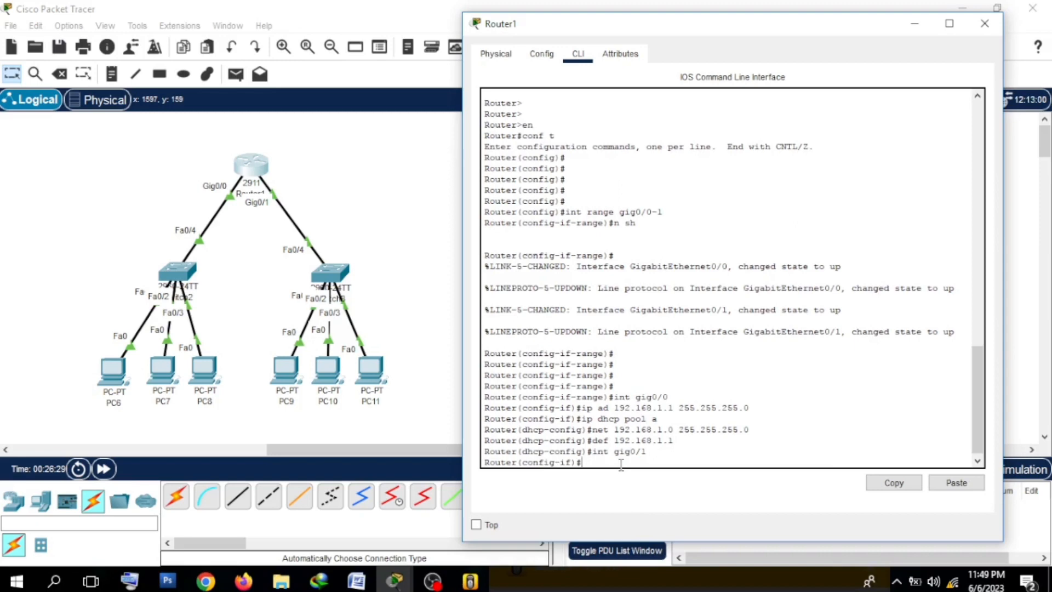
Step: Check Router1's interfaces in the topology, and assign gig0/1 its address with the command "ip ad 192.168.2.1 255.255.255.0"
type("ip")
left_click(199, 141)
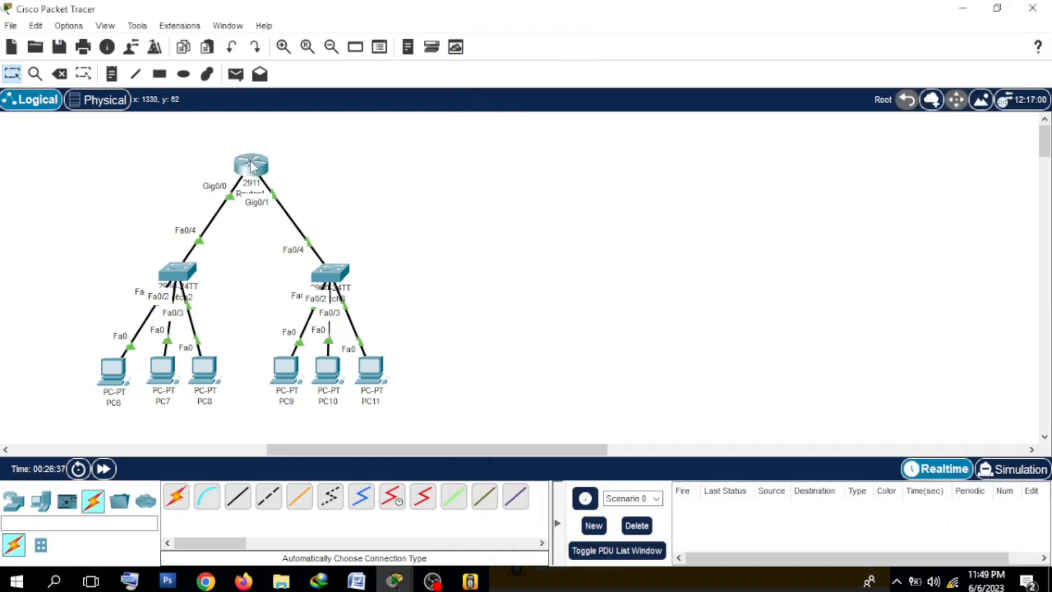
mouse_move(249, 160)
left_click(248, 167)
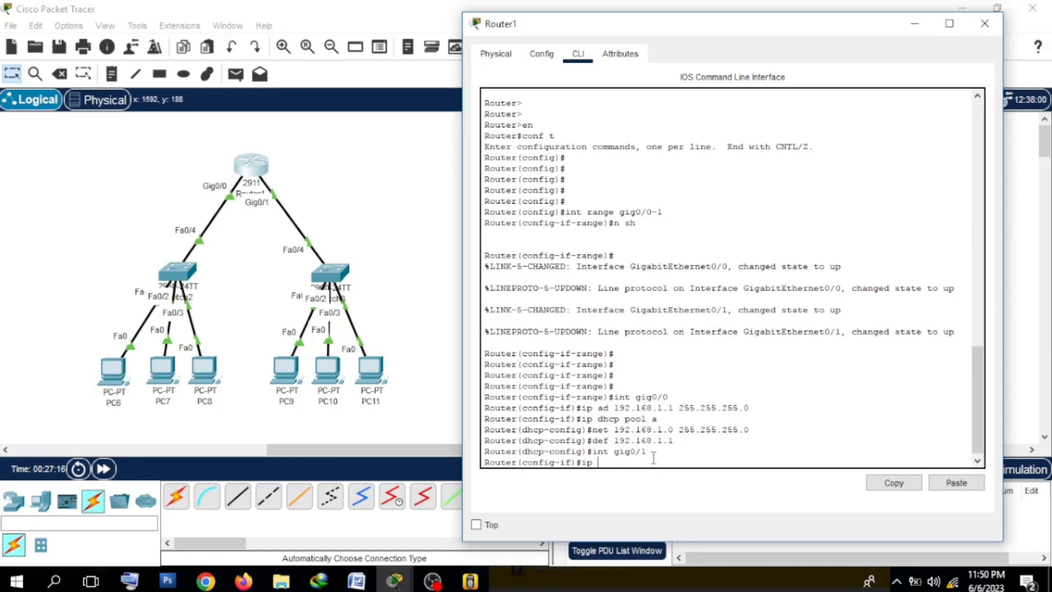
type("ad 192.168.2.1 255.255.255")
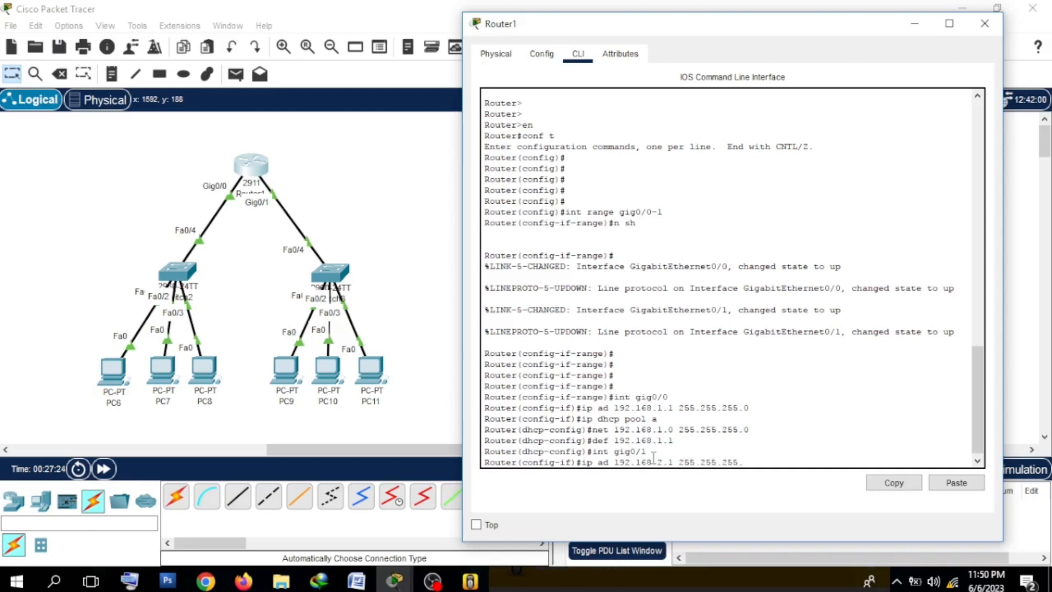
type(".0")
key("Return")
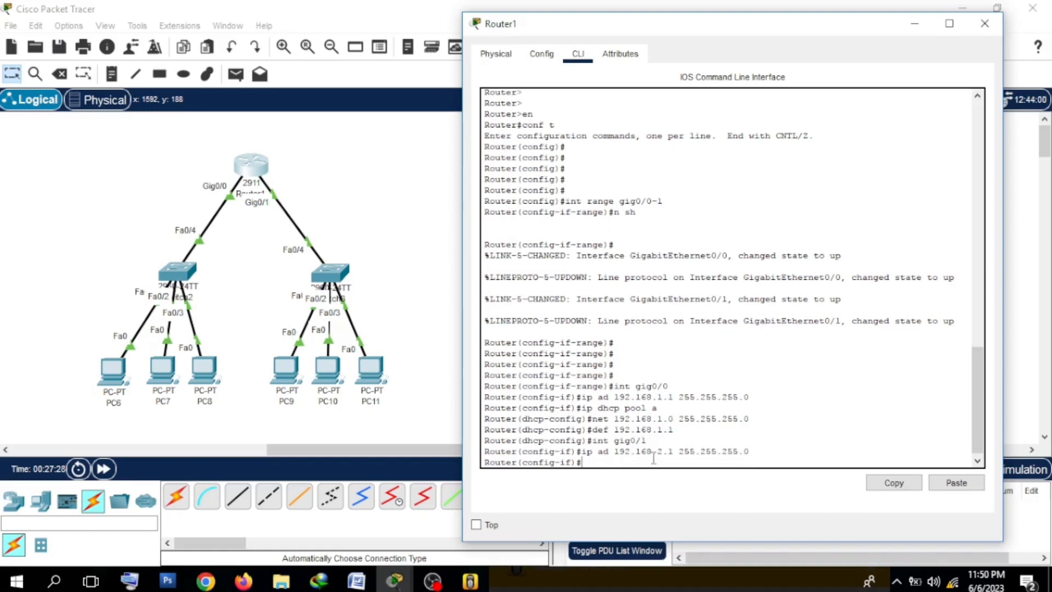
Step: Check Router1's interface addresses in the topology, and create a second DHCP pool with the command "ip dhcp pool b"
left_click(180, 145)
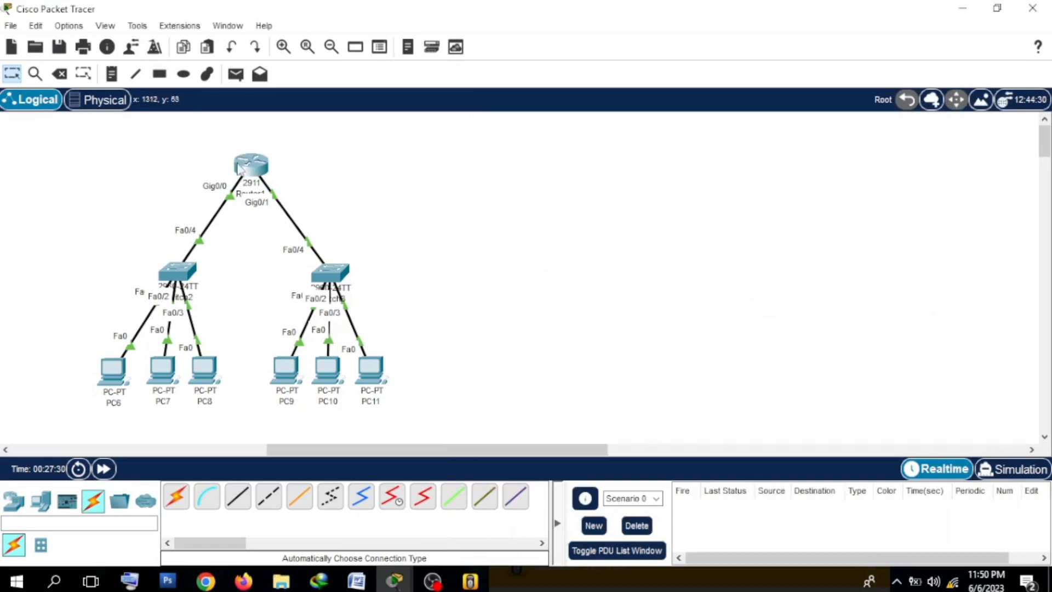
mouse_move(245, 173)
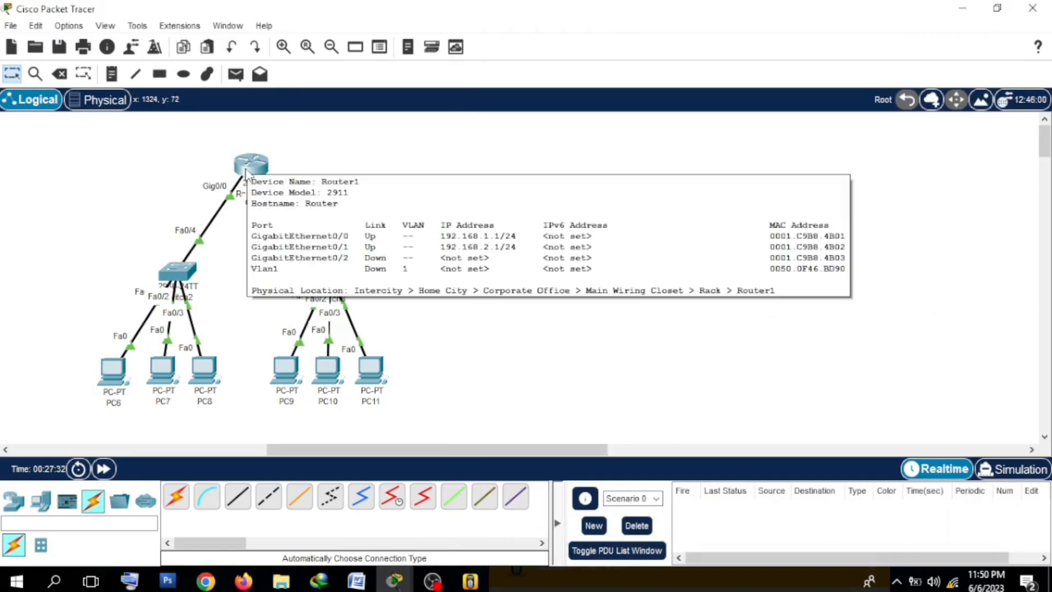
left_click(245, 173)
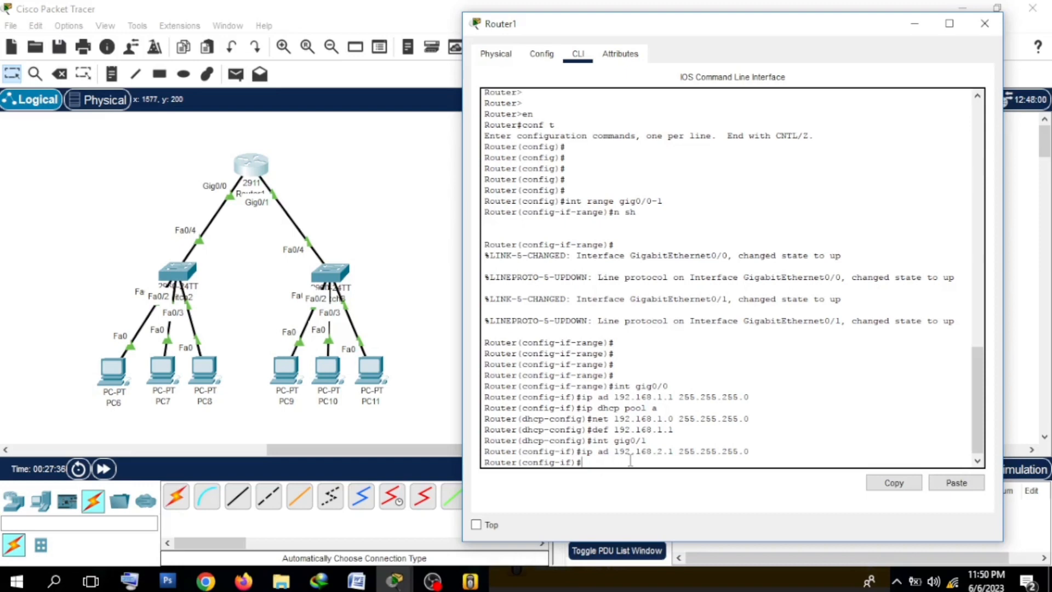
type("ip dhcp pool b")
key("Return")
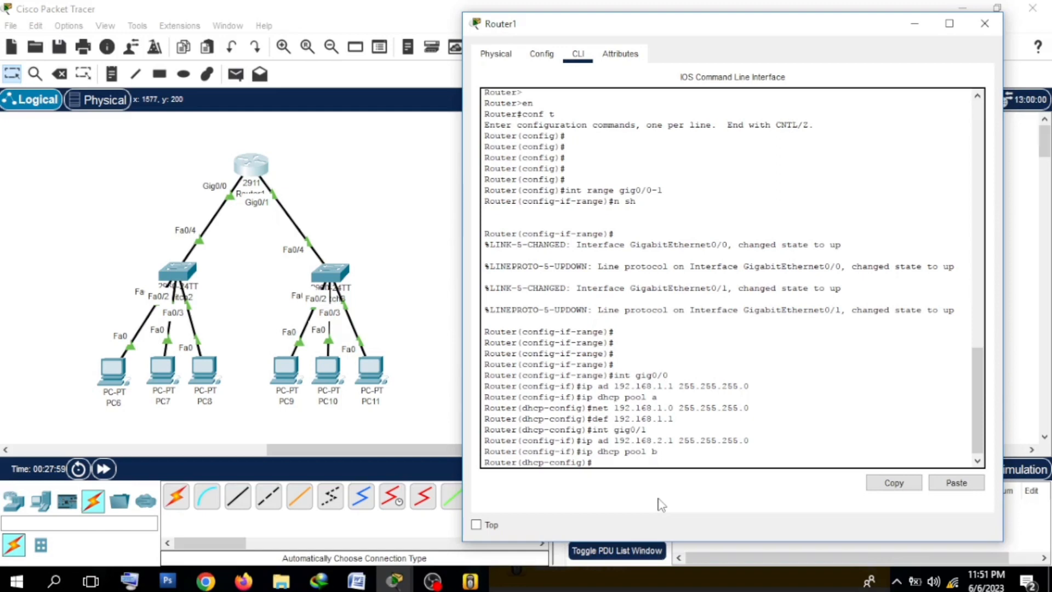
Step: Set the network of DHCP pool "b" with the command "net 192.168.2.0 255.255.255.0"
type("net 192.168.2.0 255.255.255.0")
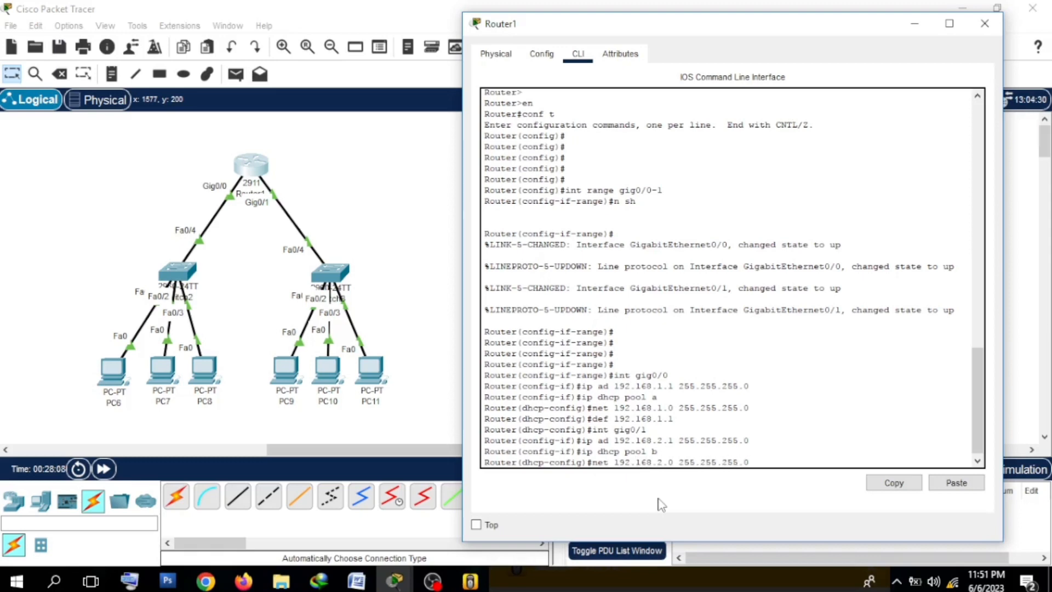
key("Return")
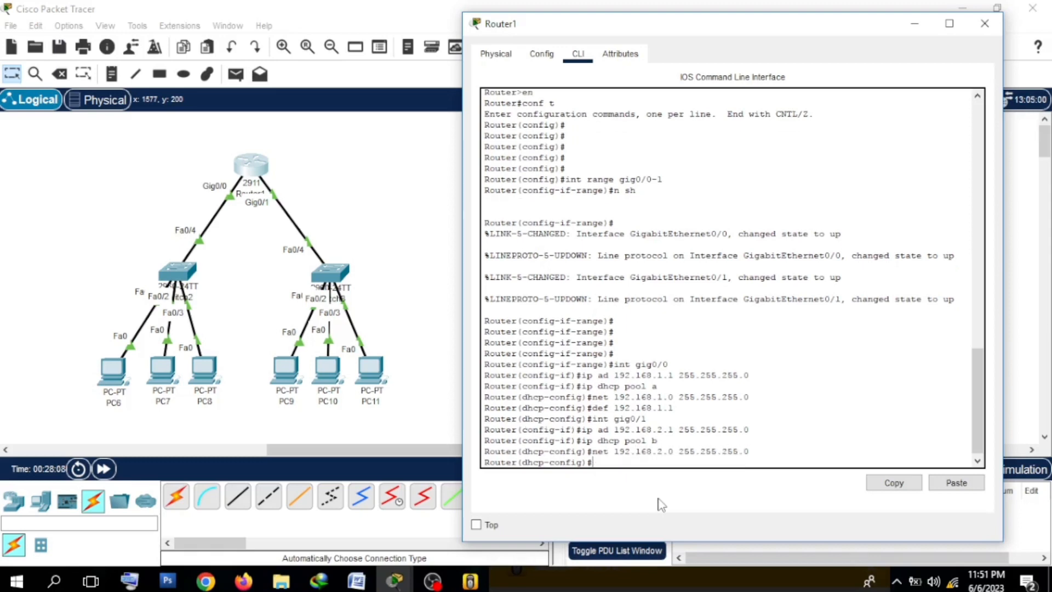
Step: Set the default gateway of DHCP pool "b" with the command "def 192.168.2.1"
type("def 192.168")
key("BackSpace")
type("2.1")
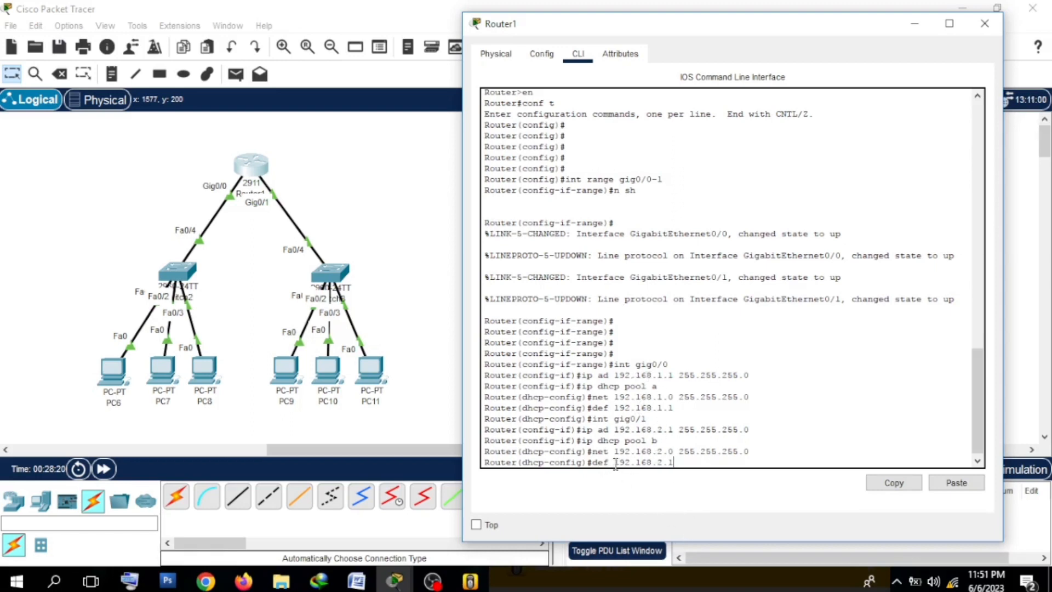
left_click_drag(614, 463, 667, 463)
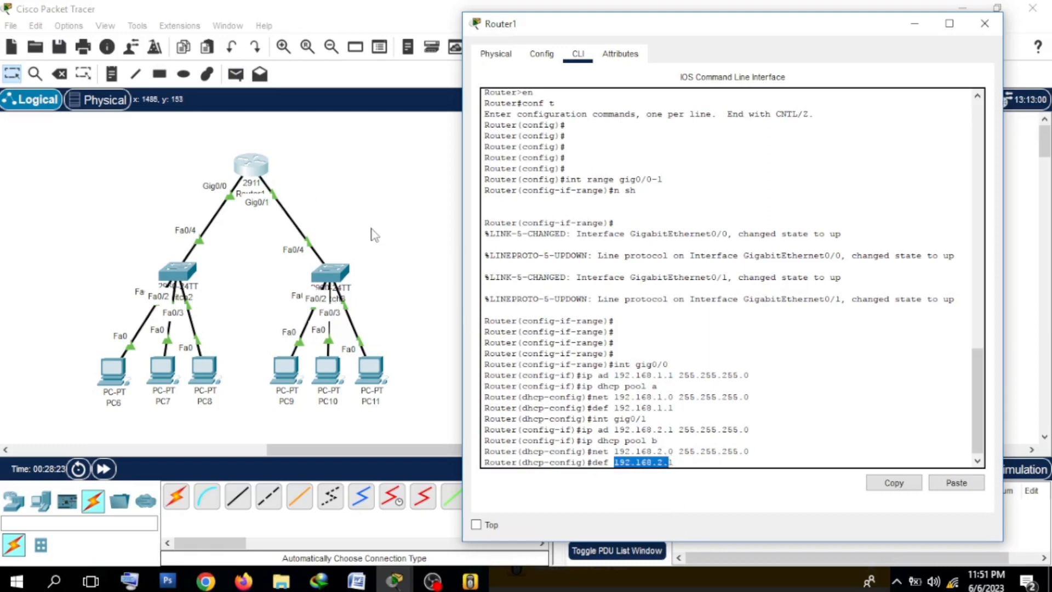
left_click(748, 463)
key("Return")
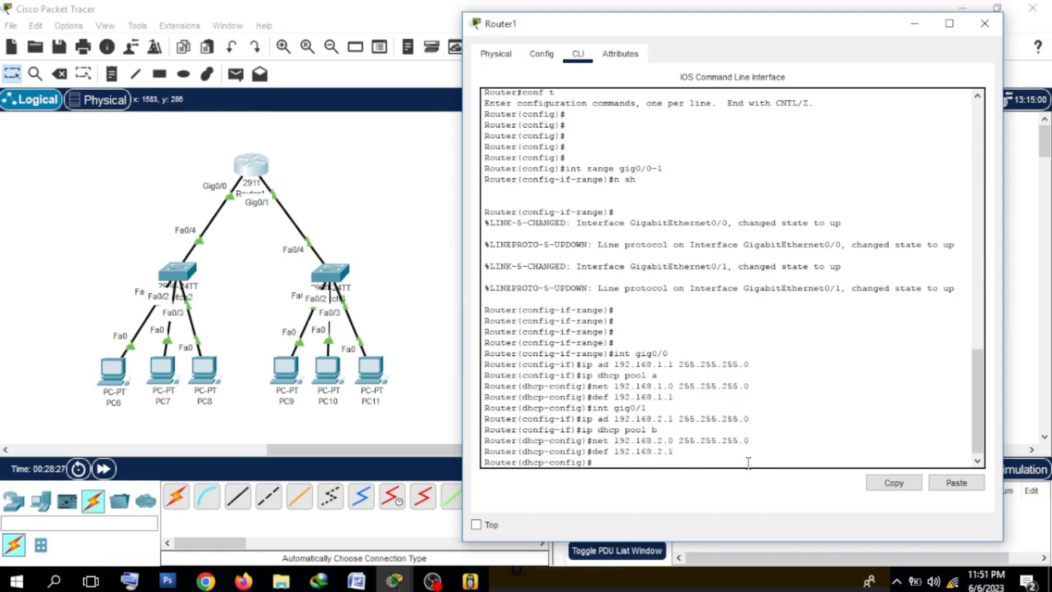
Step: Close Router1's configuration and renew PC9's IPv4 address by switching its IP configuration to Static and back to DHCP
left_click(984, 23)
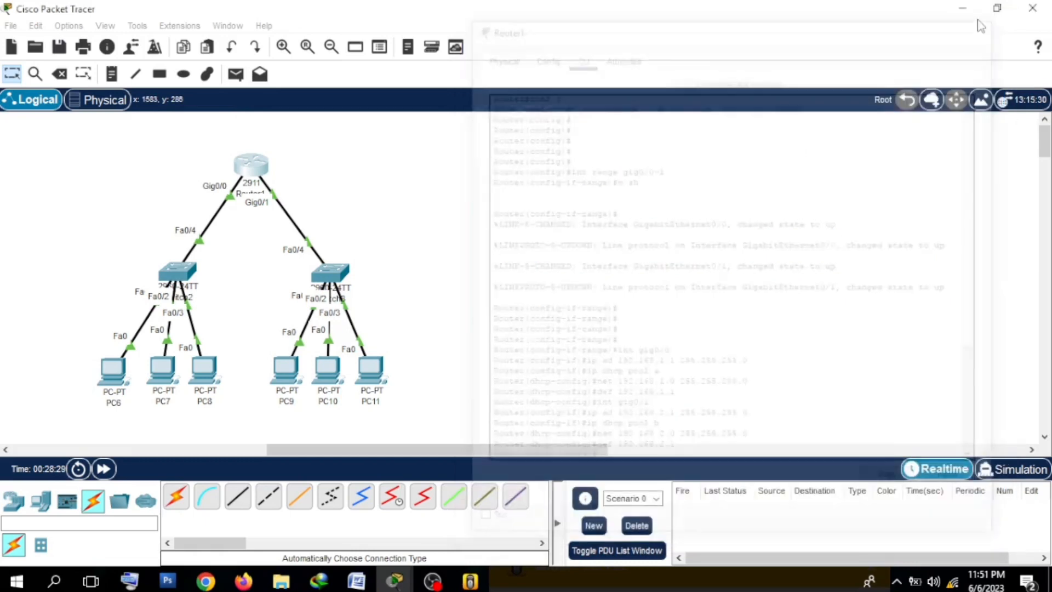
left_click(287, 366)
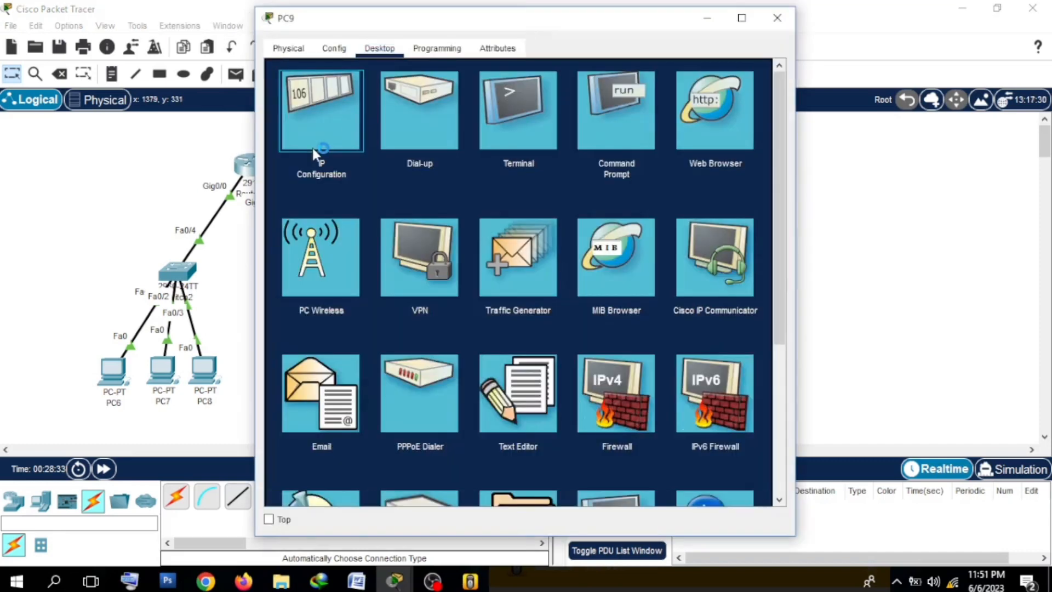
left_click(313, 149)
left_click(449, 135)
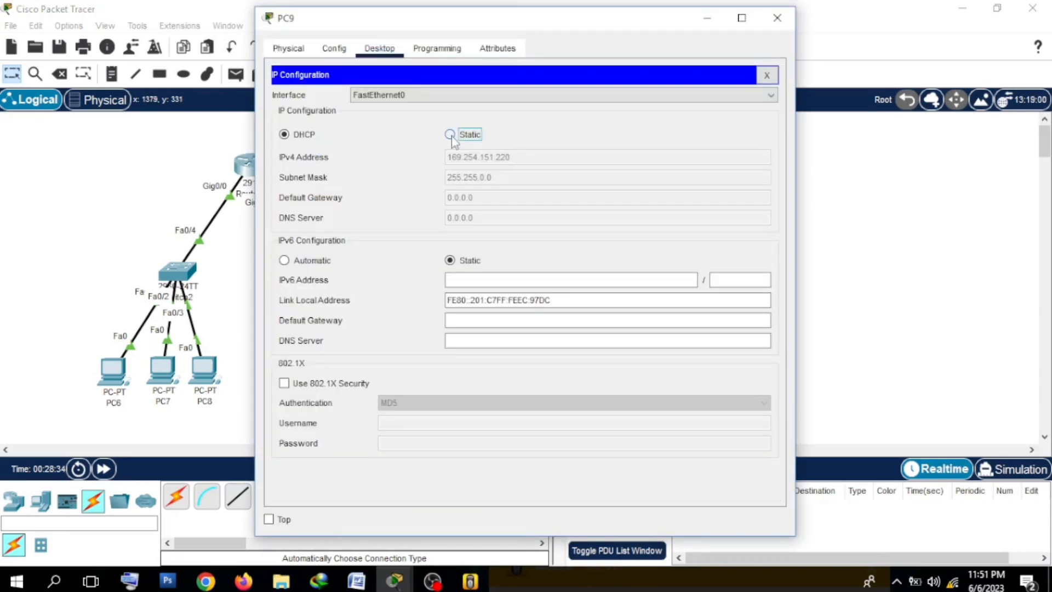
left_click(287, 137)
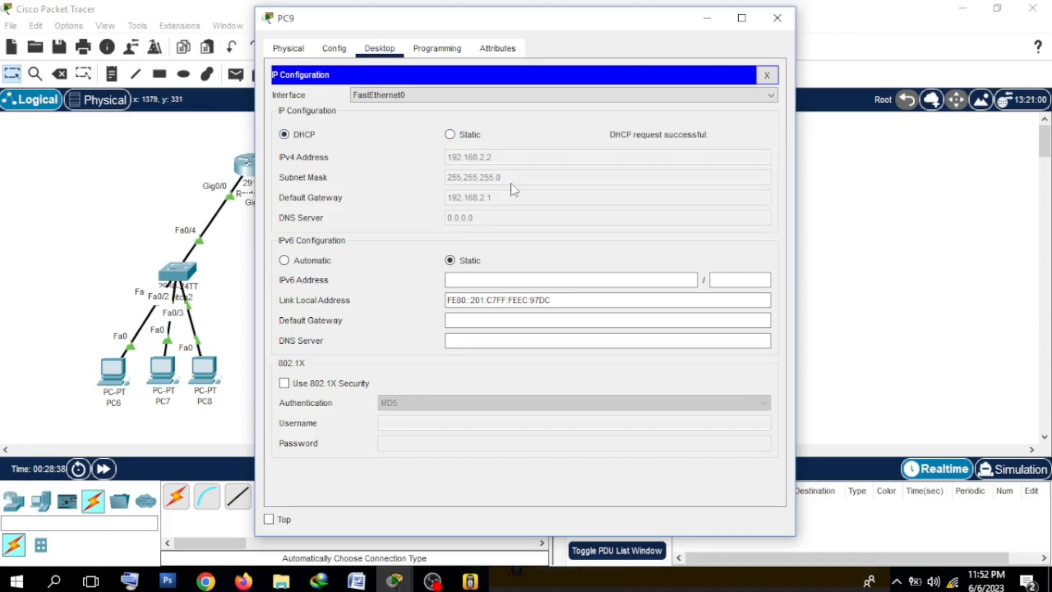
left_click(775, 22)
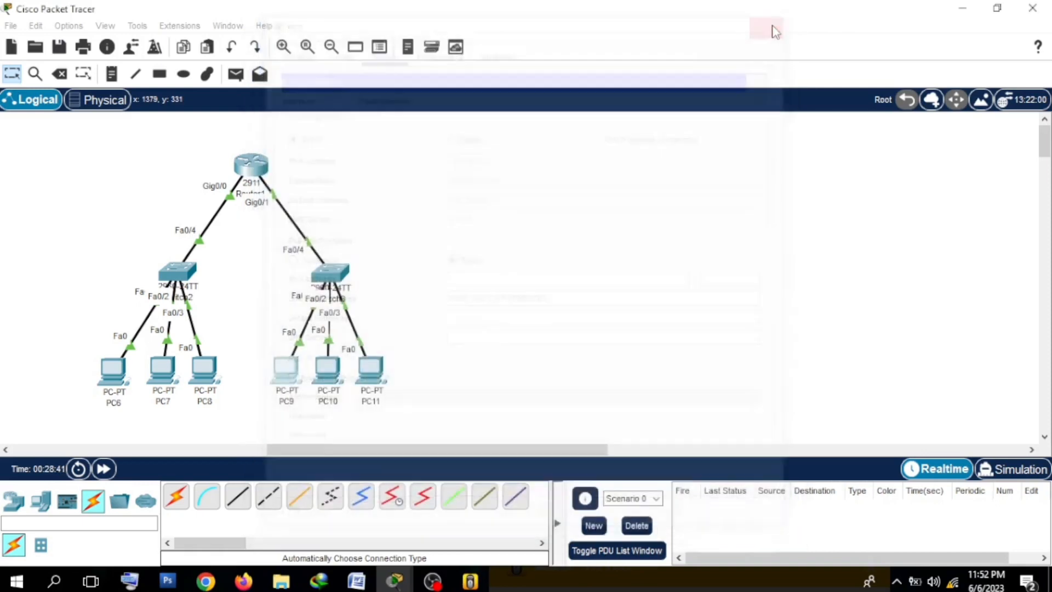
Step: Set PC10's IPv4 configuration to DHCP so it requests an address from the router
double_click(322, 378)
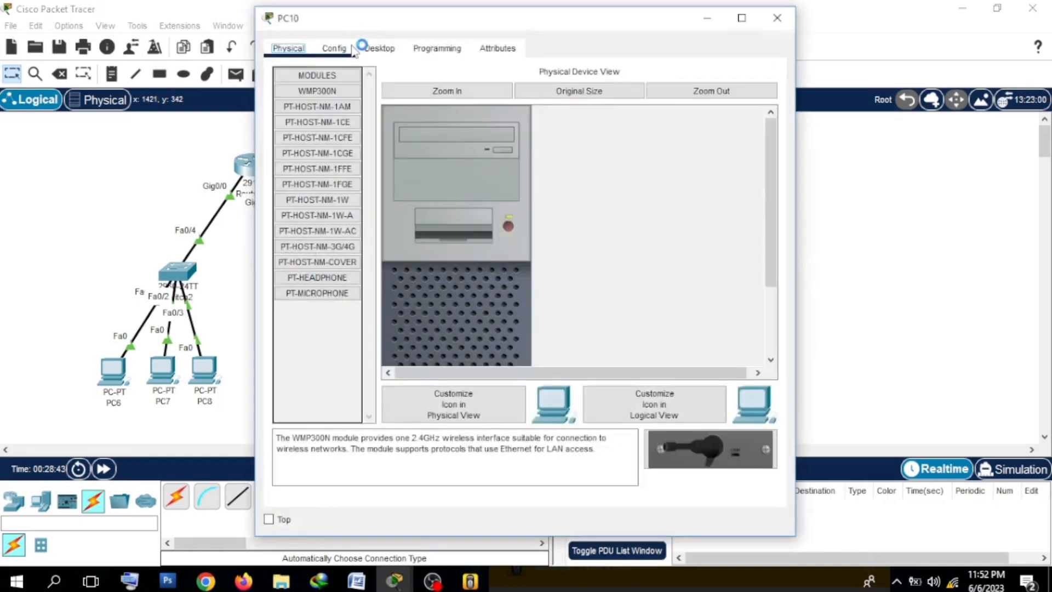
left_click(355, 50)
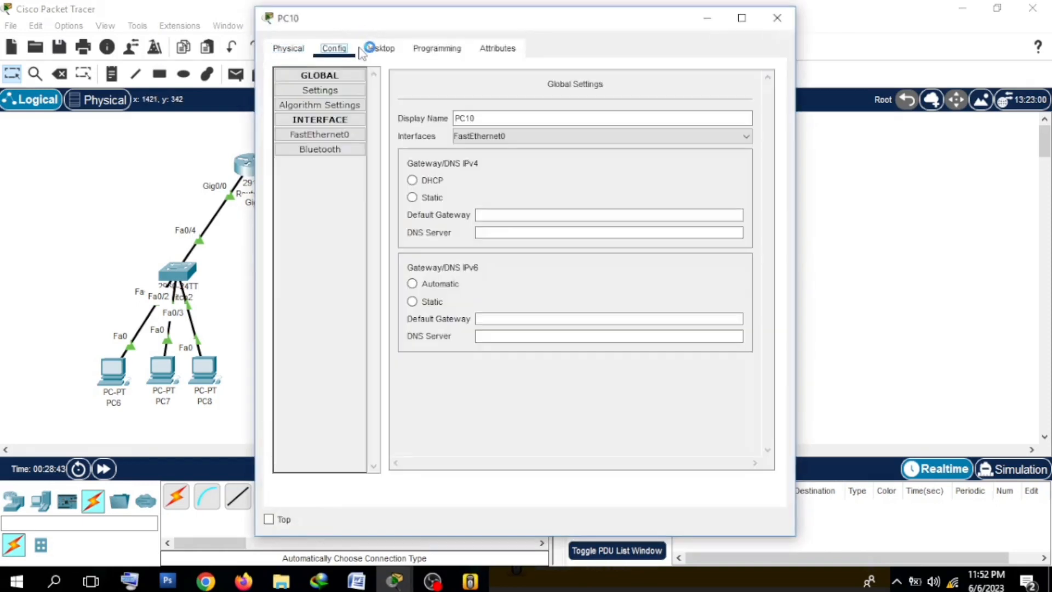
left_click(370, 48)
left_click(321, 117)
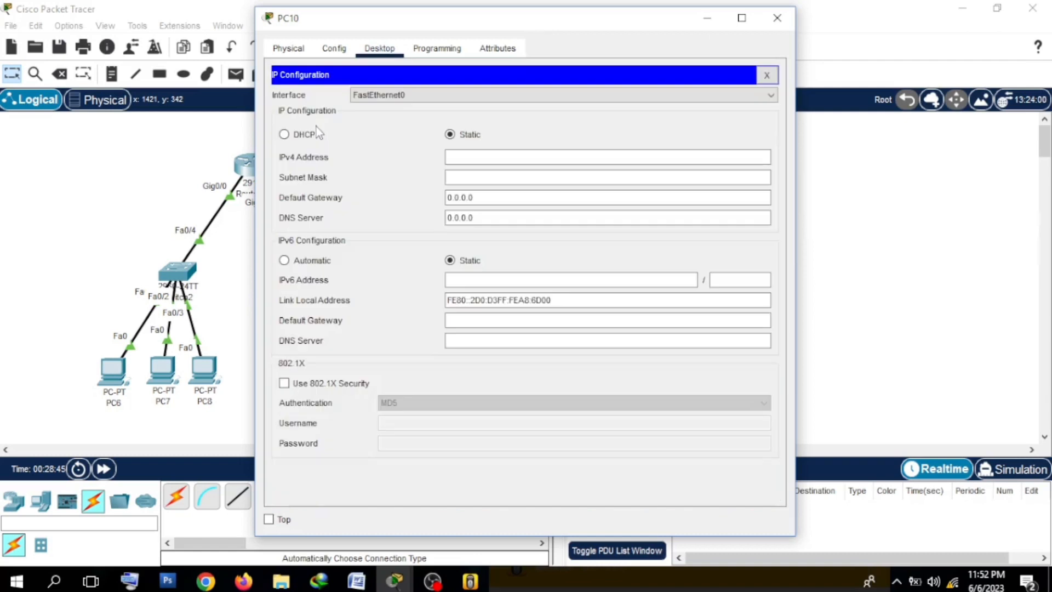
left_click(307, 135)
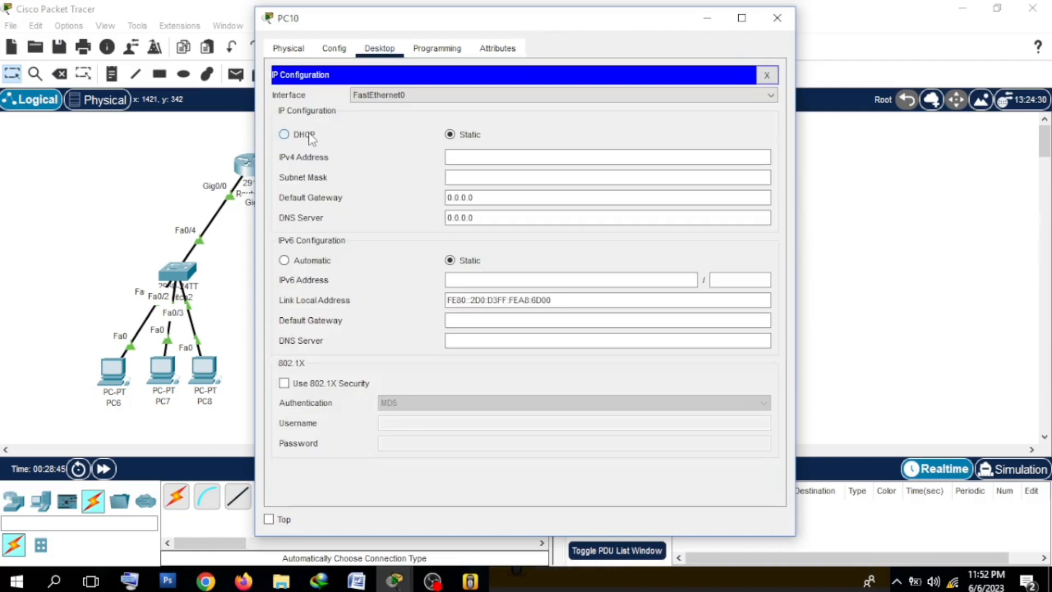
left_click(777, 18)
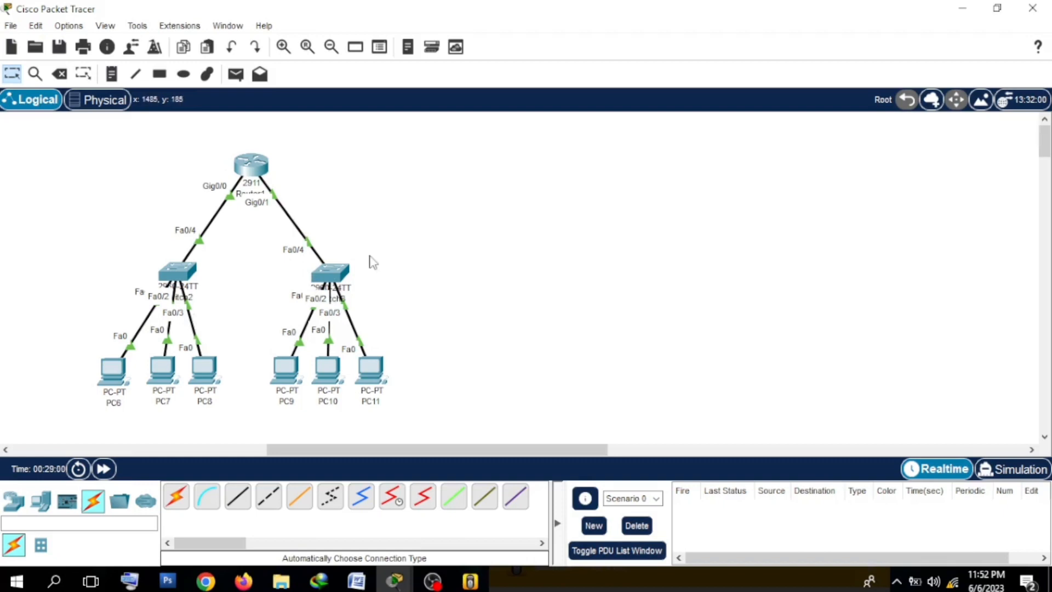
Step: Set PC11's IPv4 configuration to DHCP and close its device window
left_click(359, 378)
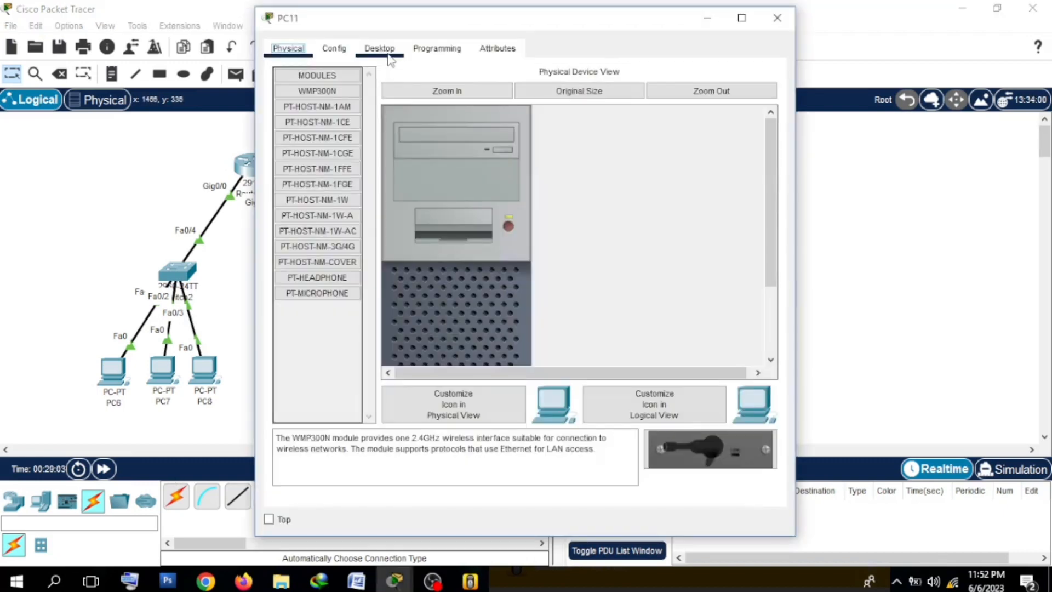
left_click(378, 51)
left_click(337, 91)
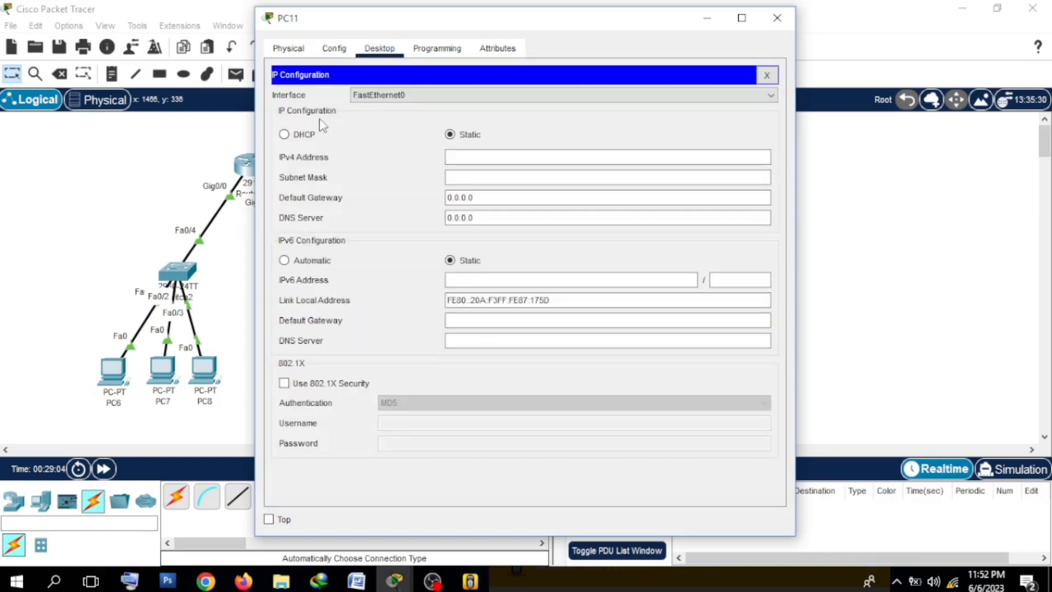
left_click(309, 135)
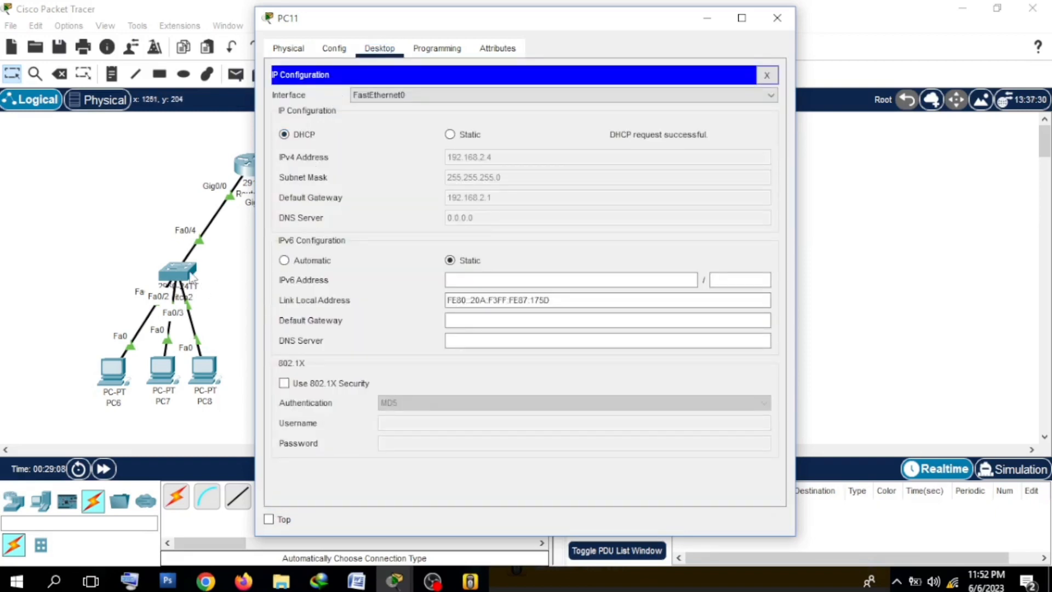
left_click(789, 24)
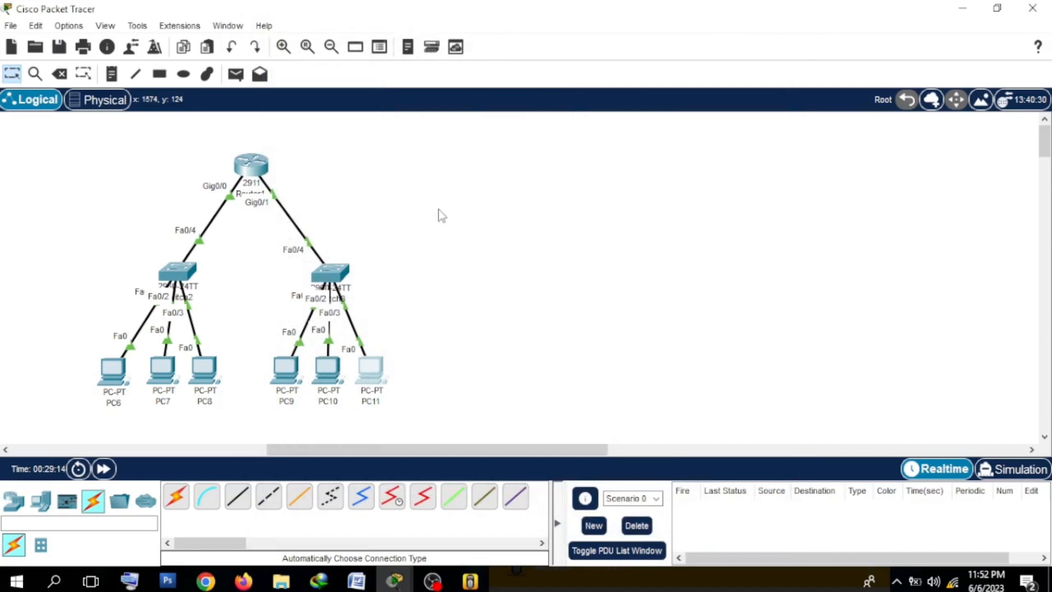
Step: Test connectivity within the first subnet with a simple PDU from PC7 to PC8, and delete the test scenario
left_click(236, 74)
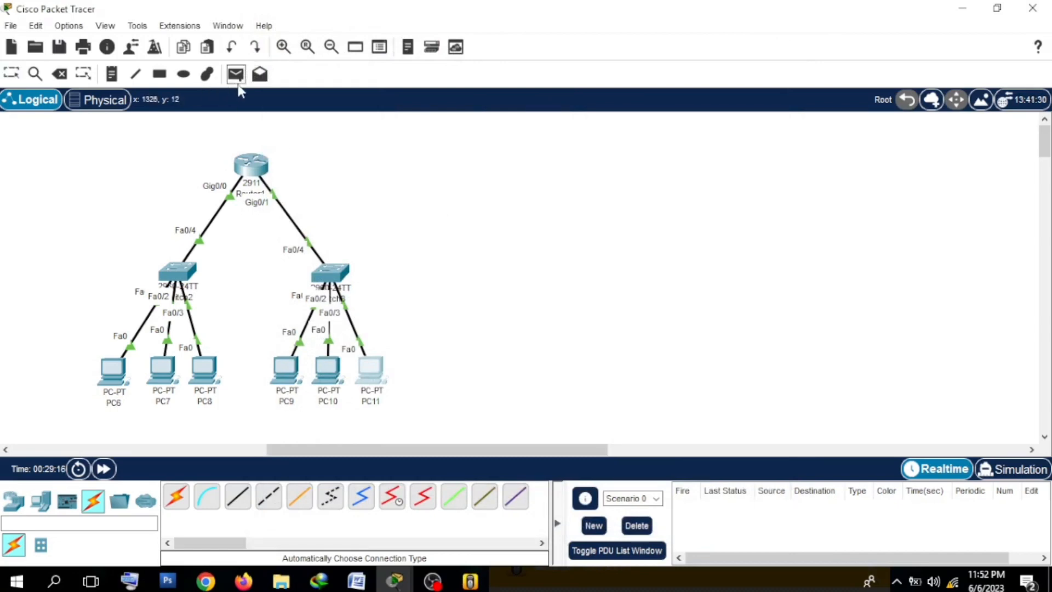
left_click(160, 371)
left_click(204, 370)
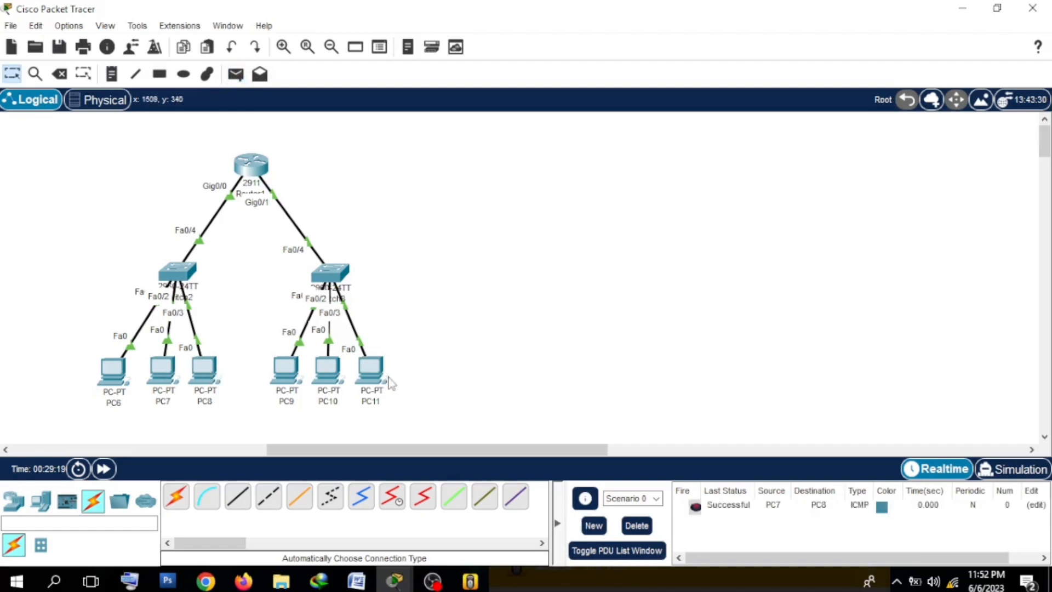
left_click(637, 526)
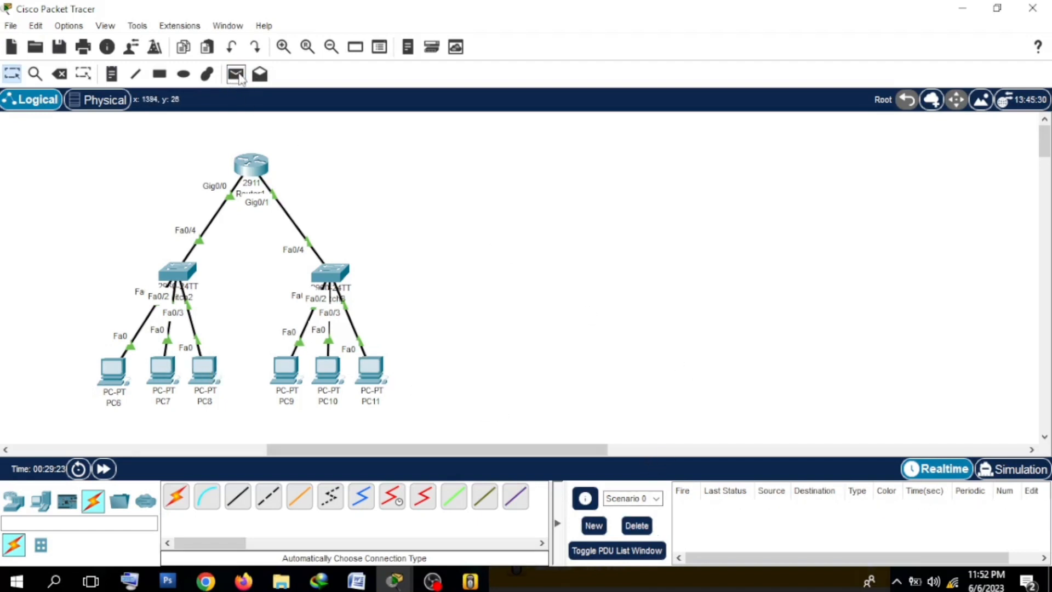
Step: Test connectivity within the second subnet with a simple PDU from PC9 to PC10, and delete the test scenario
left_click(236, 74)
left_click(286, 369)
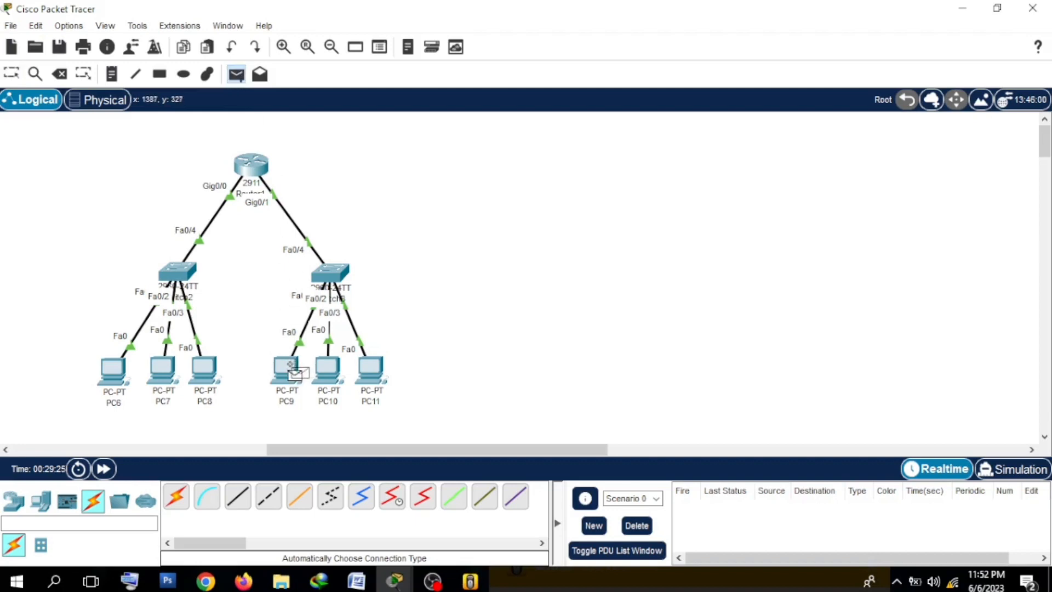
left_click(340, 375)
left_click(636, 525)
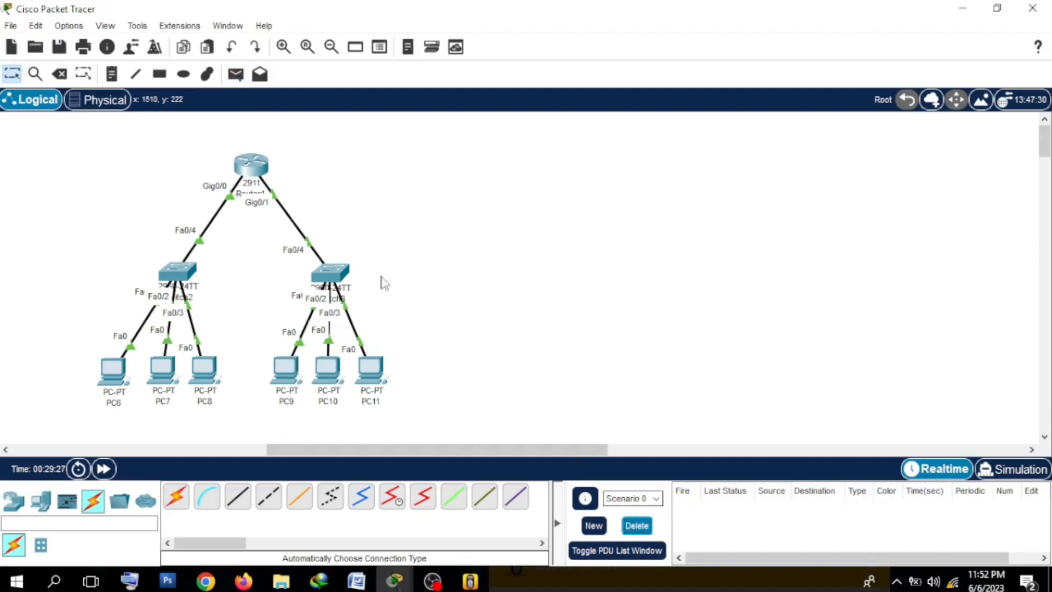
Step: Test routing between the subnets with a simple PDU from PC8 to PC9, and fire that PDU again
left_click(236, 75)
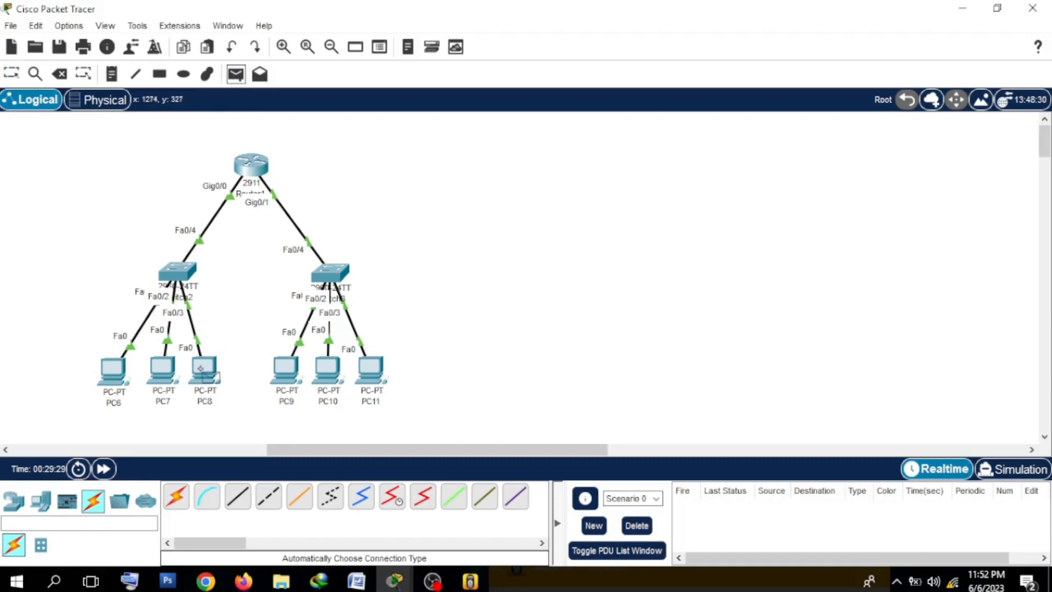
left_click(201, 368)
left_click(286, 369)
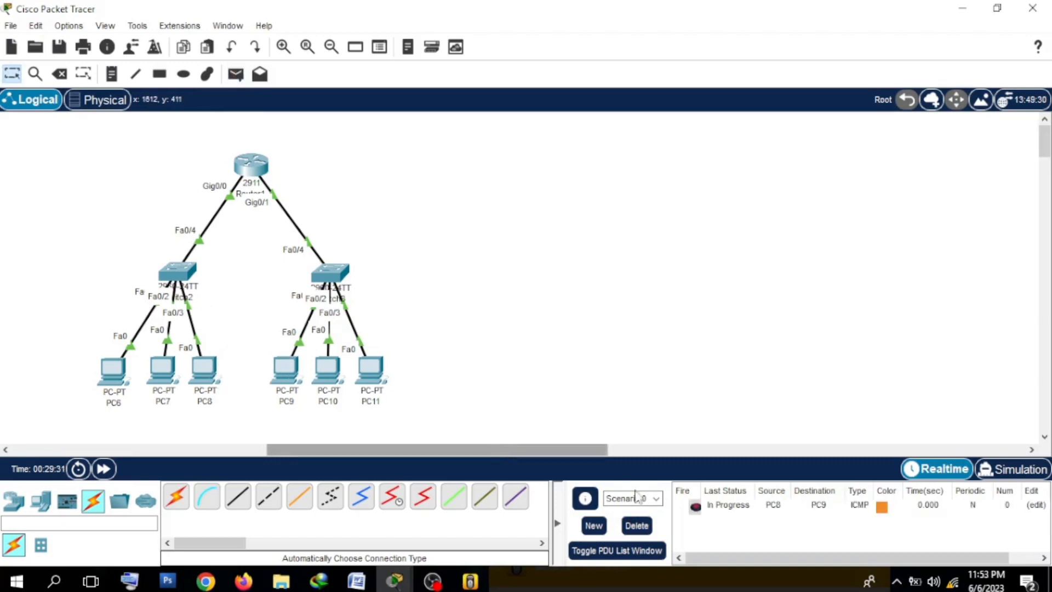
double_click(693, 509)
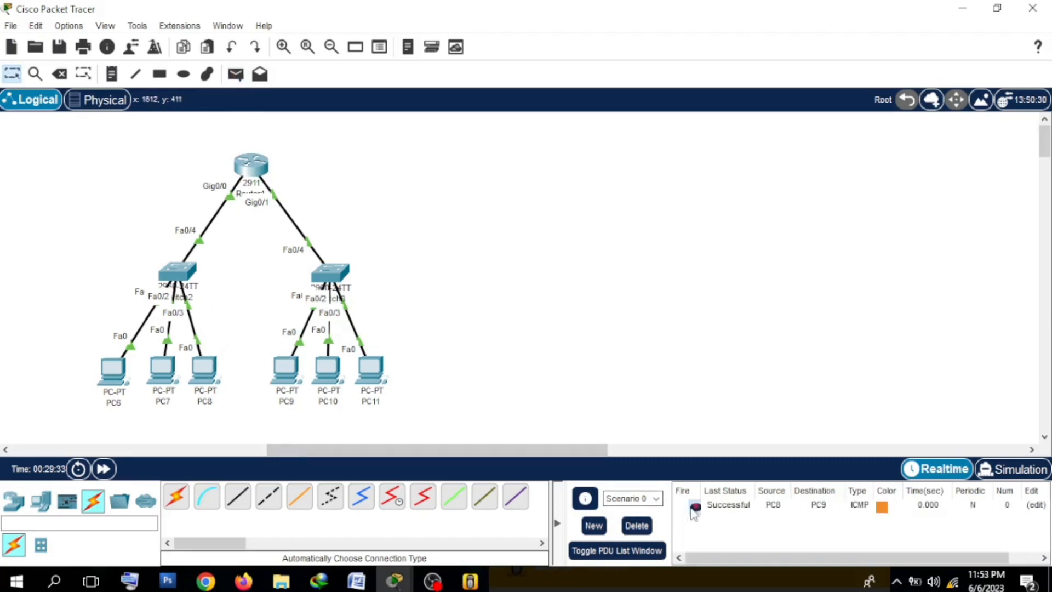
Step: Send a simple PDU from PC7 to PC10, fire it again, and delete the scenario with both inter-subnet tests
left_click(245, 76)
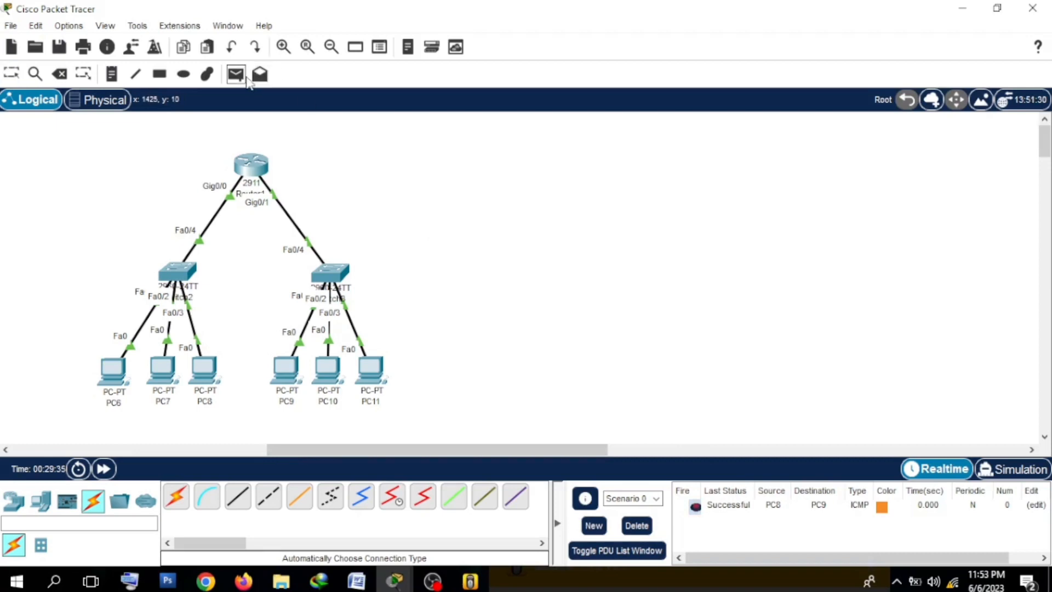
left_click(163, 368)
left_click(332, 373)
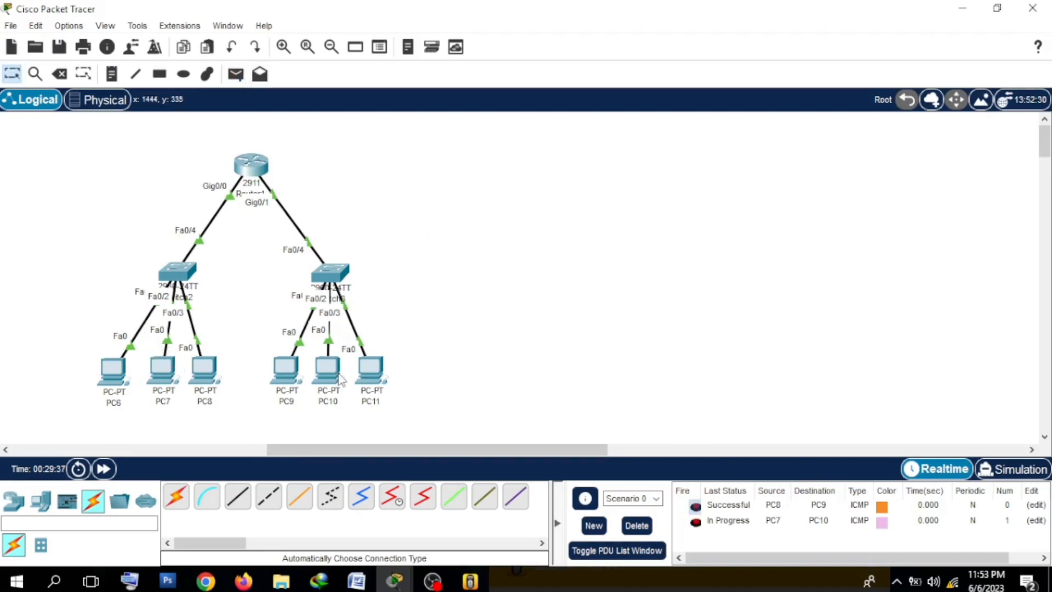
double_click(695, 522)
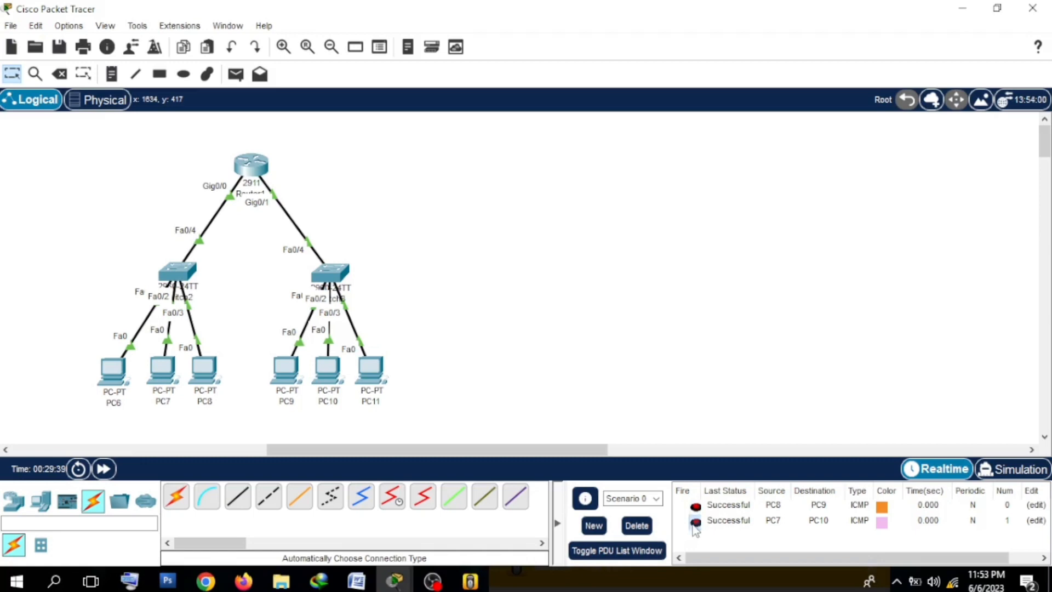
left_click(636, 525)
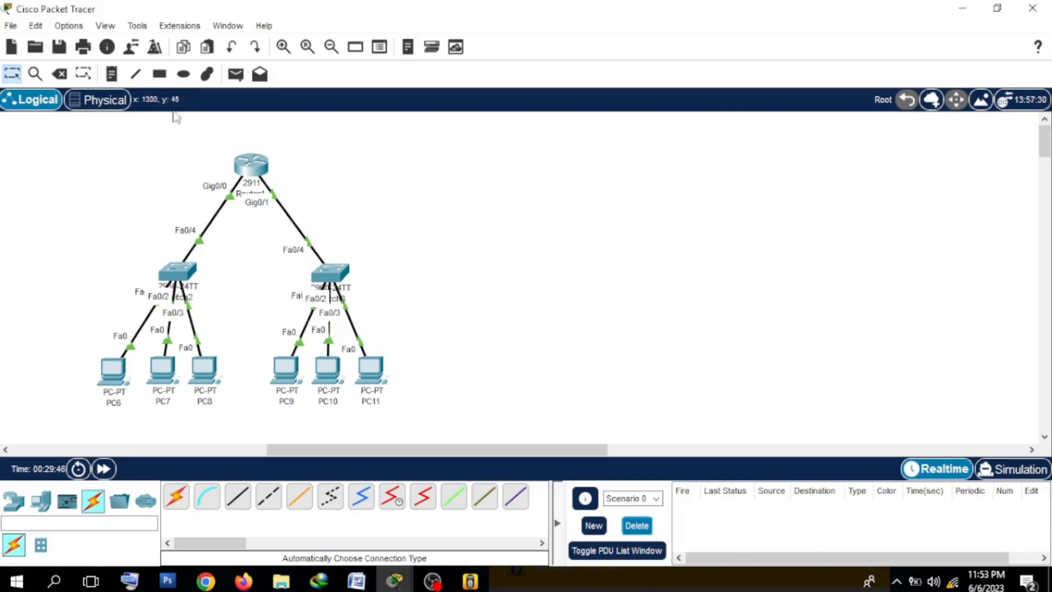
Step: Test the link to the gateway with a simple PDU from PC6 to Router1, and delete the test scenario
left_click(236, 74)
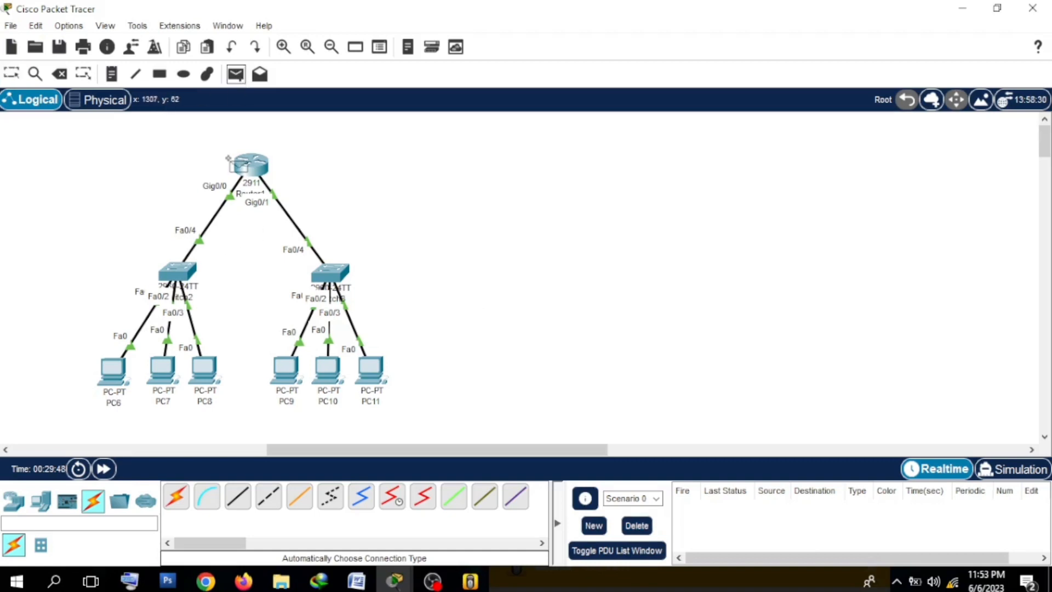
mouse_move(113, 380)
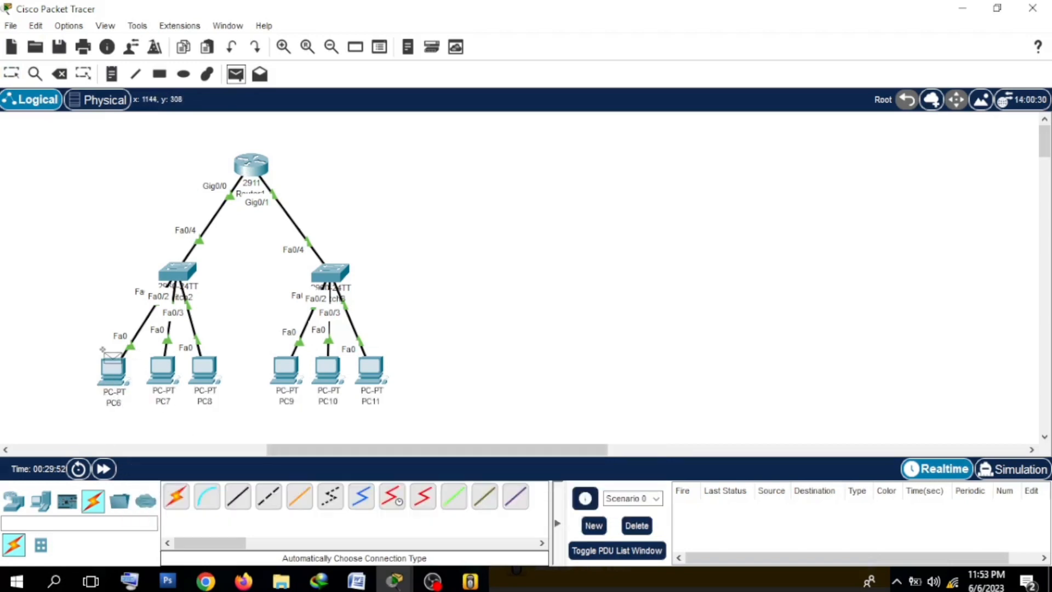
left_click(113, 378)
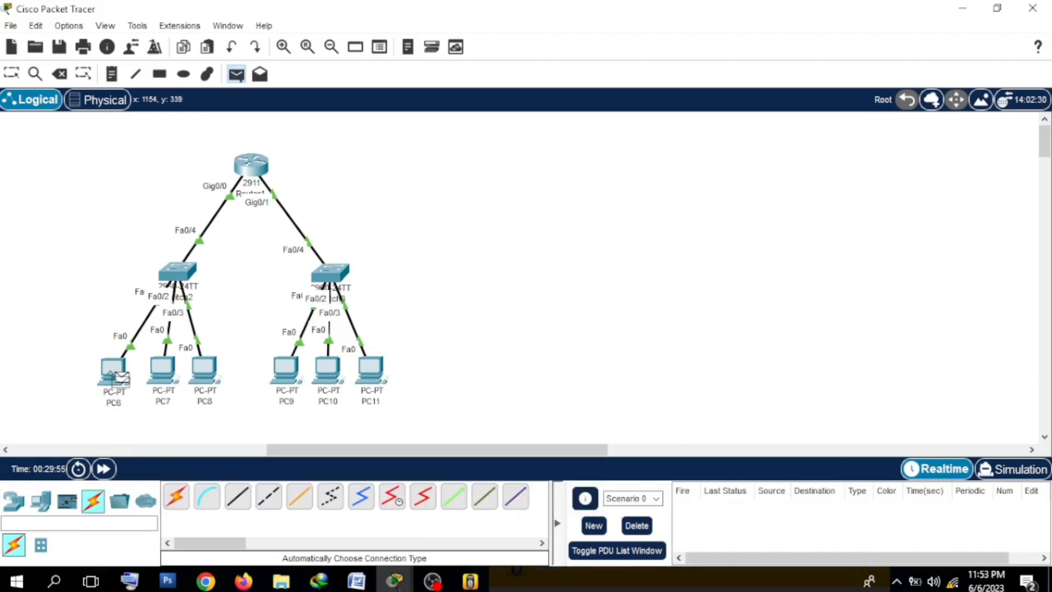
left_click(246, 166)
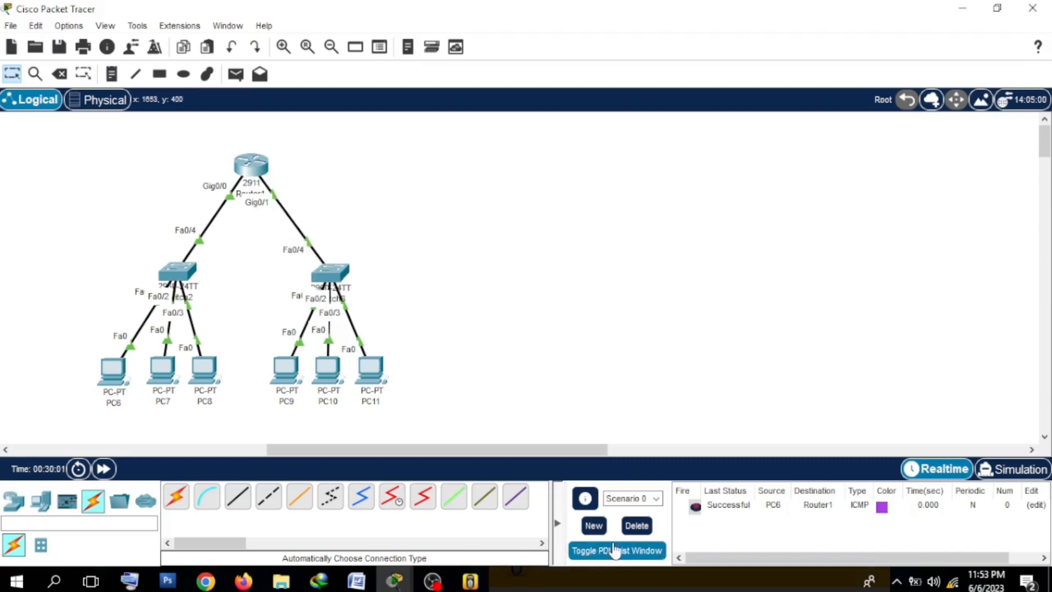
left_click(636, 525)
Step: Send a simple PDU from PC6 to PC9 across the subnets, and delete the test scenario
left_click(236, 75)
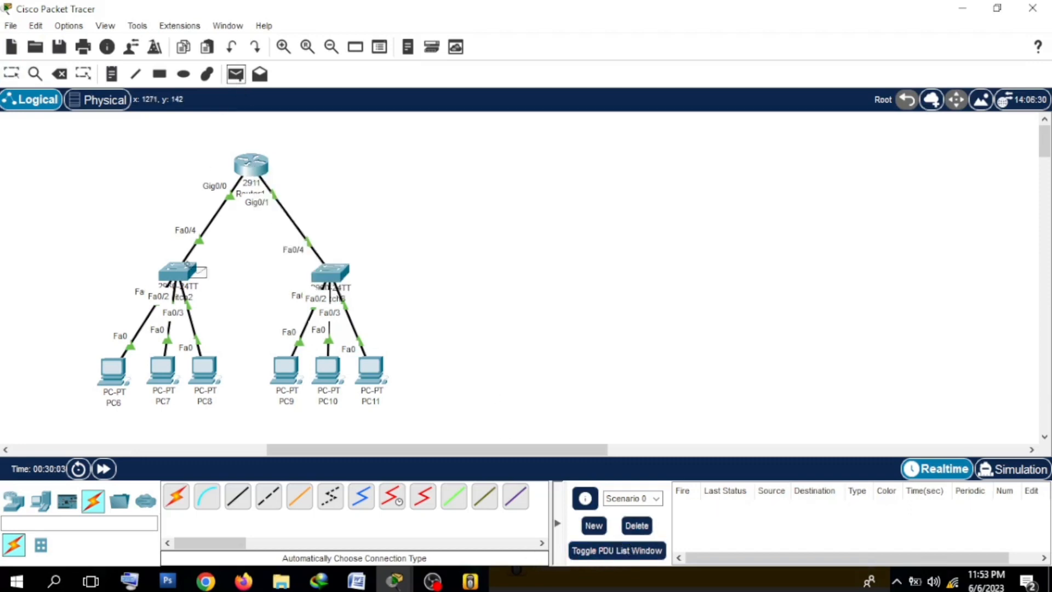
left_click(112, 368)
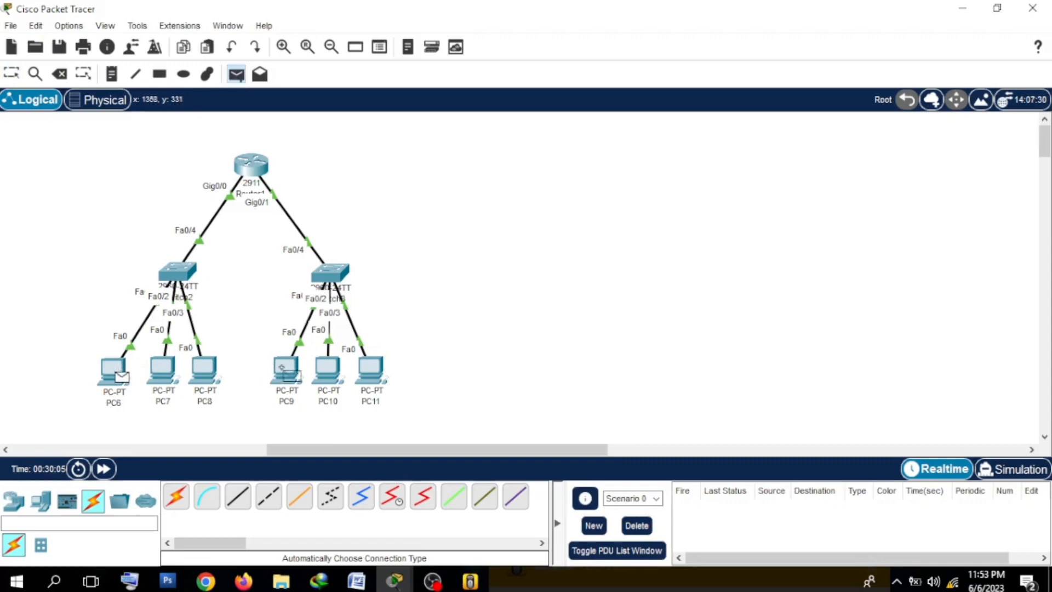
left_click(285, 368)
left_click(649, 532)
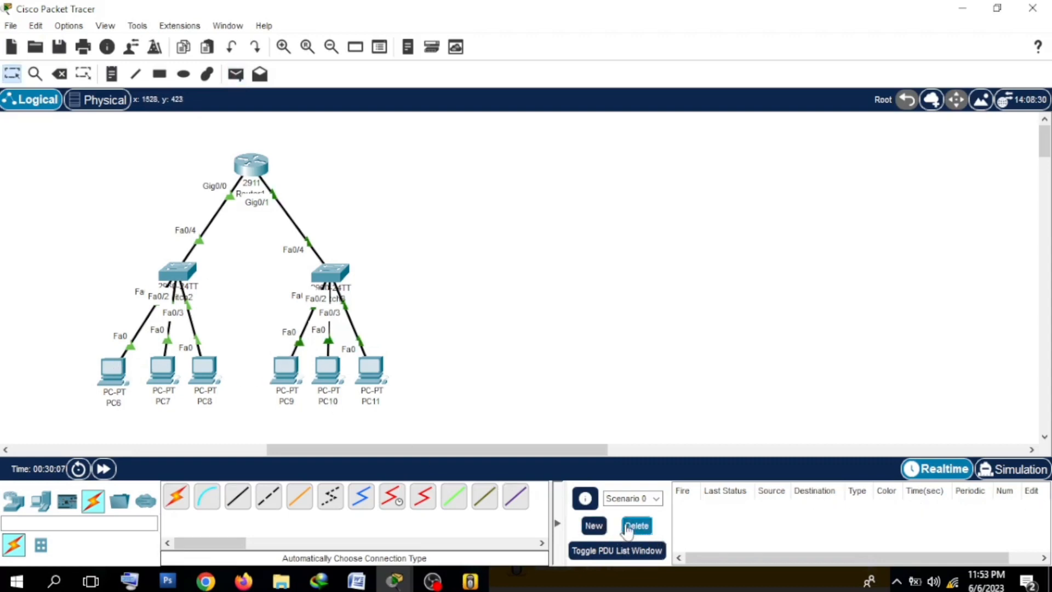
left_click_drag(221, 131, 281, 191)
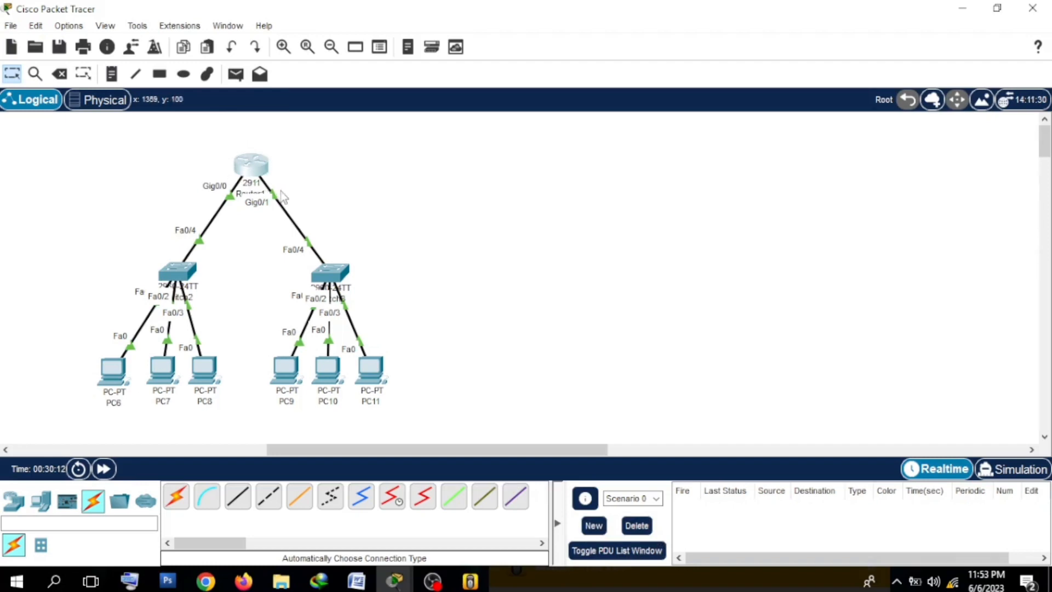
left_click(401, 383)
left_click_drag(407, 397, 268, 266)
left_click_drag(225, 423, 98, 262)
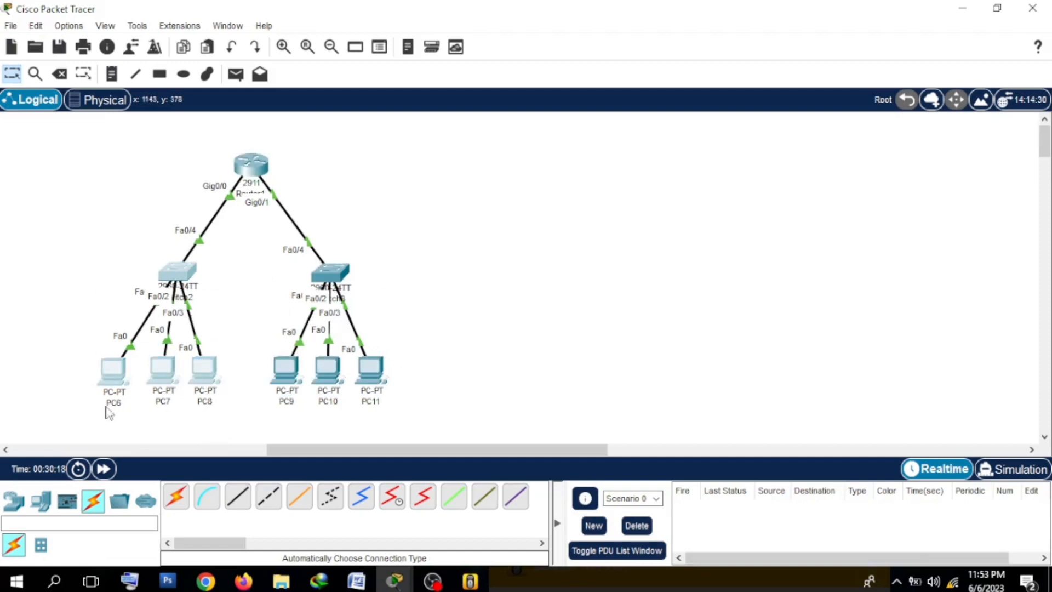
left_click(53, 315)
mouse_move(213, 402)
left_mouse_down()
mouse_move(220, 158)
mouse_move(230, 213)
mouse_move(181, 399)
mouse_move(221, 409)
left_mouse_up()
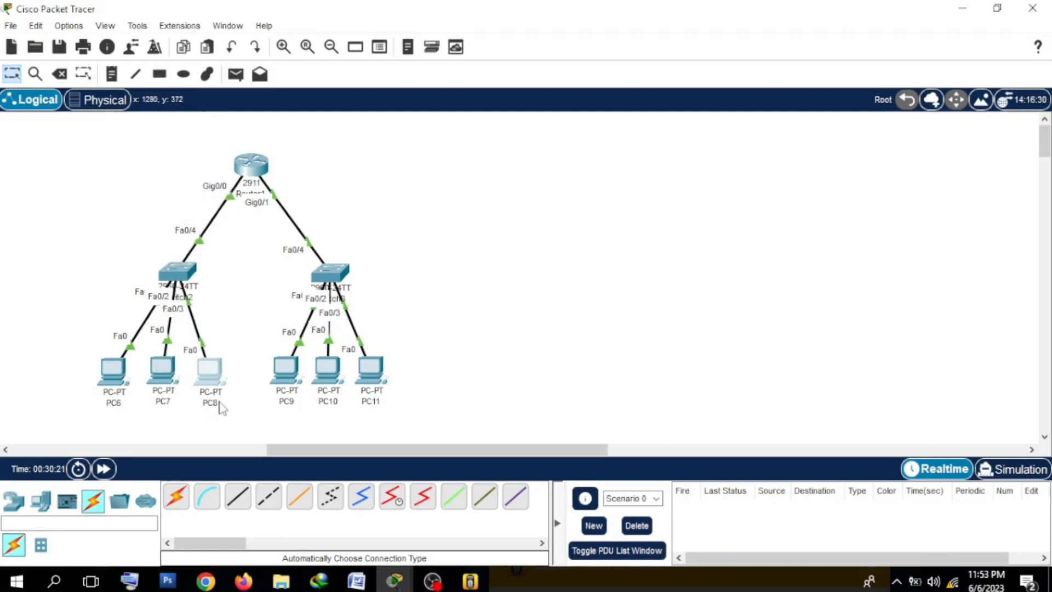
left_click(231, 345)
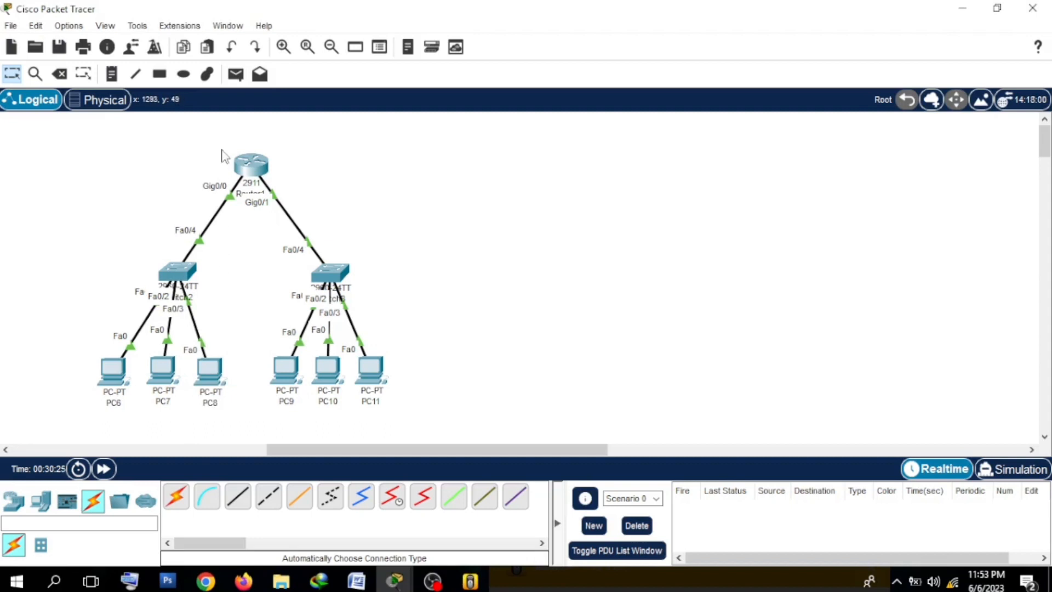
left_click_drag(211, 134, 344, 177)
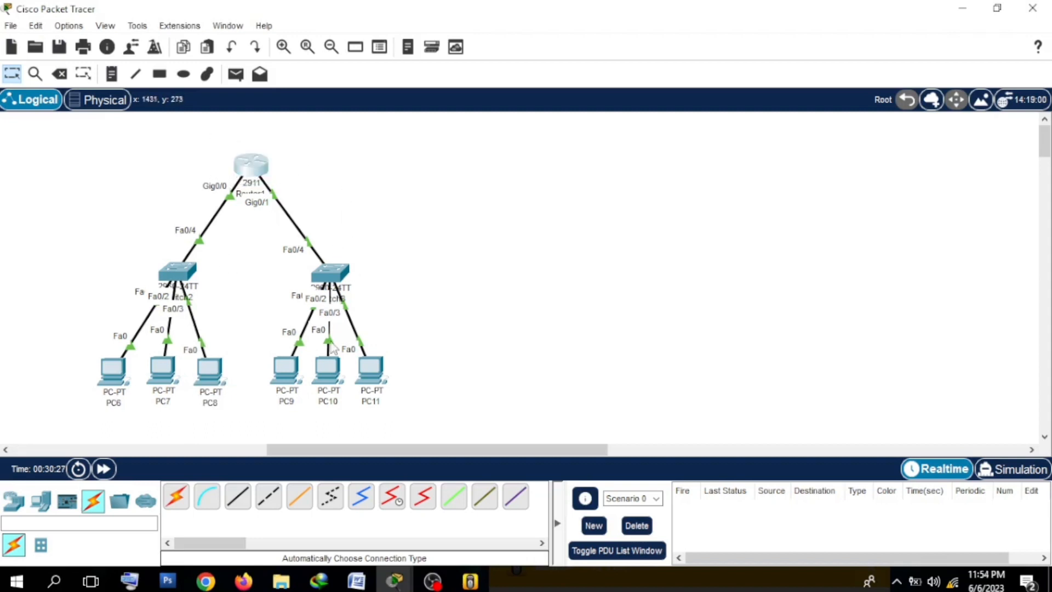
left_click_drag(307, 259, 406, 329)
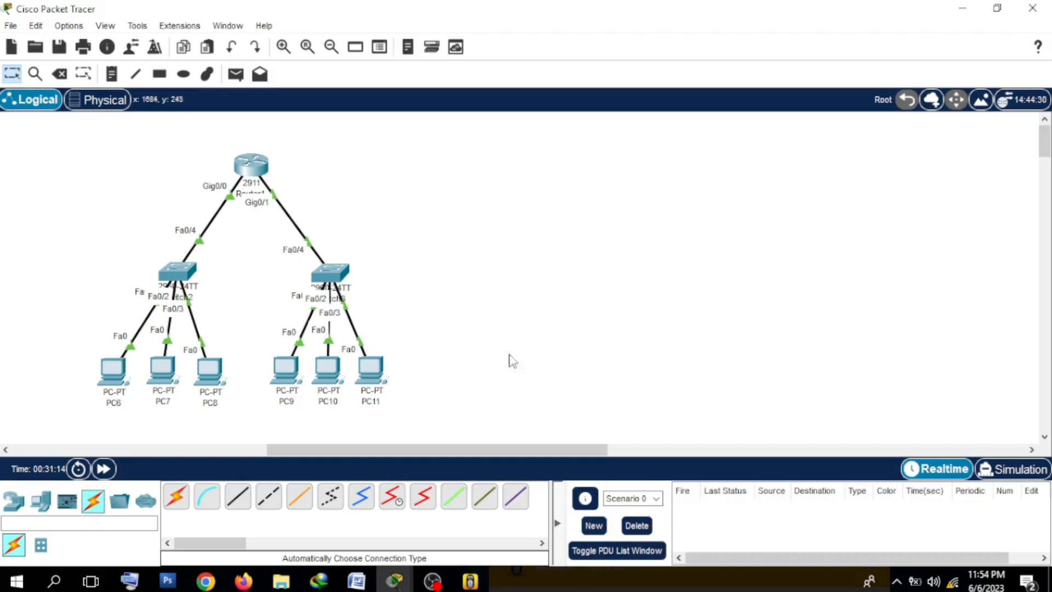
left_click(433, 580)
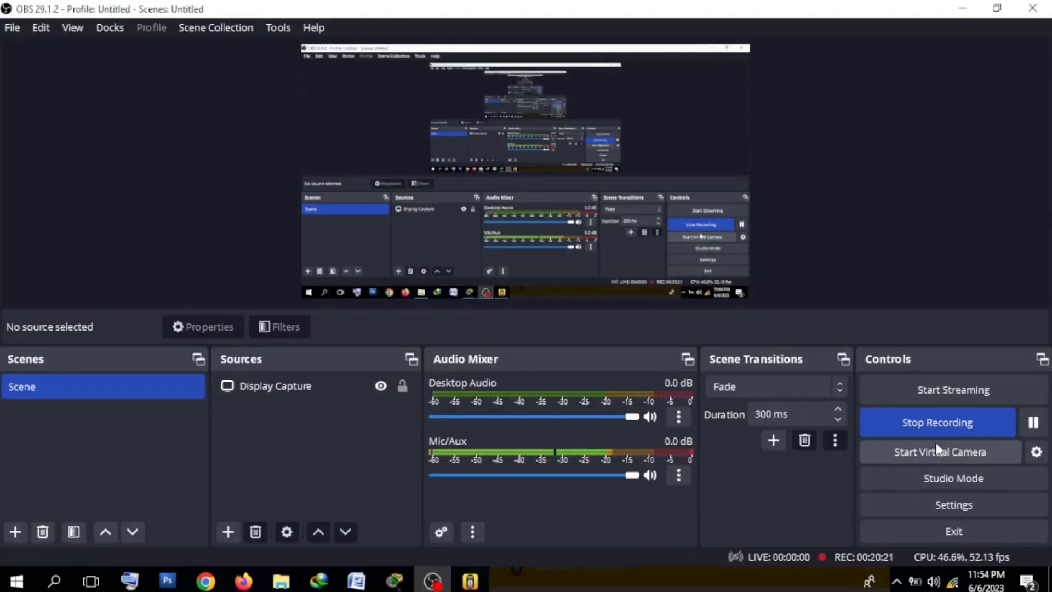